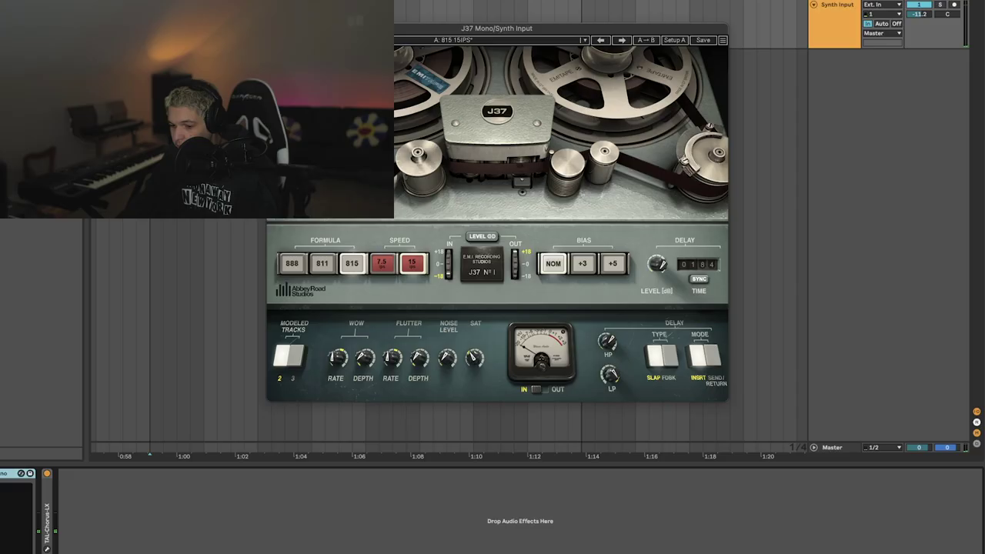
Remove the J37 tape effect from the Synth Input track and open the TAL-Chorus-LX plug-in window.
{"action": "key", "text": "Delete"}
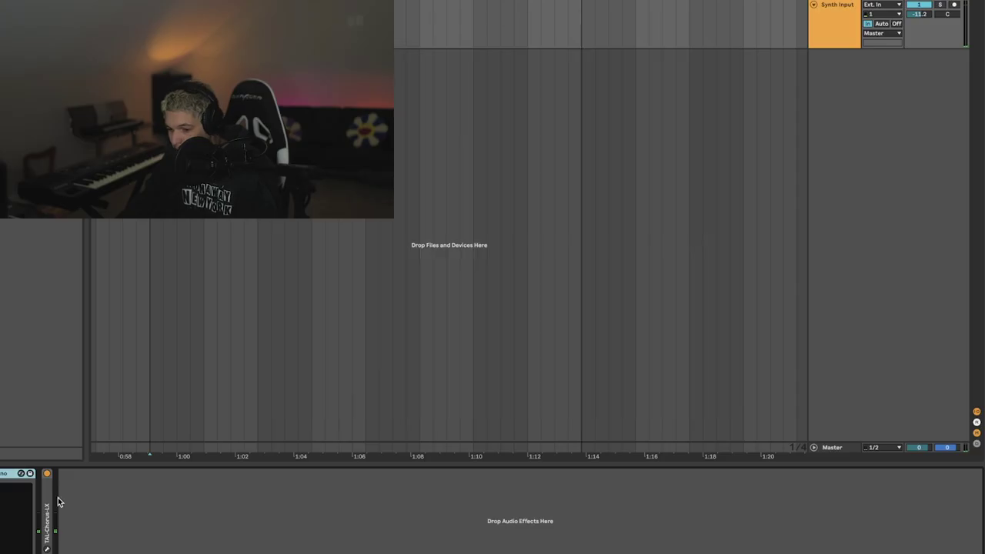
{"action": "double_click", "coordinate": [1, 476]}
{"action": "left_click", "coordinate": [1, 473]}
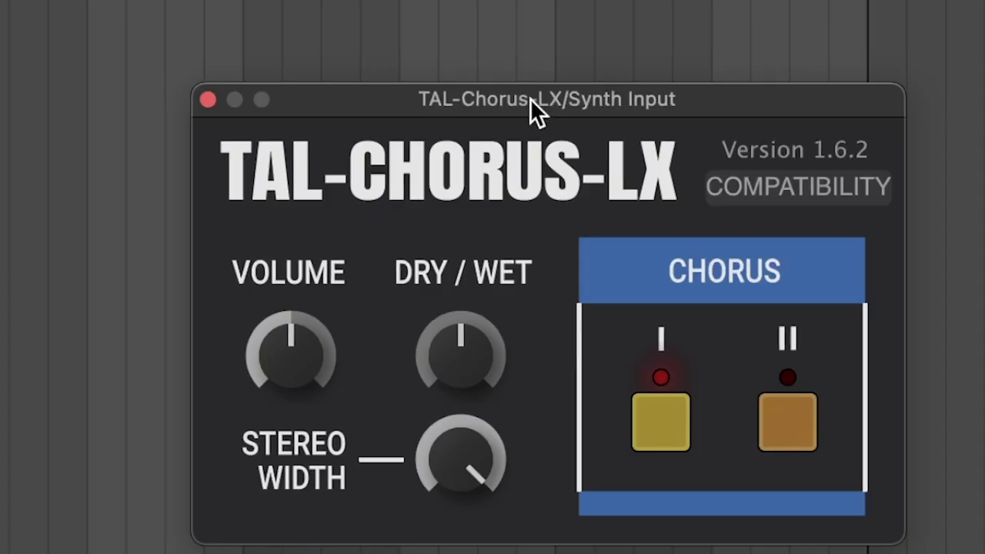
{"action": "left_click_drag", "start_coordinate": [530, 99], "coordinate": [451, 4]}
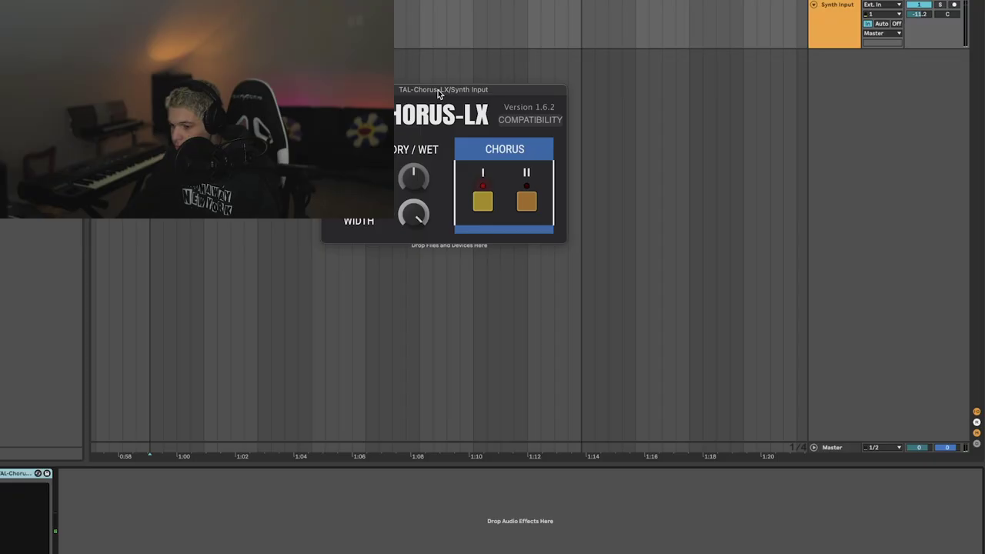
{"action": "left_click", "coordinate": [129, 6]}
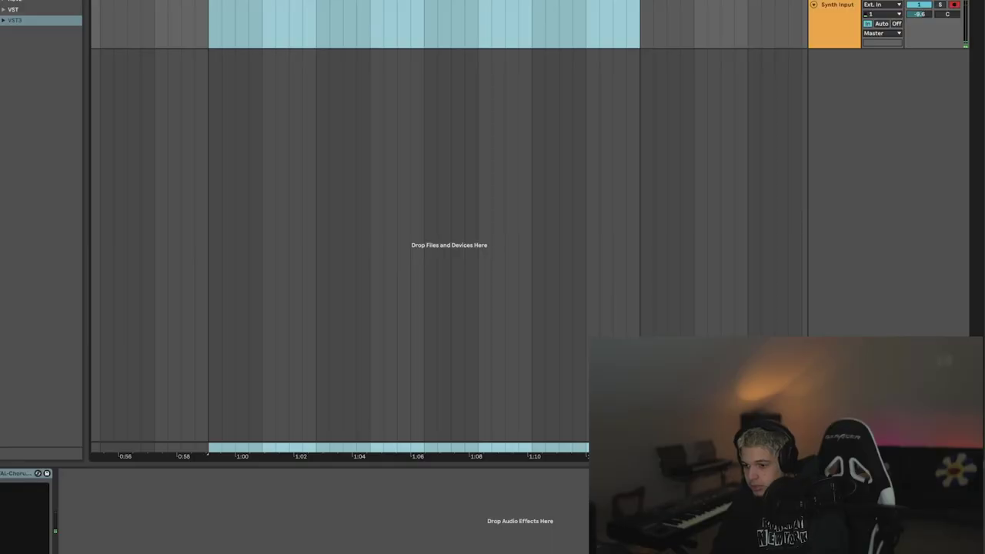
Duplicate the Synth Input track and rename the copy Drum.
{"action": "scroll", "coordinate": [378, 82], "scroll_direction": "right", "scroll_amount": 1}
{"action": "scroll", "coordinate": [378, 82], "scroll_direction": "left", "scroll_amount": 2}
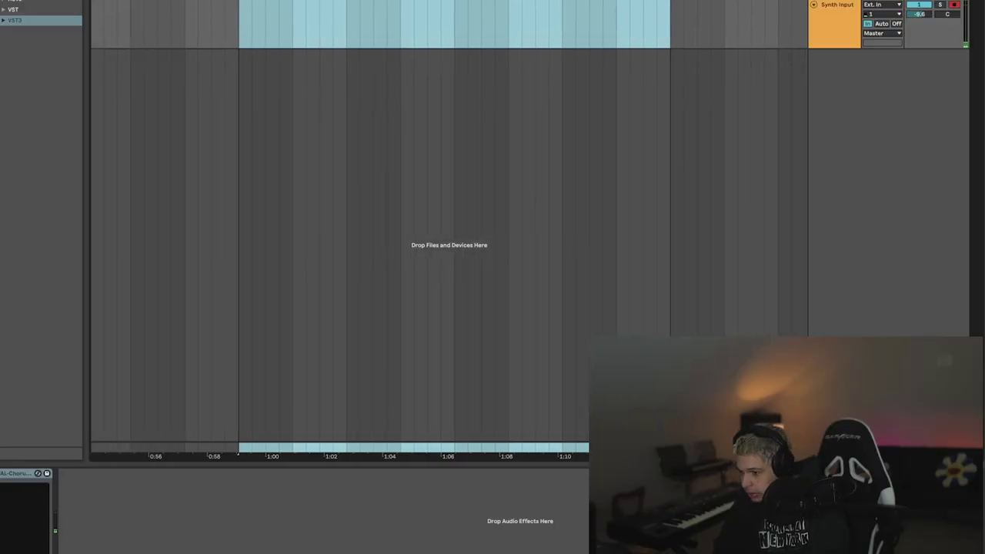
{"action": "left_click", "coordinate": [821, 18]}
{"action": "key", "text": "ctrl+d"}
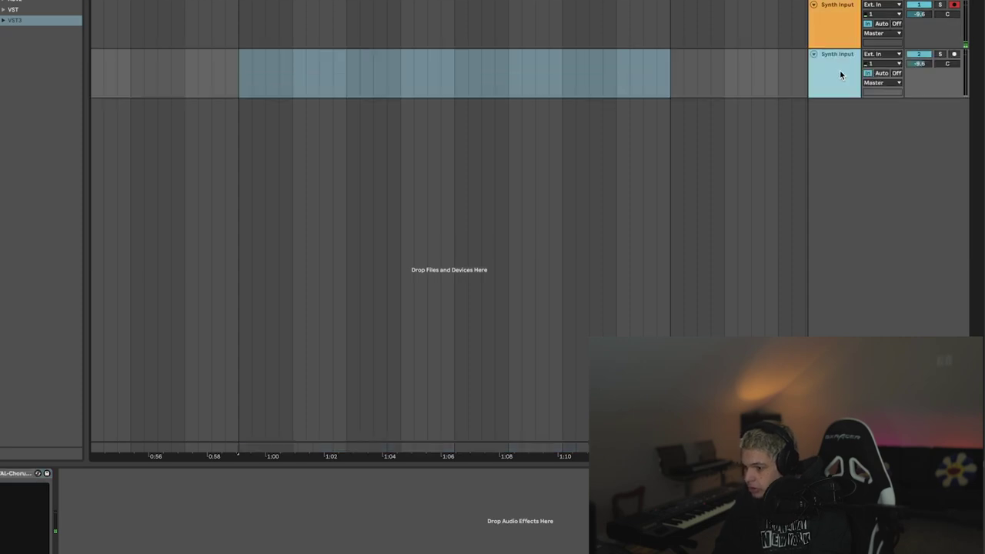
{"action": "right_click", "coordinate": [840, 70]}
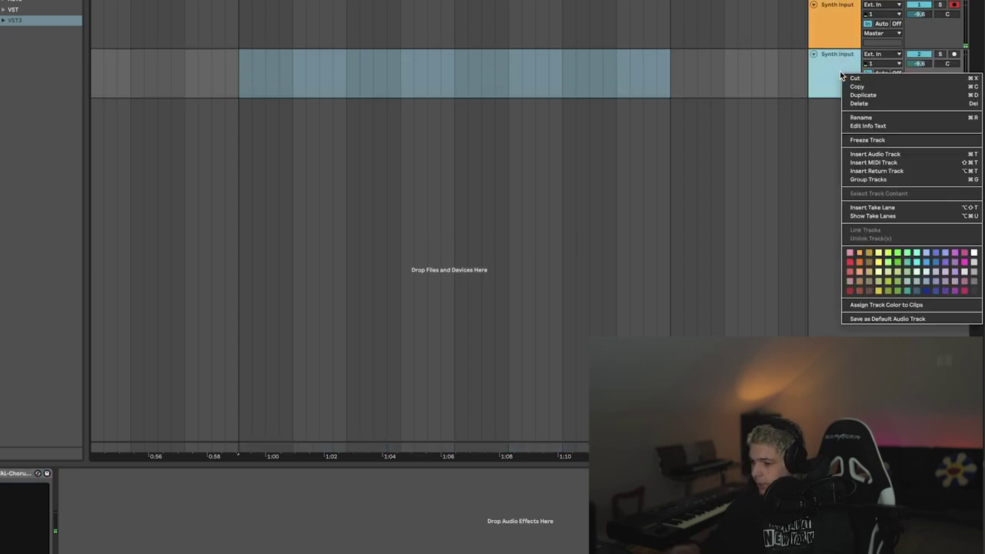
{"action": "left_click", "coordinate": [868, 114]}
{"action": "type", "text": "Drum"}
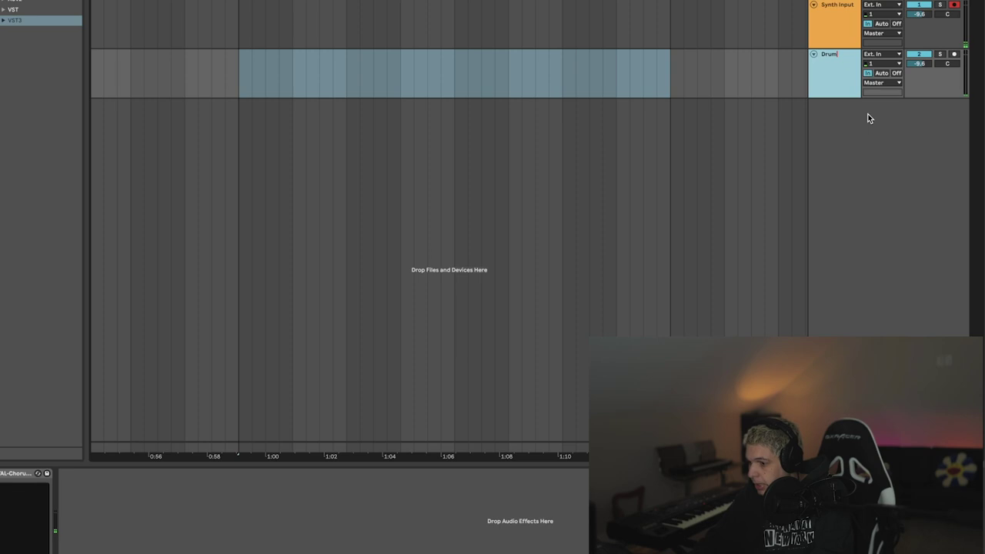
Set the insert marker at about 0:59 on the Drum track and color the track dark orange.
{"action": "left_click", "coordinate": [264, 59]}
{"action": "scroll", "coordinate": [264, 59], "scroll_direction": "right", "scroll_amount": 1}
{"action": "left_click", "coordinate": [216, 69]}
{"action": "scroll", "coordinate": [217, 69], "scroll_direction": "right", "scroll_amount": 2}
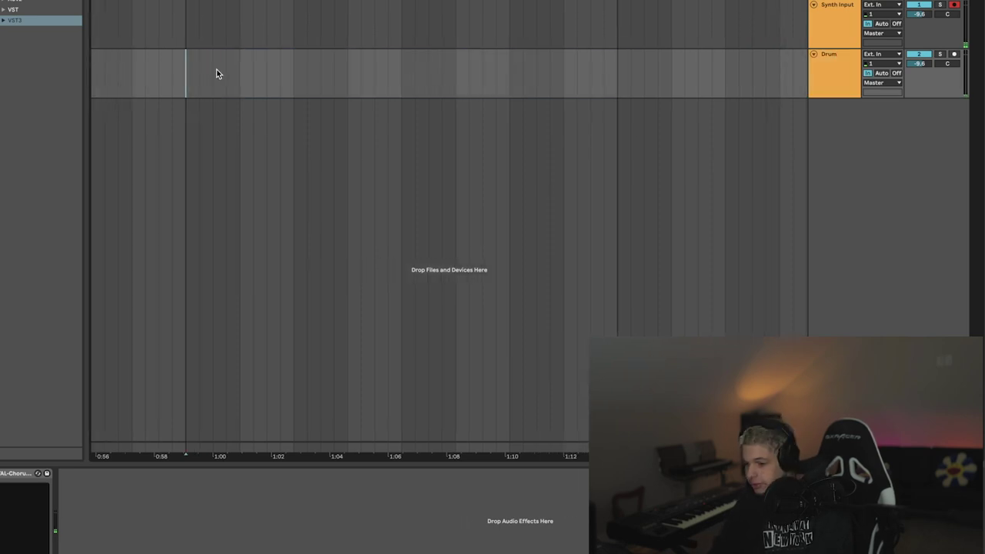
{"action": "scroll", "coordinate": [216, 69], "scroll_direction": "left", "scroll_amount": 2}
{"action": "right_click", "coordinate": [835, 69]}
{"action": "left_click", "coordinate": [847, 280]}
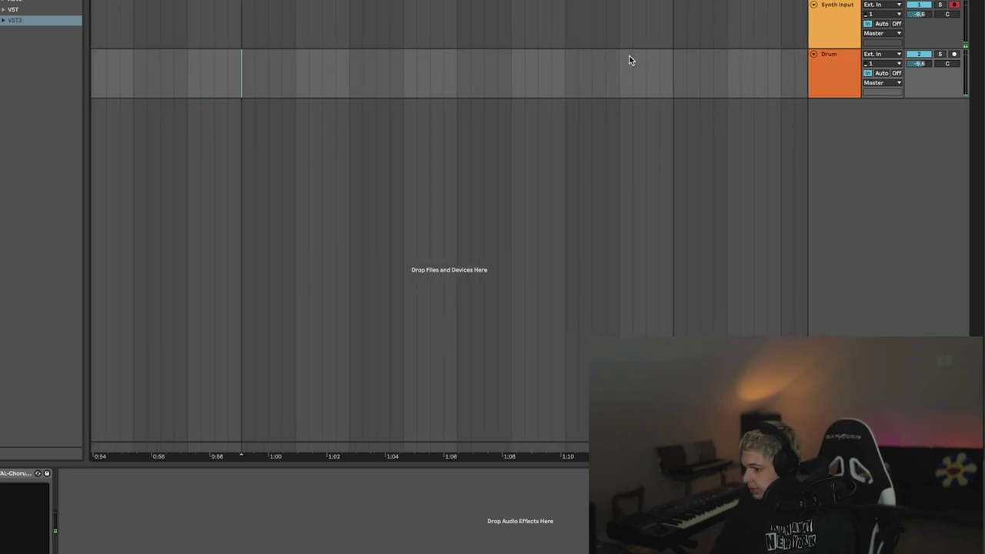
Examine the individual hits in the recorded Drum 2 audio between about 0:59 and 1:05.
{"action": "scroll", "coordinate": [630, 55], "scroll_direction": "right", "scroll_amount": 2}
{"action": "scroll", "coordinate": [630, 55], "scroll_direction": "down", "scroll_amount": 3}
{"action": "left_click", "coordinate": [402, 65]}
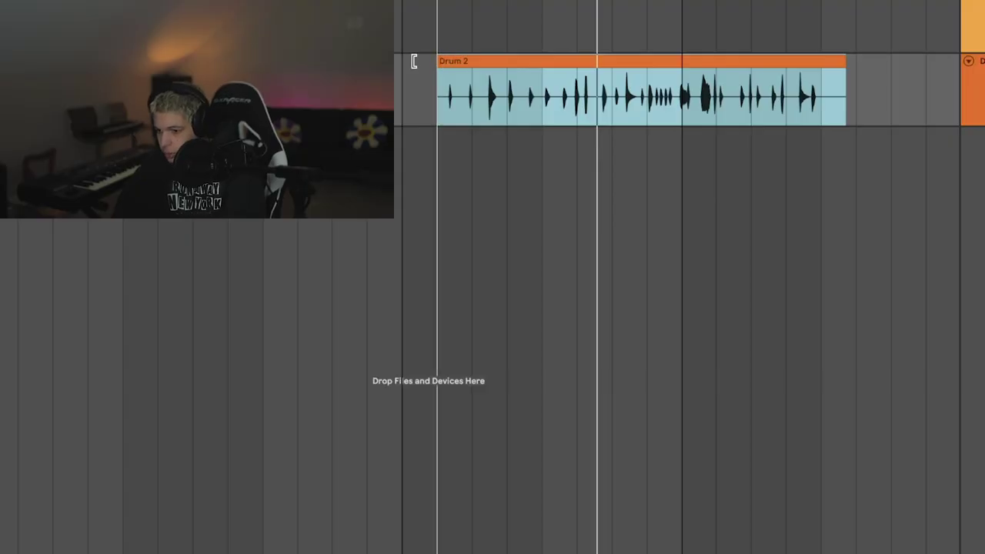
{"action": "left_click", "coordinate": [448, 98]}
{"action": "scroll", "coordinate": [448, 98], "scroll_direction": "up", "scroll_amount": 3}
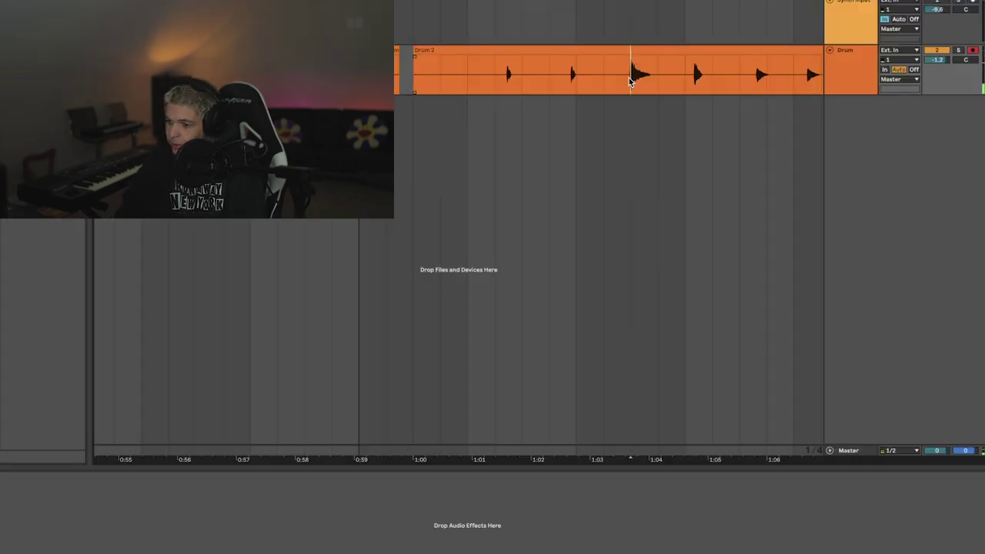
{"action": "scroll", "coordinate": [632, 73], "scroll_direction": "up", "scroll_amount": 2}
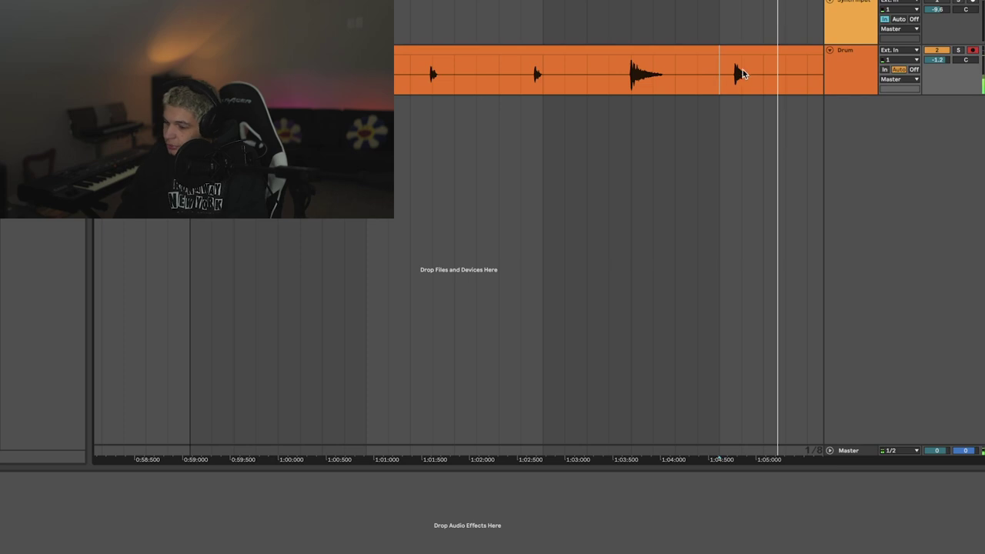
{"action": "scroll", "coordinate": [742, 74], "scroll_direction": "left", "scroll_amount": 2}
{"action": "scroll", "coordinate": [747, 73], "scroll_direction": "left", "scroll_amount": 2}
{"action": "scroll", "coordinate": [264, 73], "scroll_direction": "up", "scroll_amount": 6}
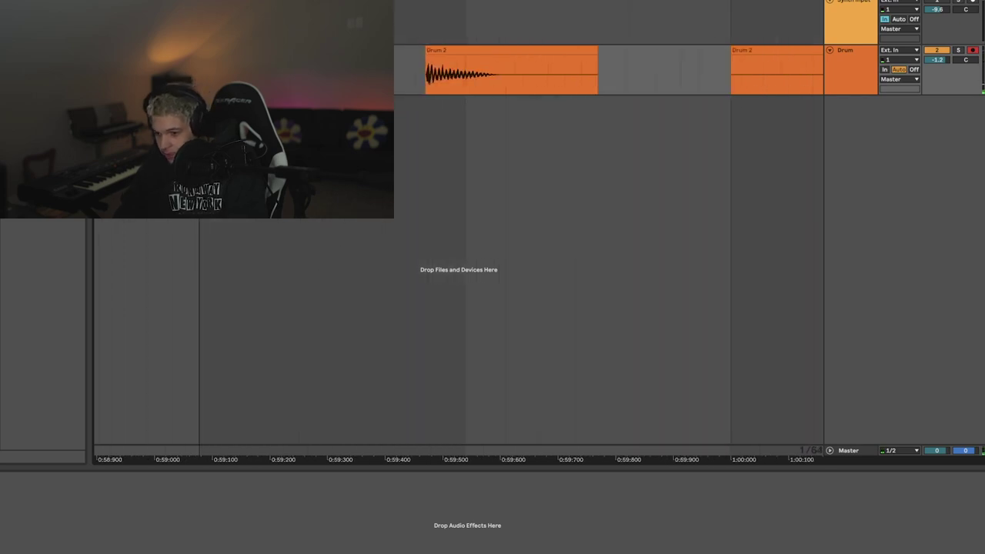
Look through the rest of the Drum 2 recording and audition it from about 1:14 for another usable hit.
{"action": "left_click", "coordinate": [420, 68]}
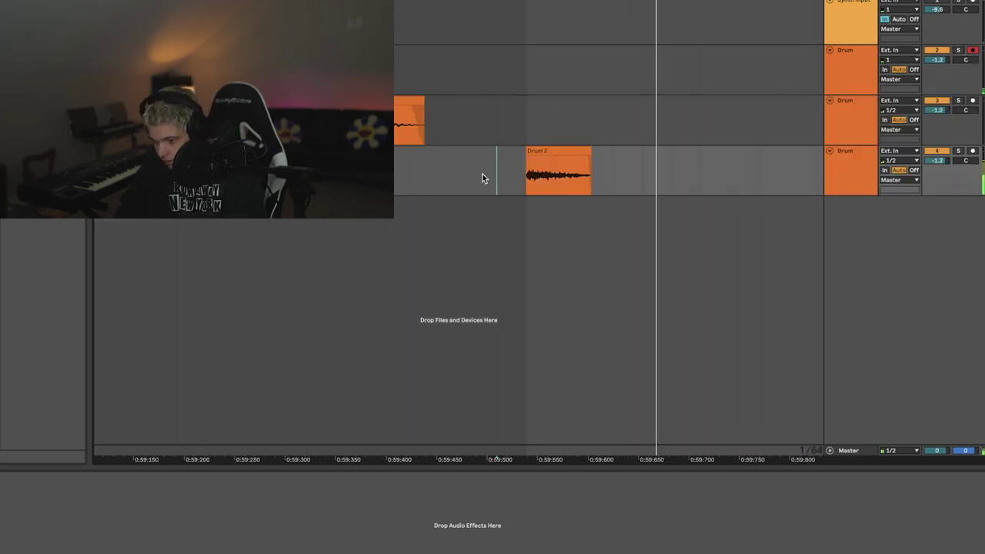
{"action": "scroll", "coordinate": [483, 174], "scroll_direction": "right", "scroll_amount": 5}
{"action": "scroll", "coordinate": [483, 174], "scroll_direction": "down", "scroll_amount": 5}
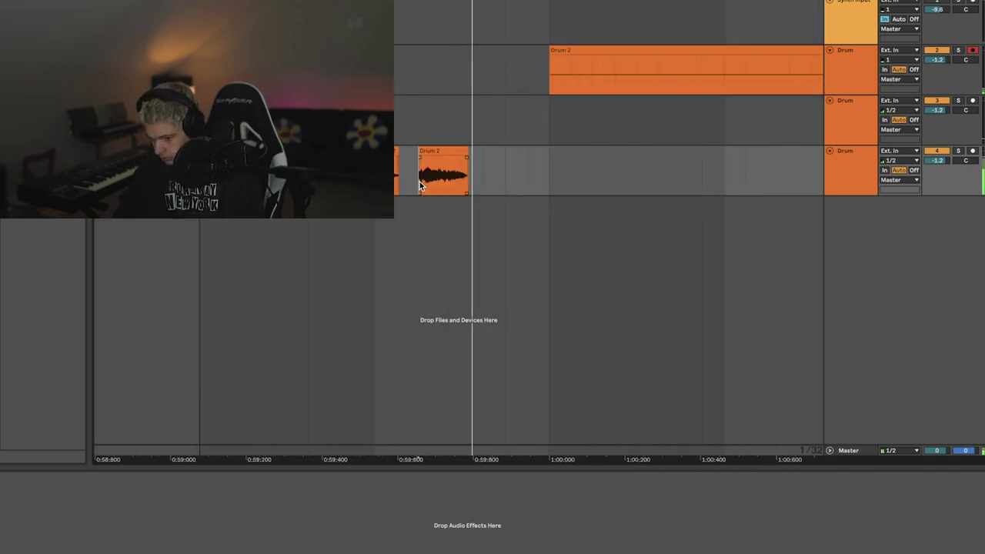
{"action": "scroll", "coordinate": [419, 184], "scroll_direction": "right", "scroll_amount": 5}
{"action": "scroll", "coordinate": [420, 185], "scroll_direction": "down", "scroll_amount": 5}
{"action": "scroll", "coordinate": [420, 184], "scroll_direction": "right", "scroll_amount": 5}
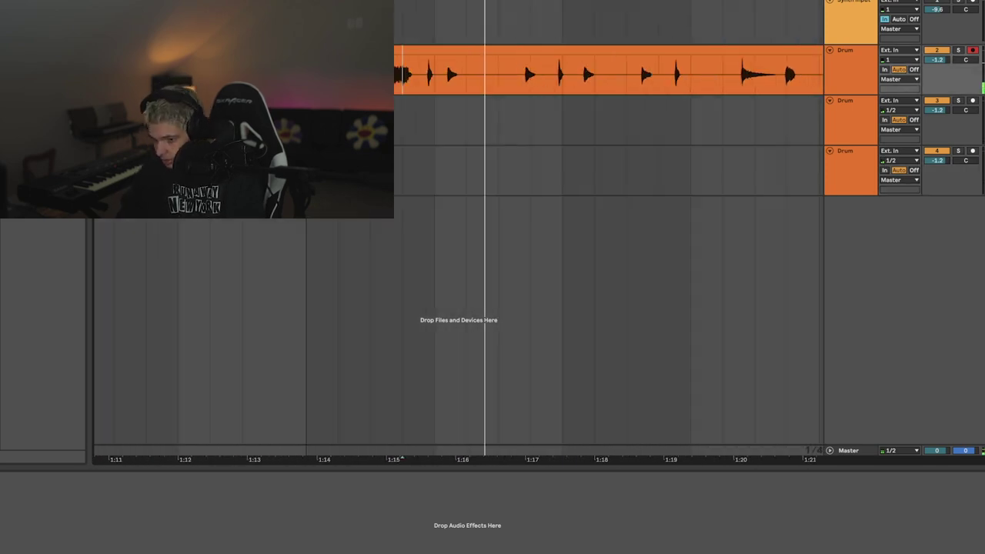
{"action": "key", "text": "space"}
{"action": "key", "text": "space"}
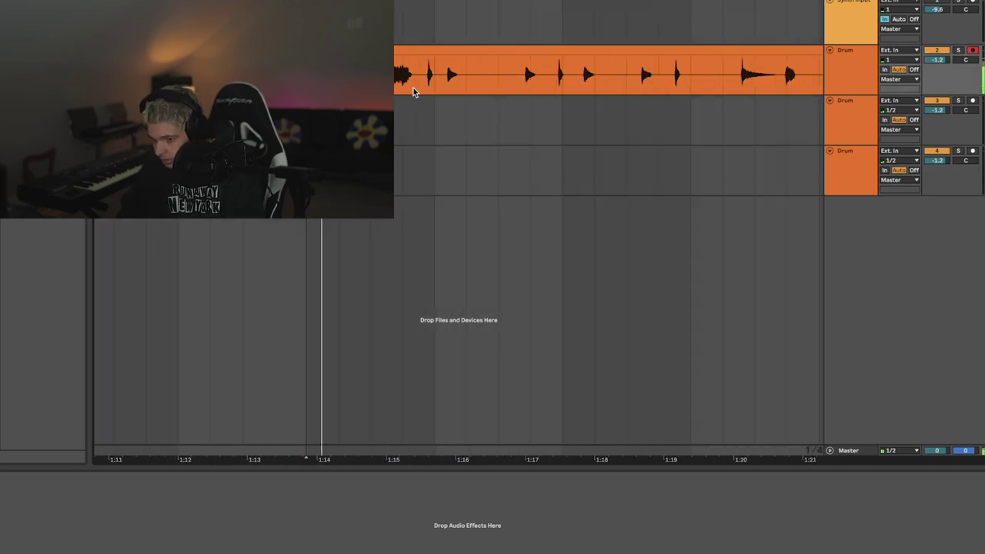
Isolate the drum hit at about 1:15:900 in the Drum 2 recording and delete the unused audio after it.
{"action": "scroll", "coordinate": [444, 80], "scroll_direction": "up", "scroll_amount": 5}
{"action": "scroll", "coordinate": [492, 78], "scroll_direction": "up", "scroll_amount": 3}
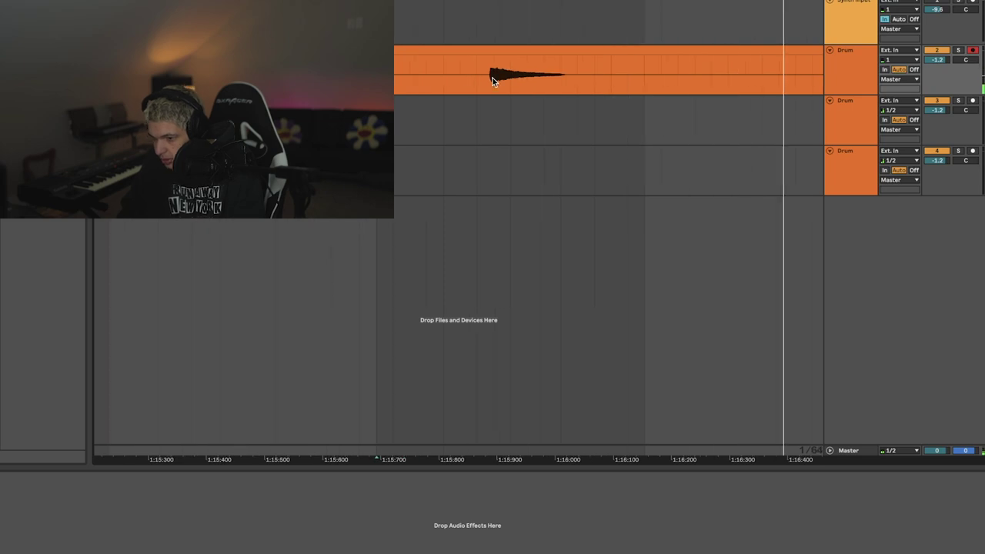
{"action": "left_click_drag", "start_coordinate": [486, 76], "coordinate": [620, 68]}
{"action": "left_click_drag", "start_coordinate": [480, 50], "coordinate": [490, 50]}
{"action": "left_click_drag", "start_coordinate": [544, 77], "coordinate": [680, 73]}
{"action": "key", "text": "Delete"}
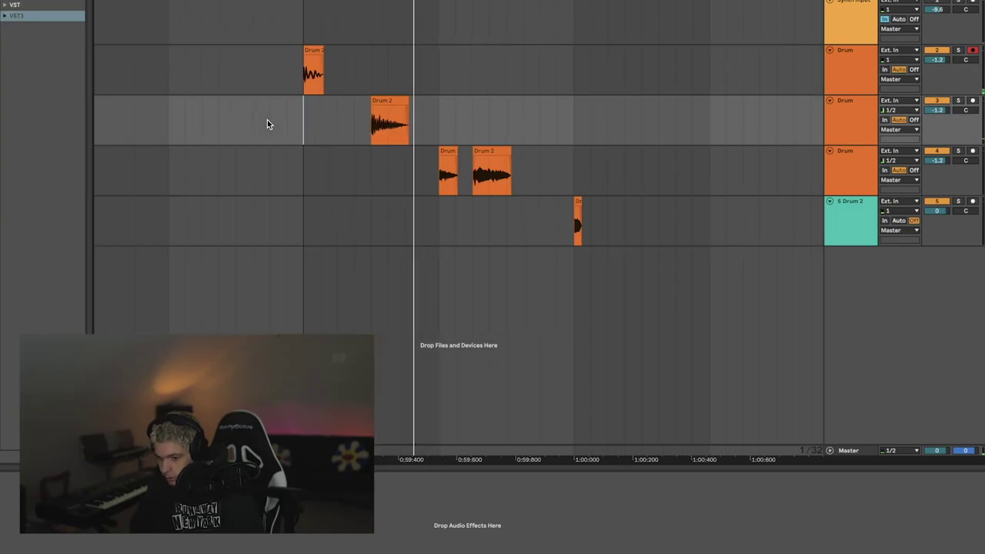
Paste a copy of the snare hit just before 1:01 on the Snare track and set its pitch to -2 st.
{"action": "scroll", "coordinate": [269, 123], "scroll_direction": "up", "scroll_amount": 3}
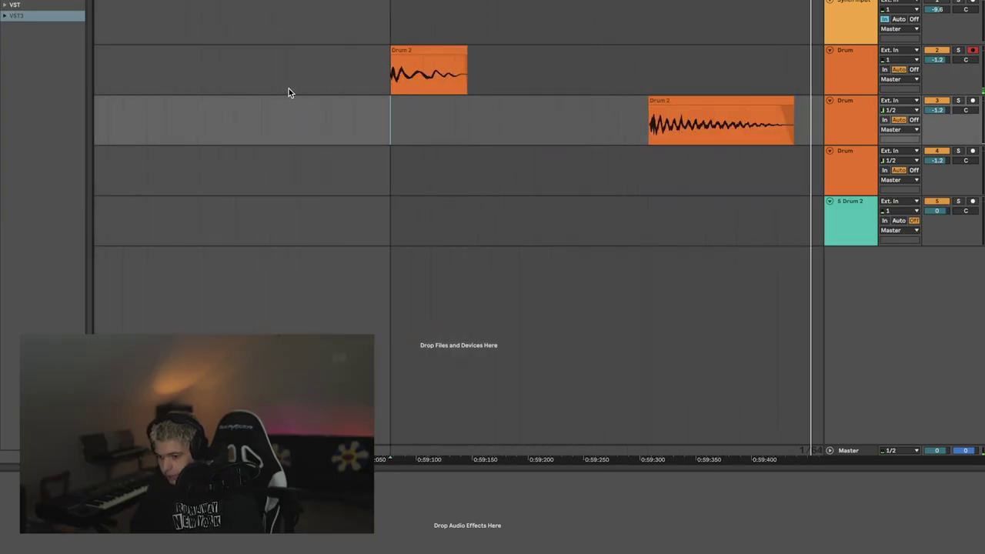
{"action": "left_click", "coordinate": [403, 79]}
{"action": "scroll", "coordinate": [403, 80], "scroll_direction": "right", "scroll_amount": 2}
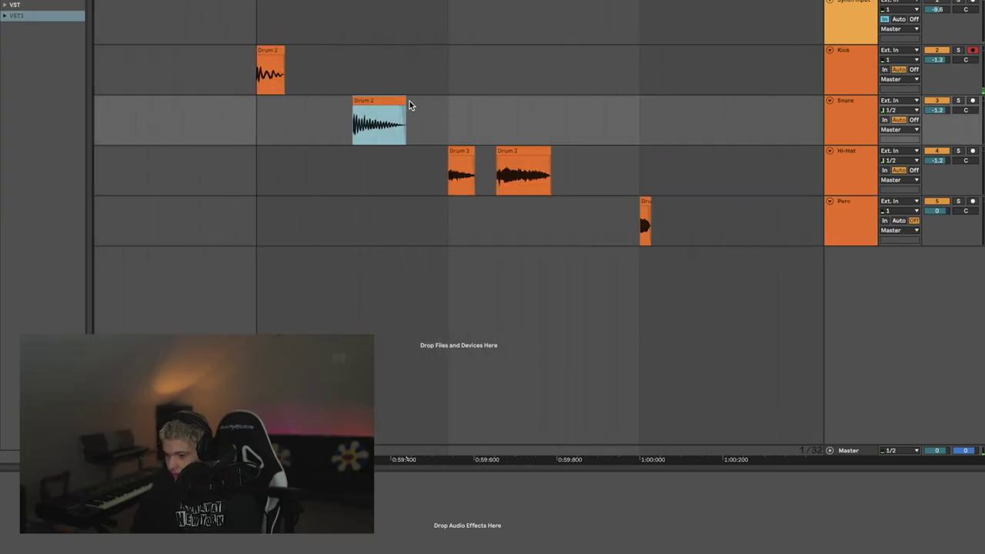
{"action": "scroll", "coordinate": [409, 101], "scroll_direction": "down", "scroll_amount": 3}
{"action": "scroll", "coordinate": [409, 101], "scroll_direction": "right", "scroll_amount": 3}
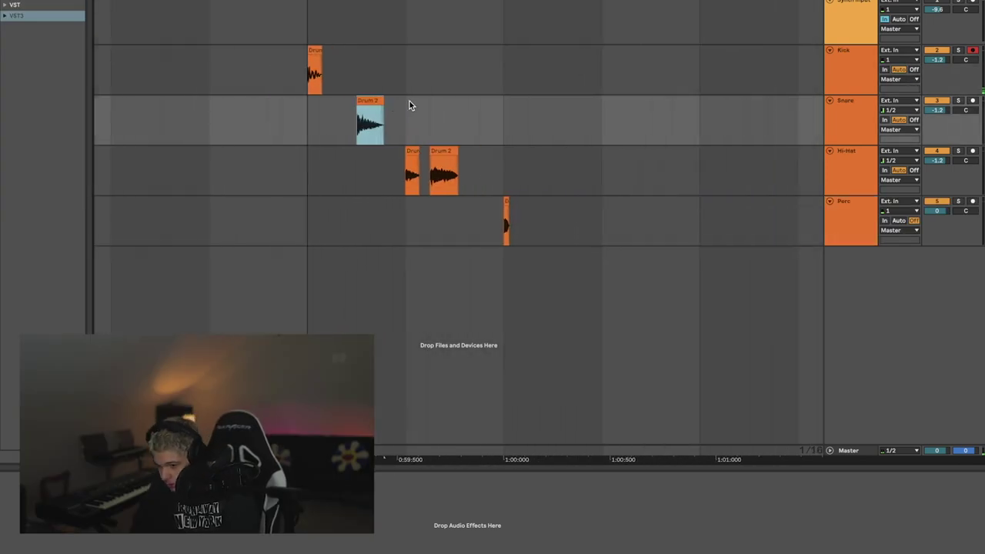
{"action": "scroll", "coordinate": [539, 106], "scroll_direction": "right", "scroll_amount": 4}
{"action": "left_click", "coordinate": [451, 107]}
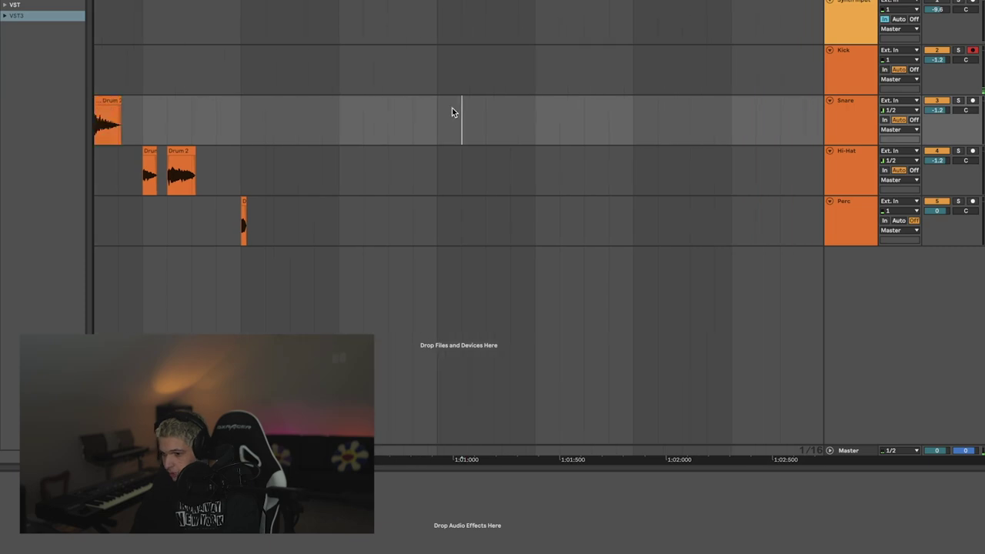
{"action": "key", "text": "ctrl+v"}
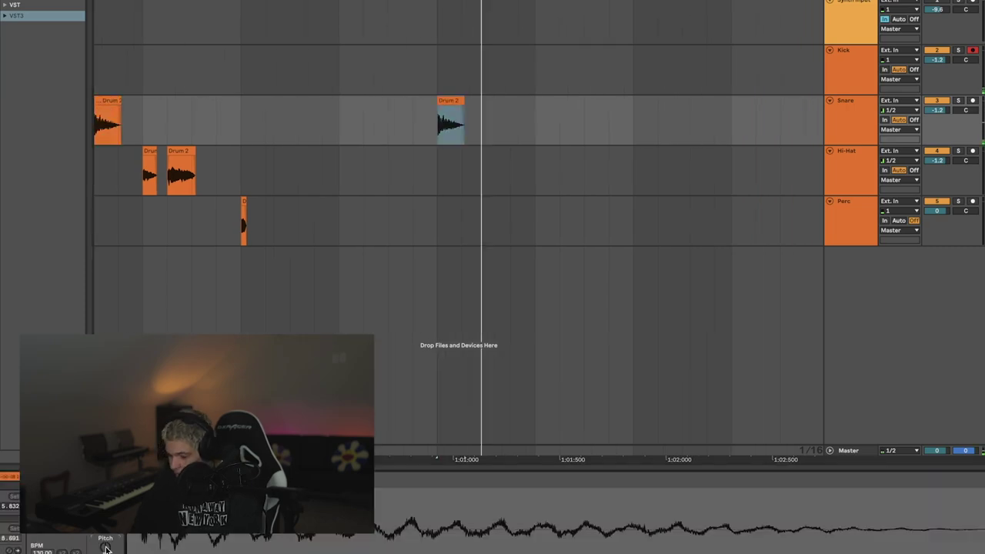
{"action": "left_click_drag", "start_coordinate": [106, 549], "coordinate": [105, 552]}
{"action": "scroll", "coordinate": [510, 146], "scroll_direction": "right", "scroll_amount": 2}
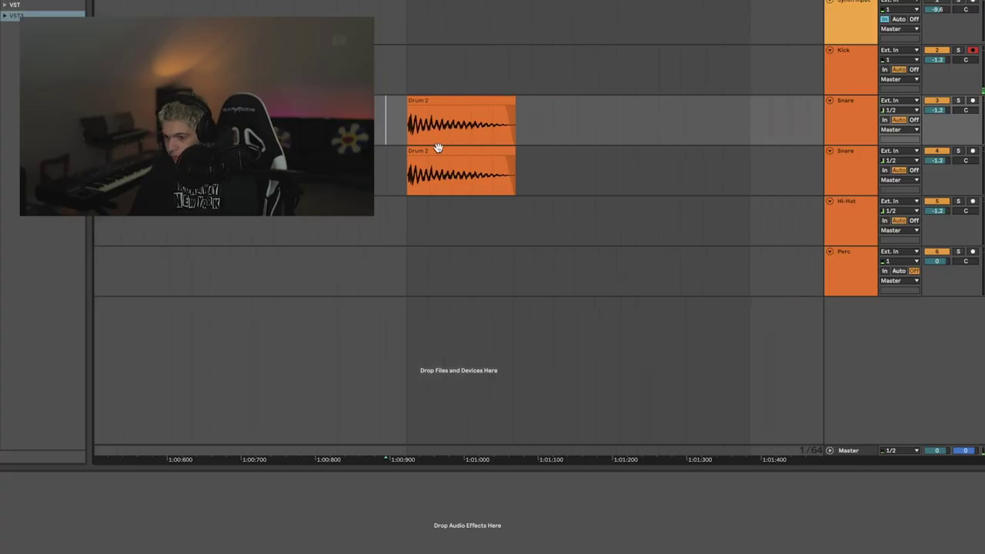
Move the duplicate snare clip on the second Snare track to about 1:01:150 and warp it in Complex Pro mode.
{"action": "left_click_drag", "start_coordinate": [444, 150], "coordinate": [591, 150]}
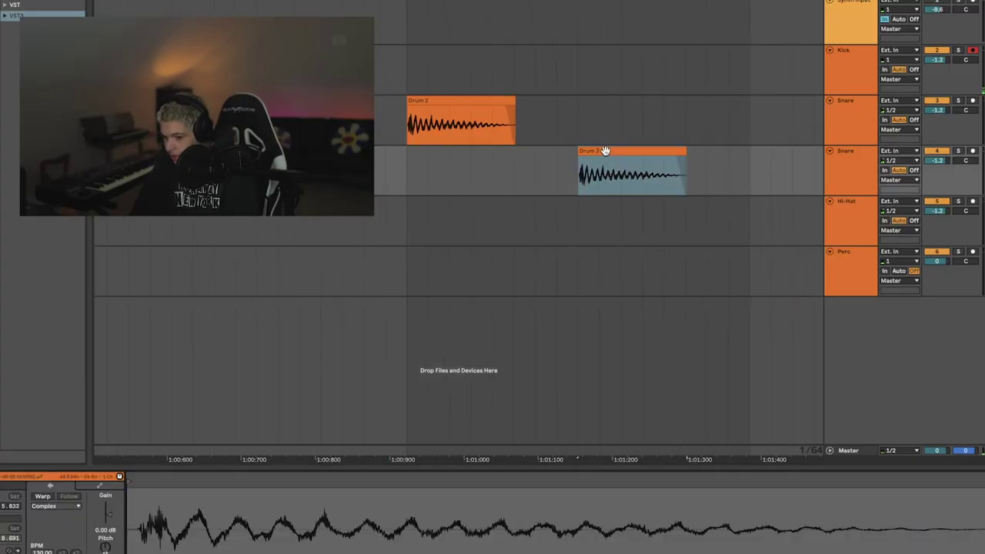
{"action": "left_click", "coordinate": [36, 497]}
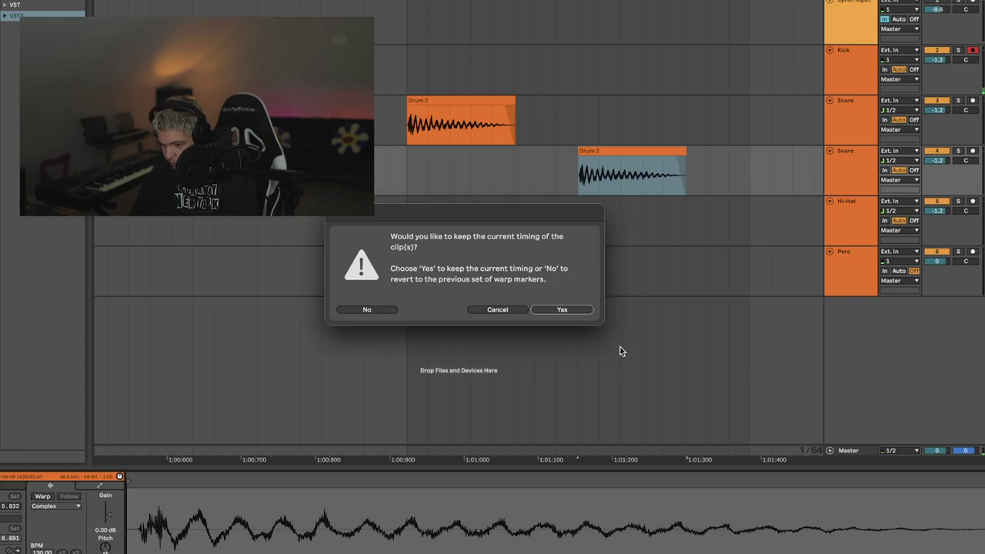
{"action": "left_click", "coordinate": [81, 319]}
{"action": "left_click", "coordinate": [107, 338]}
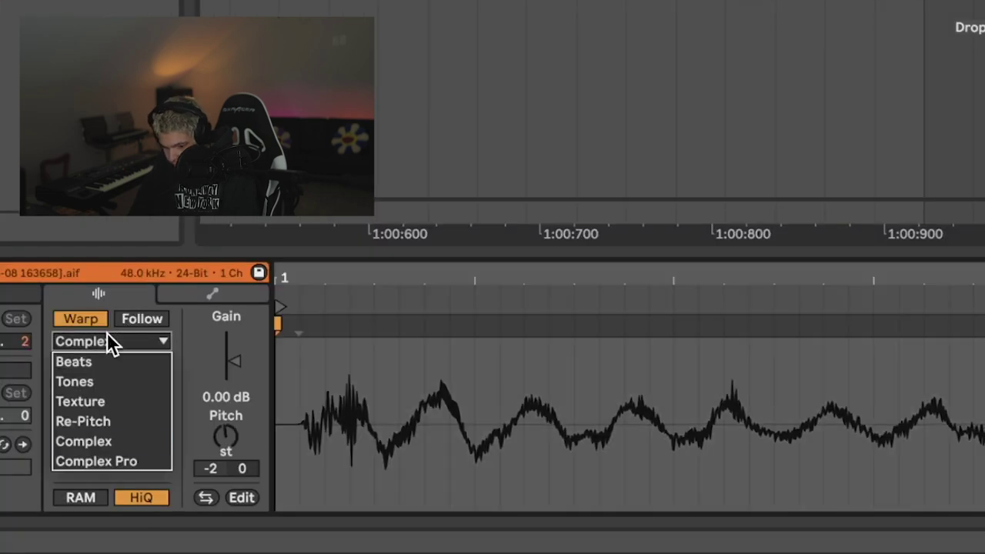
{"action": "left_click", "coordinate": [100, 463]}
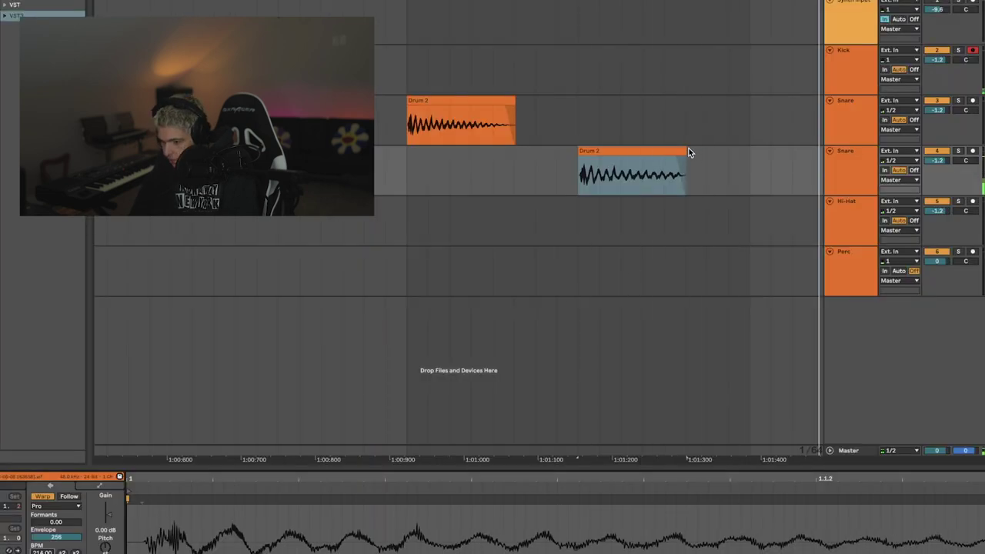
Stretch the warped snare clip to end at about 1:01:470 and crossfade it with the original snare clip.
{"action": "left_click_drag", "start_coordinate": [686, 152], "coordinate": [812, 167]}
{"action": "left_click_drag", "start_coordinate": [334, 150], "coordinate": [462, 172]}
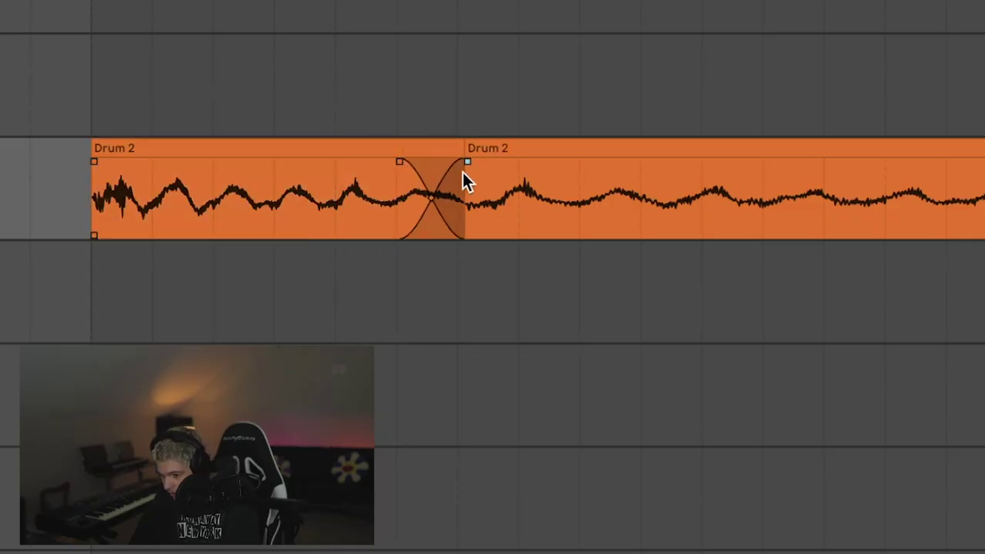
Widen the crossfade between the two joined snare clips and consolidate them into a single clip.
{"action": "scroll", "coordinate": [474, 175], "scroll_direction": "right", "scroll_amount": 3}
{"action": "scroll", "coordinate": [474, 174], "scroll_direction": "down", "scroll_amount": 5}
{"action": "scroll", "coordinate": [474, 175], "scroll_direction": "right", "scroll_amount": 5}
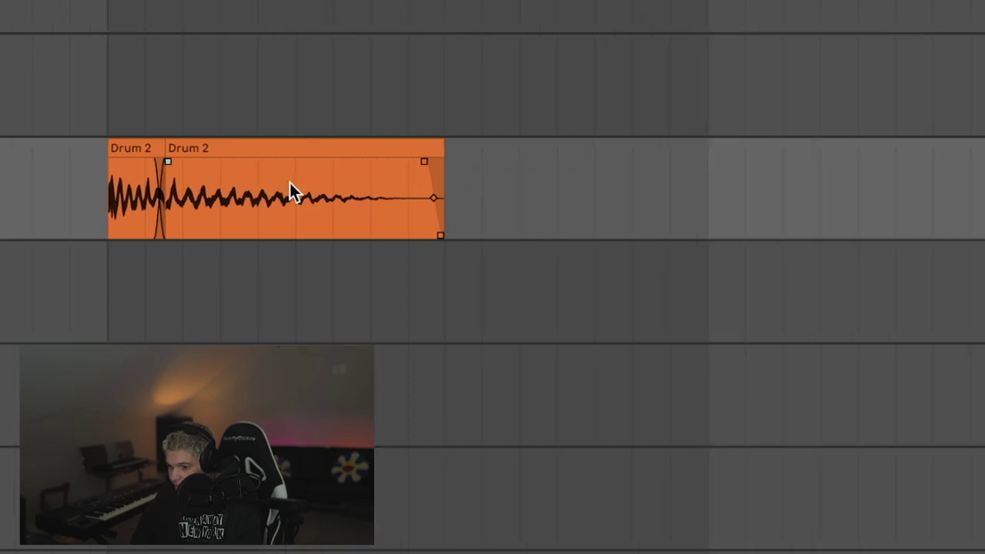
{"action": "left_click_drag", "start_coordinate": [166, 165], "coordinate": [228, 167]}
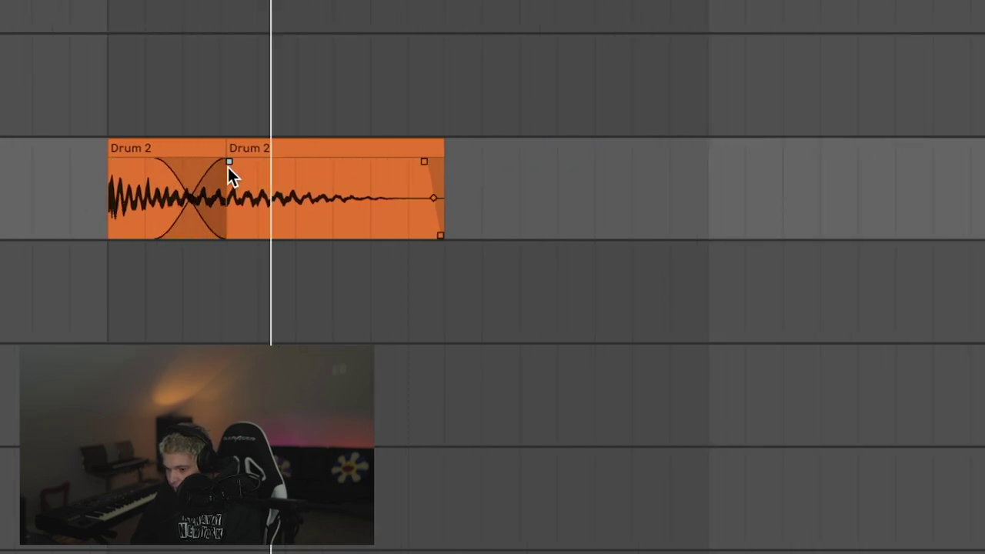
{"action": "key", "text": "super+j"}
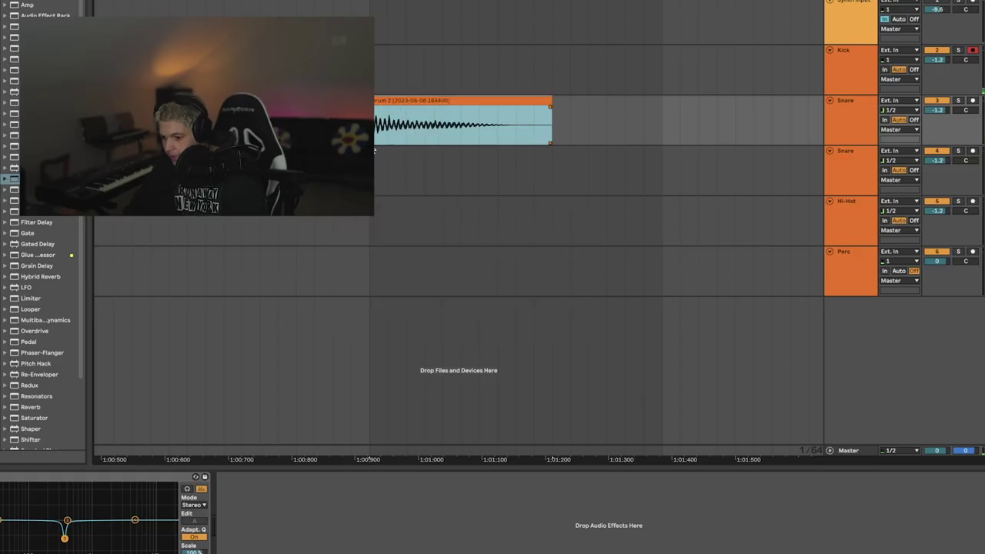
{"action": "left_click", "coordinate": [366, 123]}
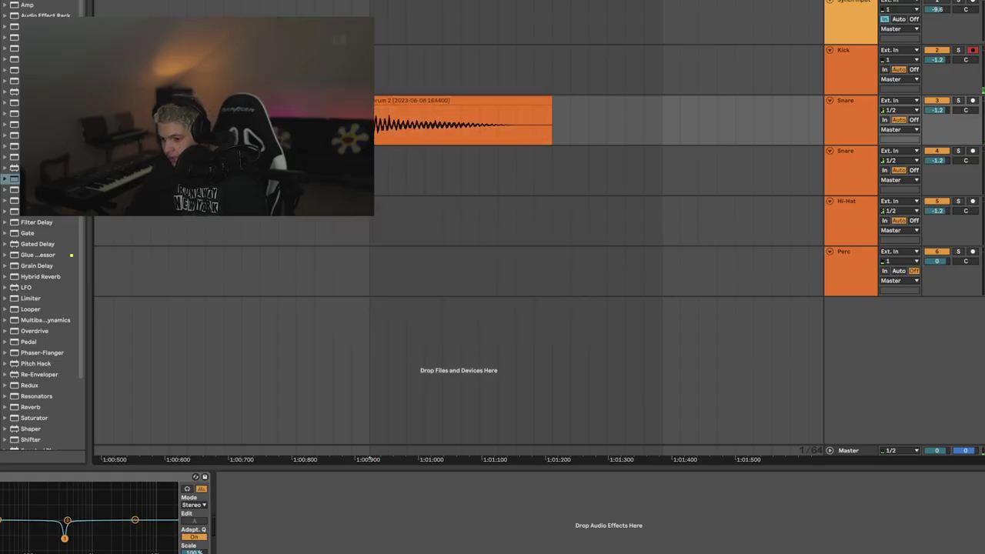
Add OTT to the Snare track with 71% depth, 96% time, 186% upward and 77% downward compression, and play the snare.
{"action": "left_click", "coordinate": [1, 103]}
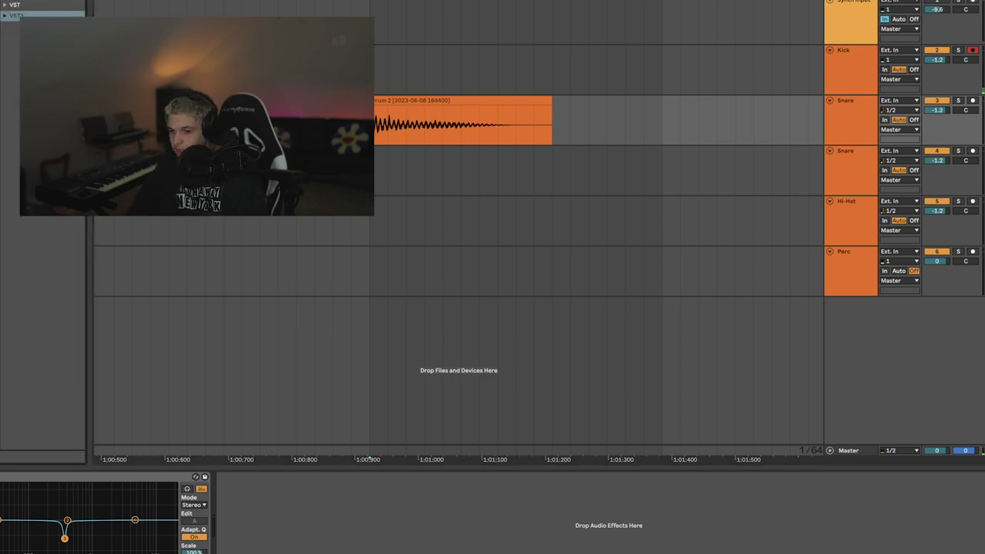
{"action": "double_click", "coordinate": [33, 5]}
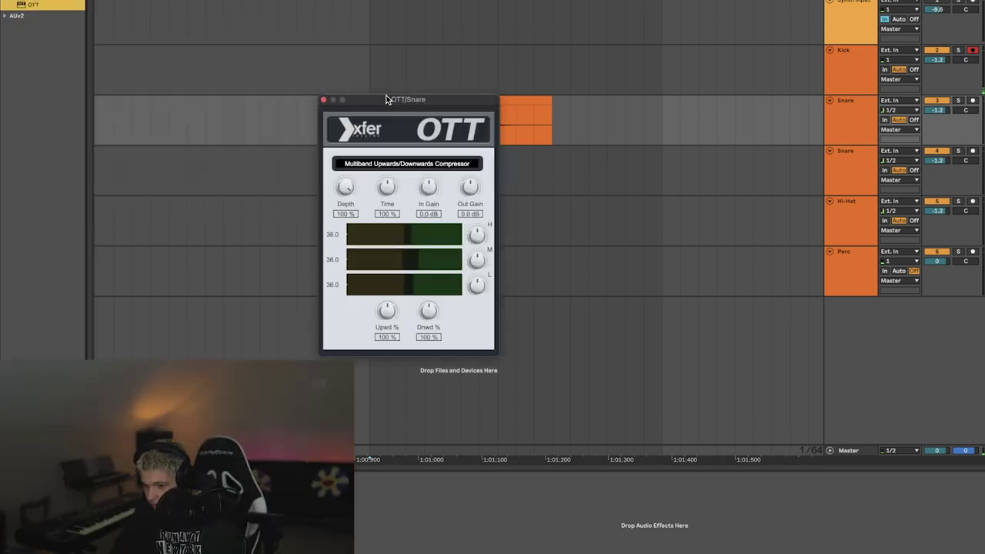
{"action": "left_click_drag", "start_coordinate": [387, 100], "coordinate": [342, 134]}
{"action": "left_click_drag", "start_coordinate": [360, 149], "coordinate": [454, 153]}
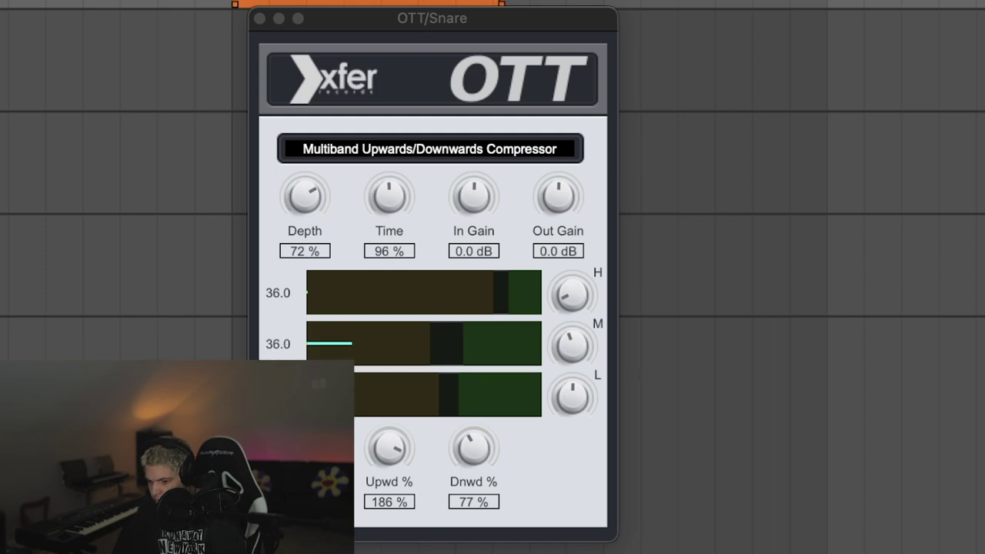
{"action": "left_click_drag", "start_coordinate": [291, 190], "coordinate": [321, 157]}
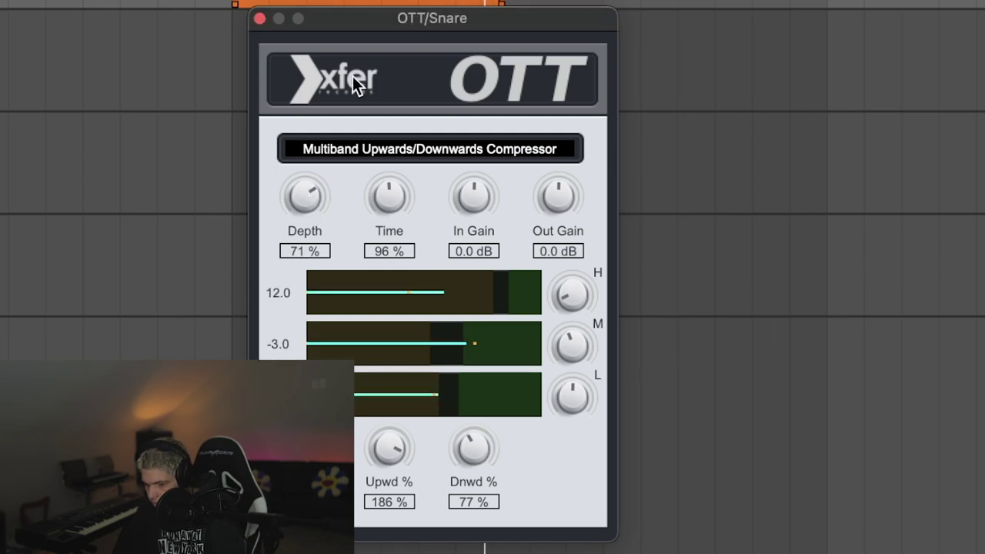
{"action": "left_click_drag", "start_coordinate": [367, 27], "coordinate": [544, 1]}
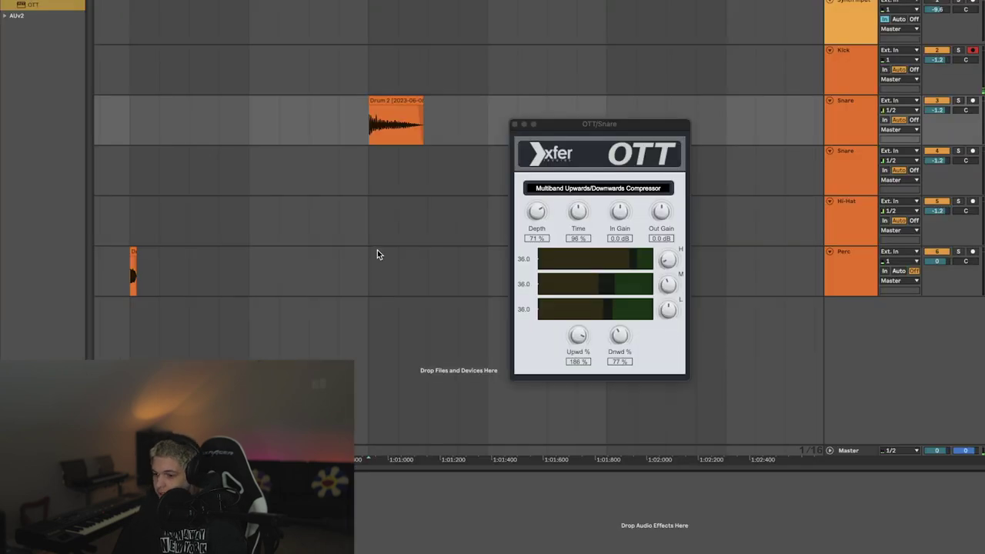
{"action": "key", "text": "space"}
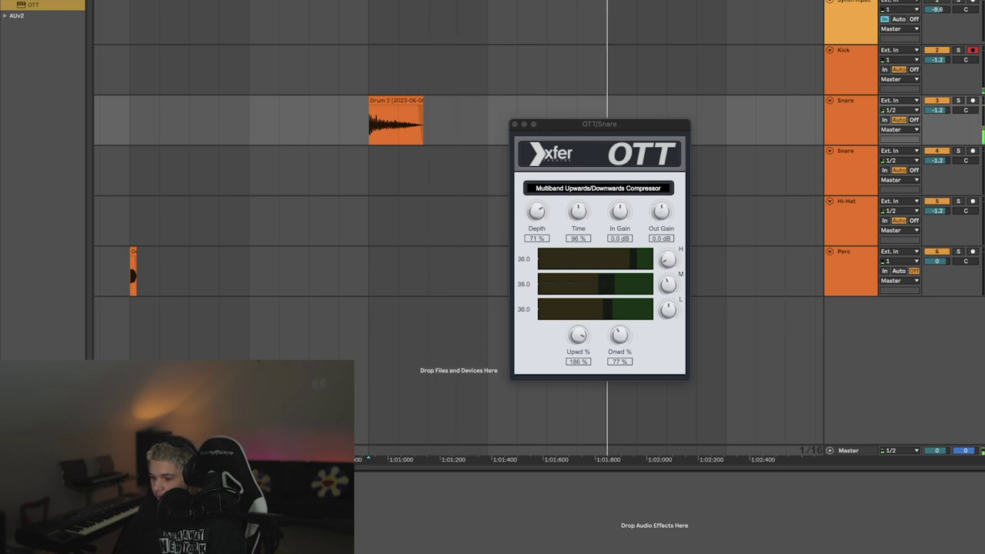
{"action": "key", "text": "space"}
Add soothe2 to the Snare track, load its Harsh snare-clap drum preset and set the depth to 6.2.
{"action": "scroll", "coordinate": [315, 231], "scroll_direction": "down", "scroll_amount": 5}
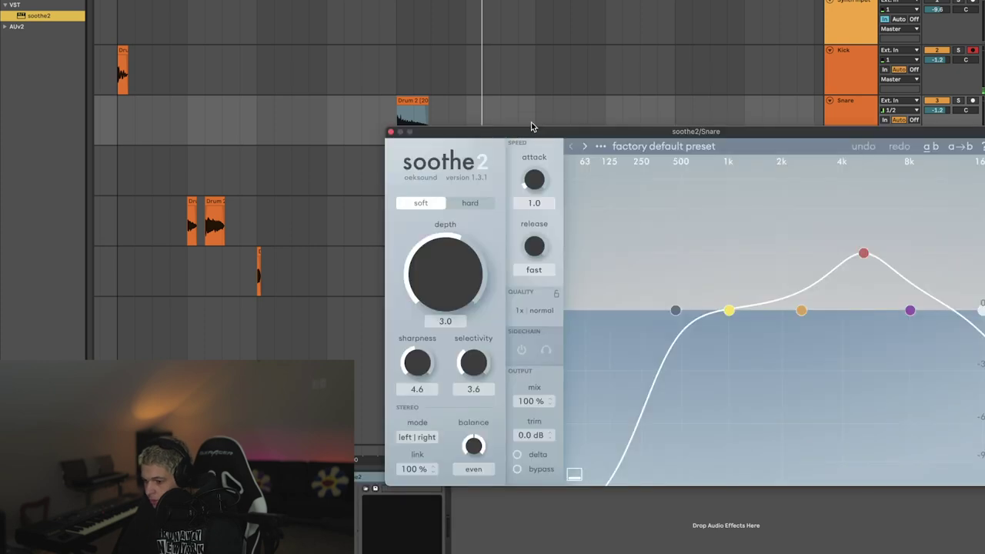
{"action": "left_click_drag", "start_coordinate": [545, 131], "coordinate": [281, 33]}
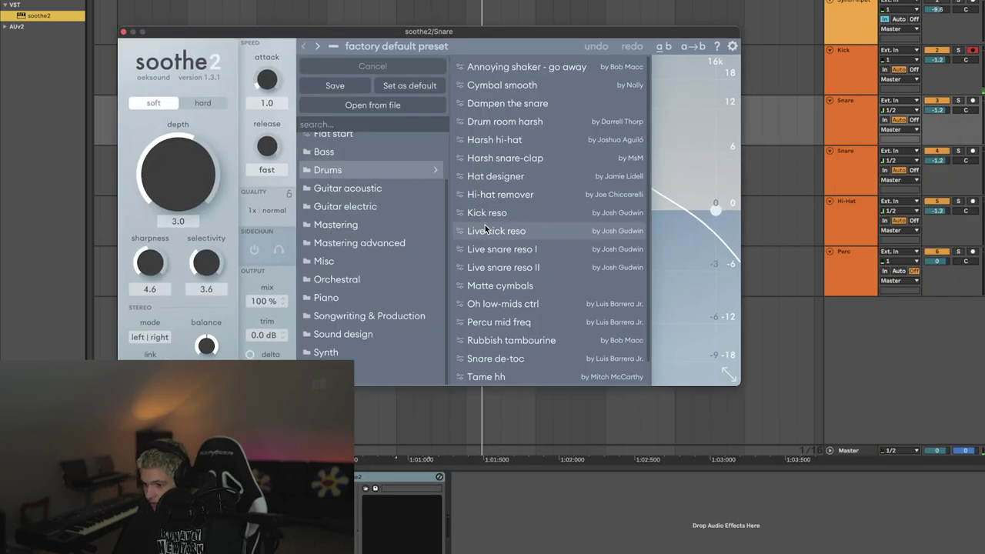
{"action": "left_click", "coordinate": [525, 156]}
{"action": "left_click_drag", "start_coordinate": [171, 181], "coordinate": [171, 73]}
{"action": "left_click_drag", "start_coordinate": [178, 173], "coordinate": [177, 153]}
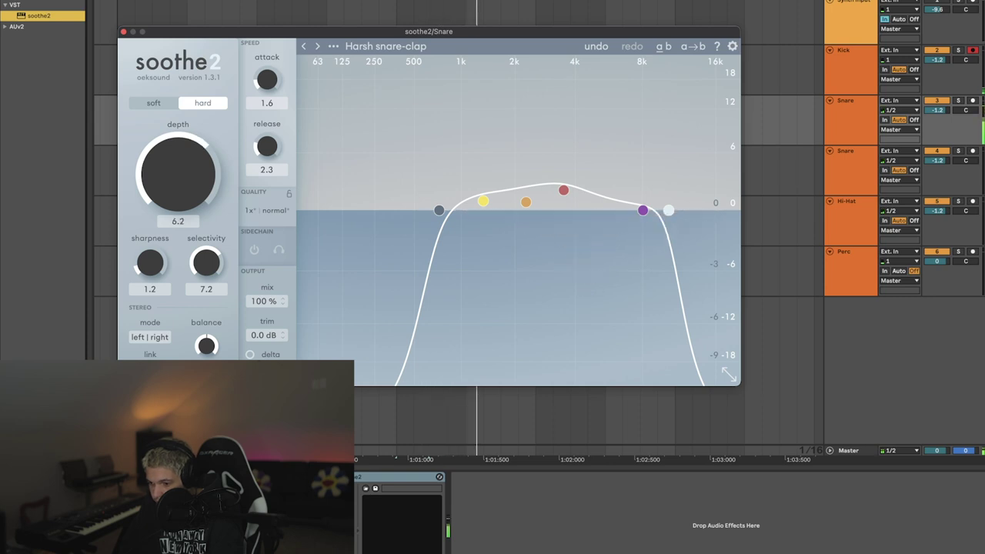
Freeze the processed Snare track and flatten it to audio.
{"action": "right_click", "coordinate": [863, 134]}
{"action": "left_click", "coordinate": [798, 201]}
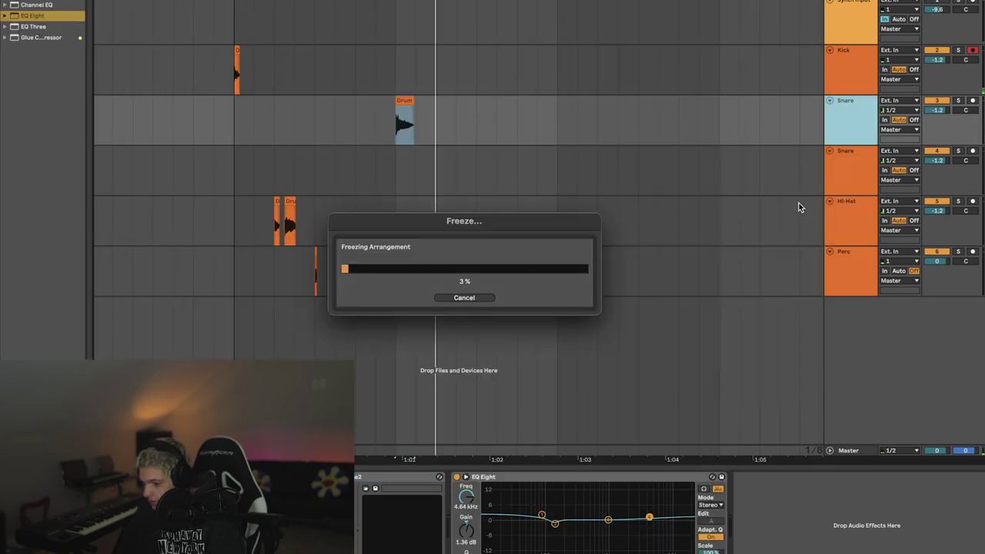
{"action": "right_click", "coordinate": [840, 114]}
{"action": "left_click", "coordinate": [865, 187]}
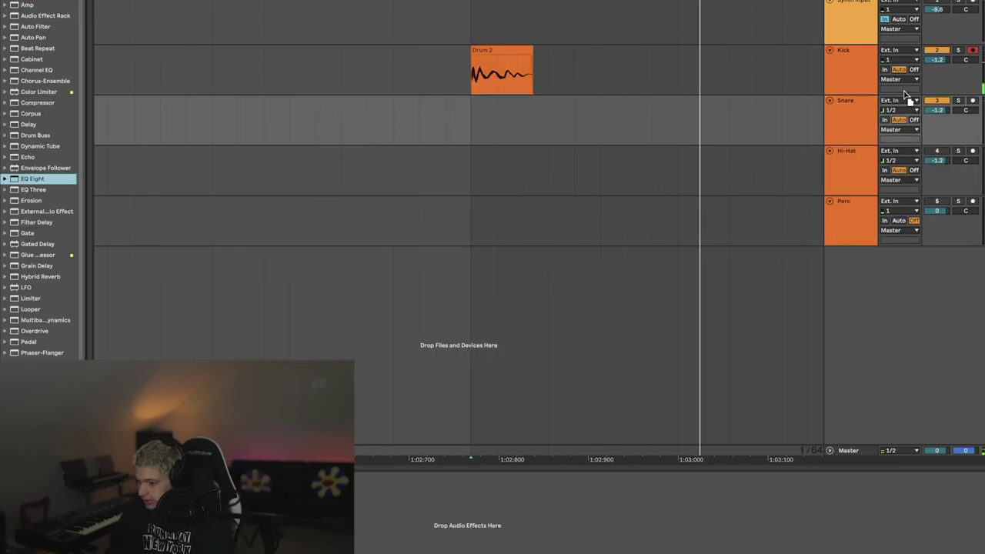
Process the Kick track with dbx-160 Mono and Distox, and flatten the frozen track to audio.
{"action": "left_click", "coordinate": [860, 77]}
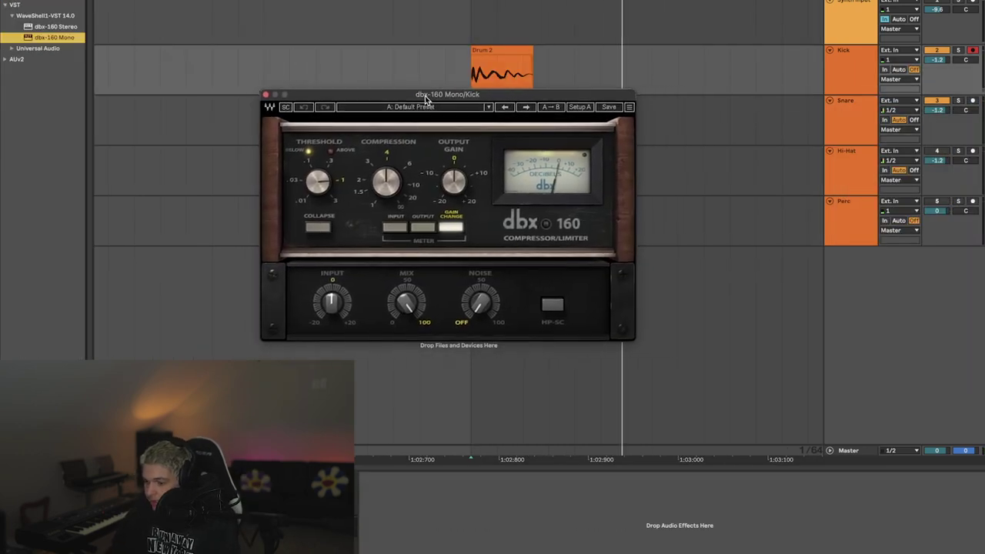
{"action": "left_click_drag", "start_coordinate": [424, 96], "coordinate": [485, 110]}
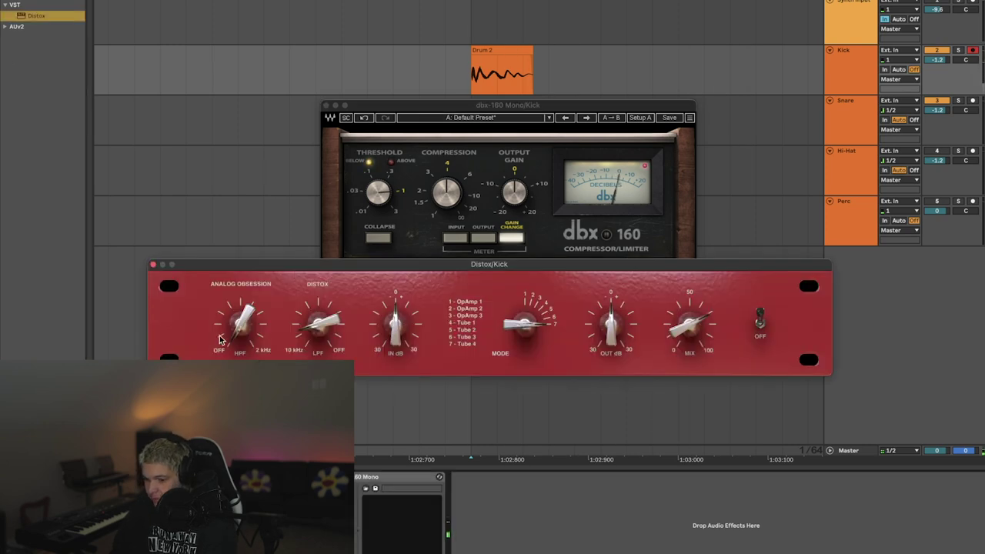
{"action": "left_click_drag", "start_coordinate": [218, 267], "coordinate": [191, 213]}
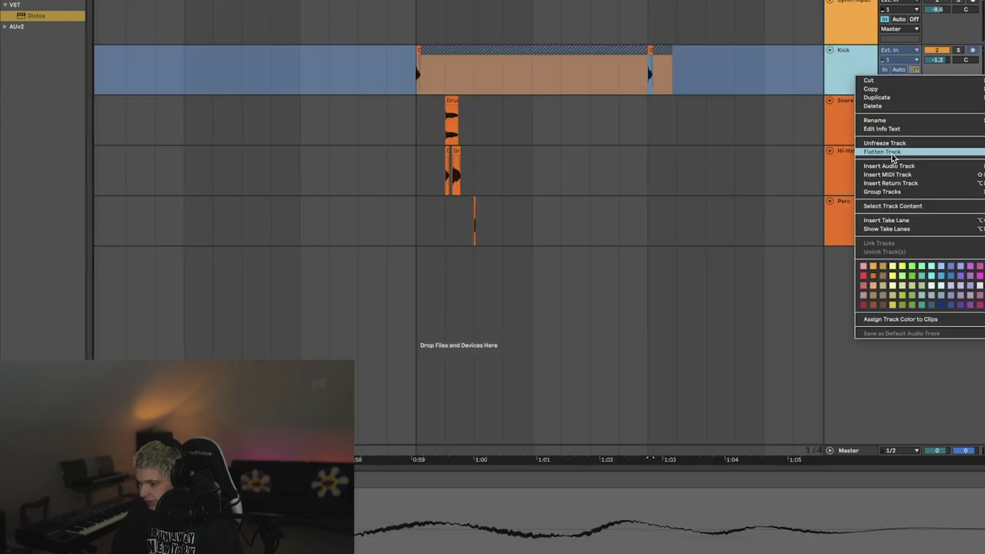
{"action": "left_click", "coordinate": [631, 67]}
{"action": "left_click", "coordinate": [595, 62]}
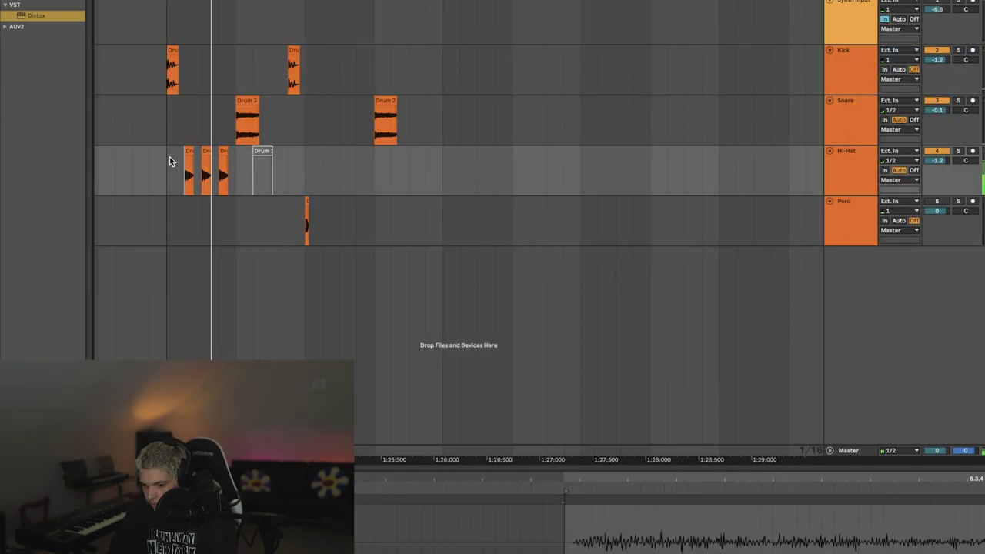
Shorten the three hi-hat hits ahead of the first snare, fade out their ends and play the pattern.
{"action": "left_click", "coordinate": [168, 160]}
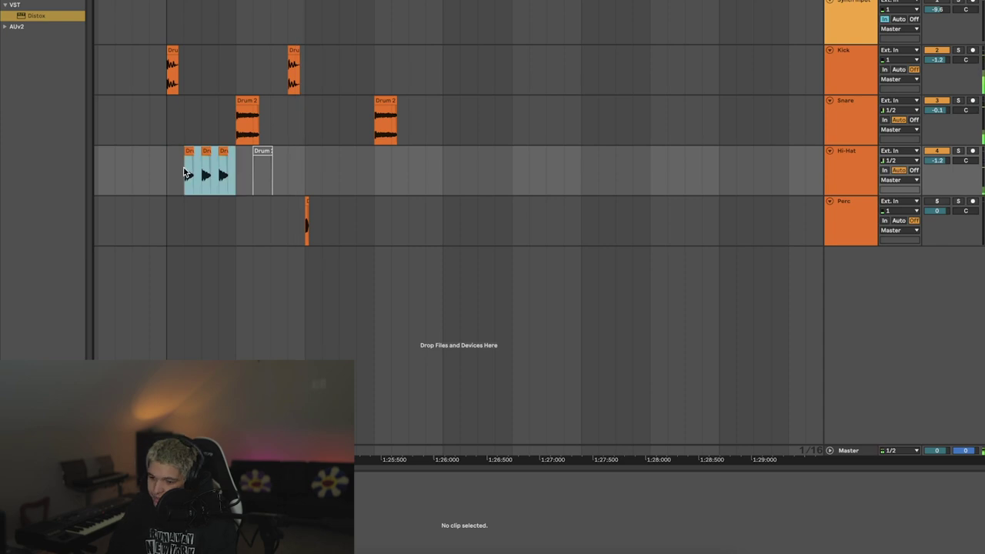
{"action": "left_click_drag", "start_coordinate": [185, 173], "coordinate": [174, 171]}
{"action": "left_click", "coordinate": [174, 184]}
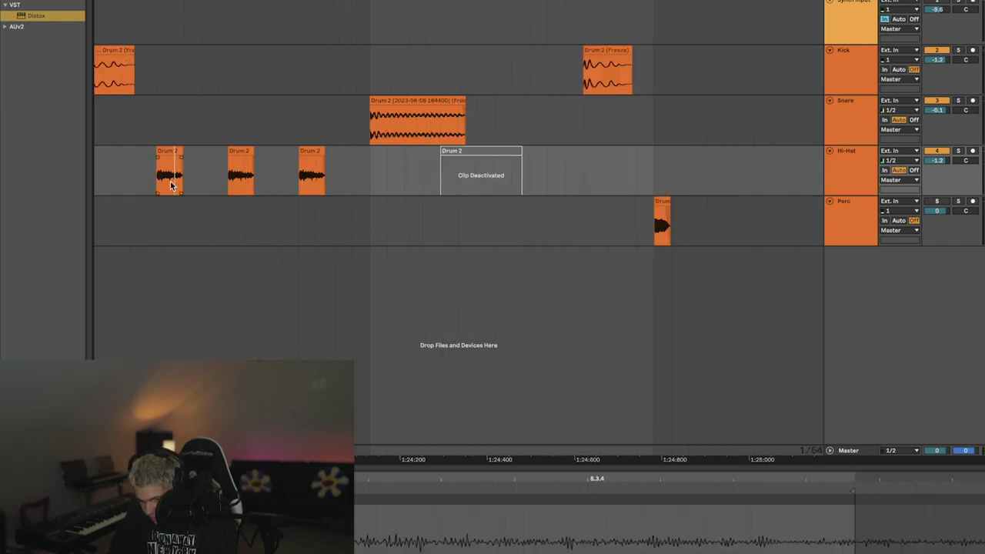
{"action": "scroll", "coordinate": [172, 184], "scroll_direction": "down", "scroll_amount": 5}
{"action": "left_click", "coordinate": [137, 168]}
{"action": "key", "text": "space"}
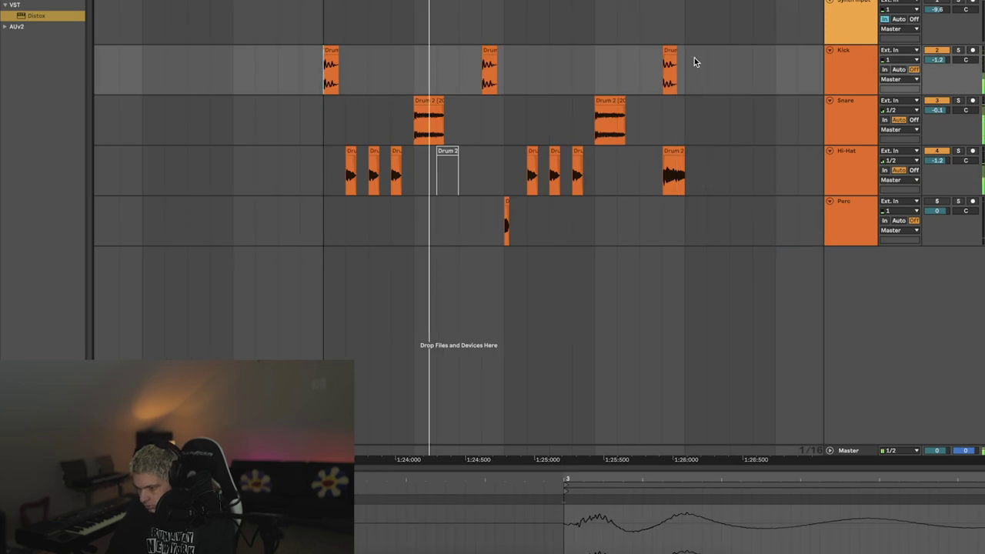
Trim the attack off the third kick hit at about 1:25:910 and fade out its end.
{"action": "scroll", "coordinate": [694, 61], "scroll_direction": "up", "scroll_amount": 5}
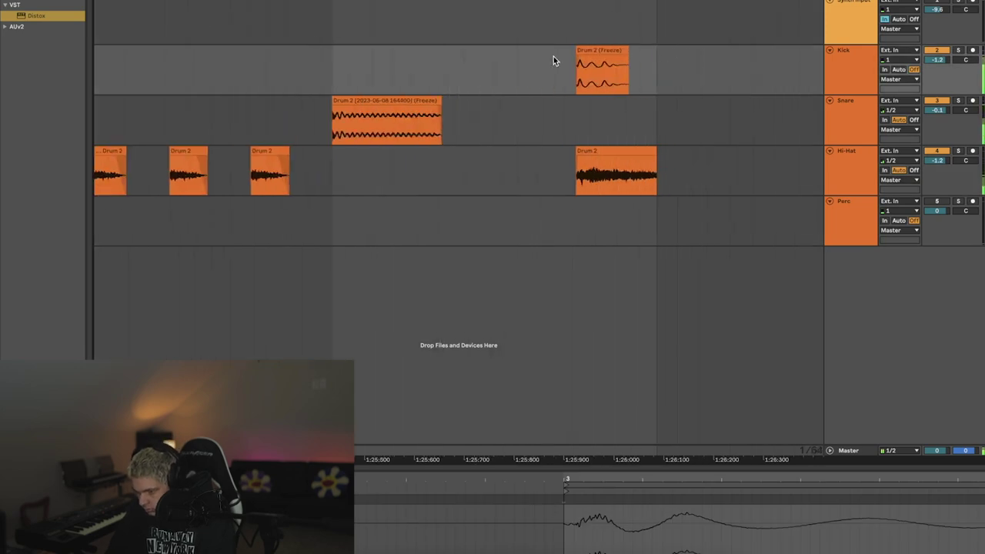
{"action": "scroll", "coordinate": [573, 59], "scroll_direction": "up", "scroll_amount": 3}
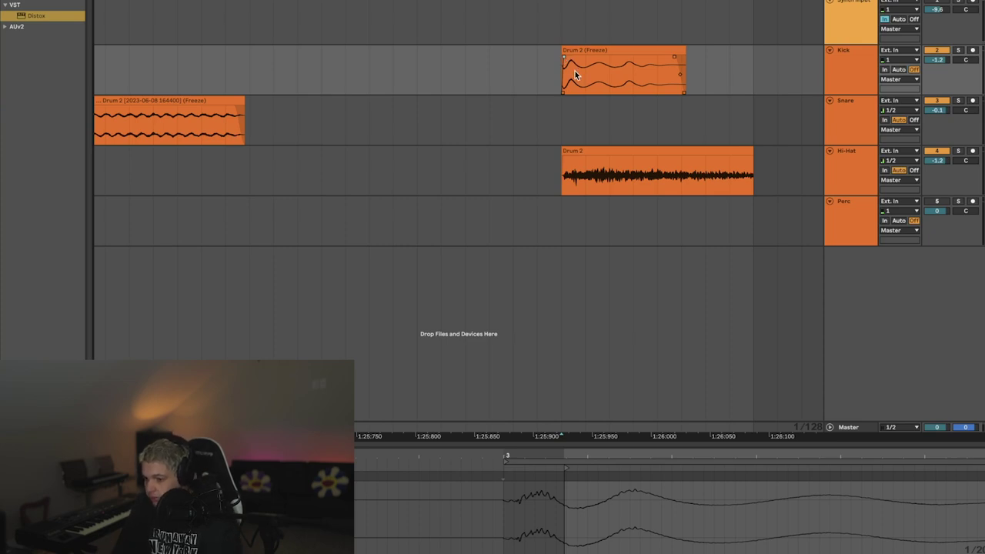
{"action": "scroll", "coordinate": [555, 78], "scroll_direction": "down", "scroll_amount": 10}
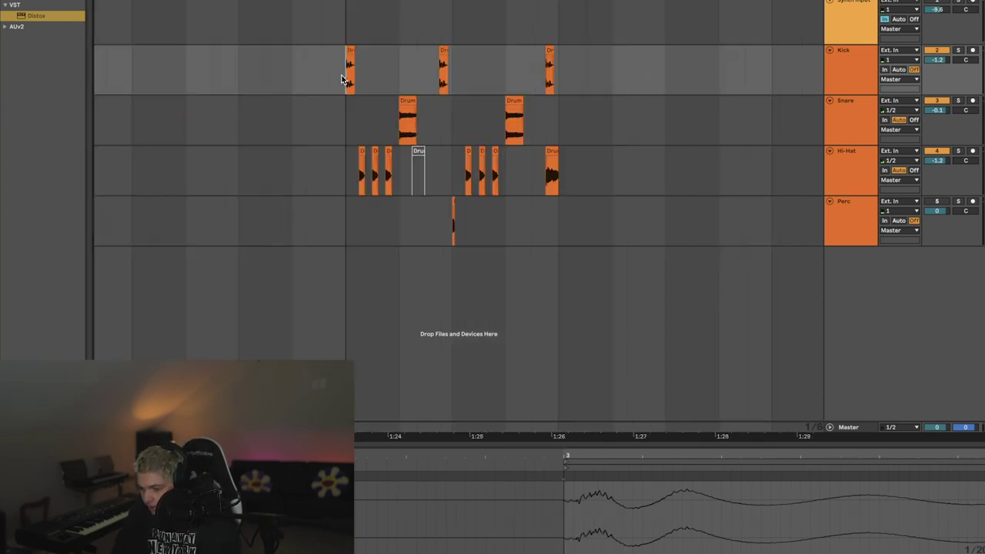
{"action": "scroll", "coordinate": [540, 126], "scroll_direction": "down", "scroll_amount": 8}
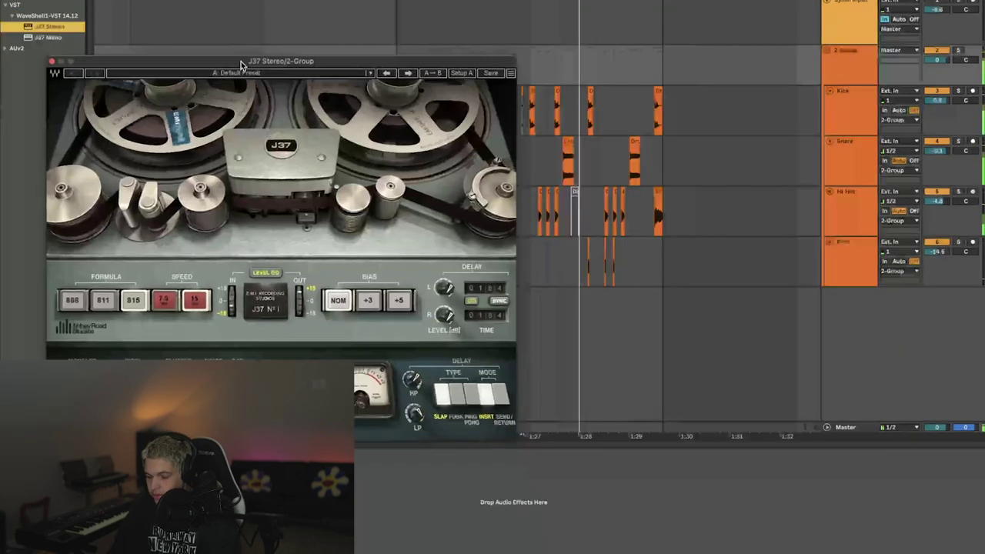
Load J37 Stereo on the drum group and raise its saturation slightly.
{"action": "left_click_drag", "start_coordinate": [238, 63], "coordinate": [389, 192]}
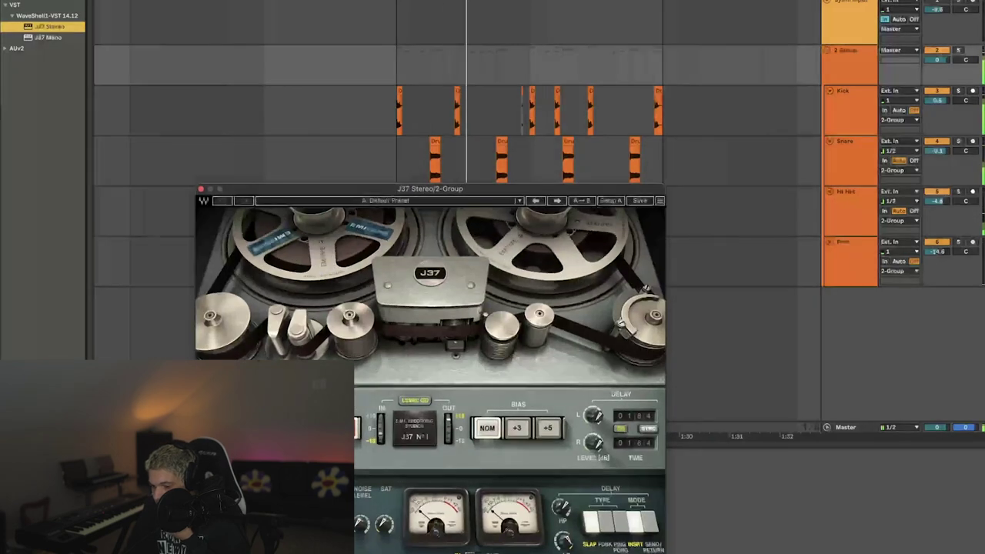
{"action": "left_click_drag", "start_coordinate": [385, 529], "coordinate": [384, 520]}
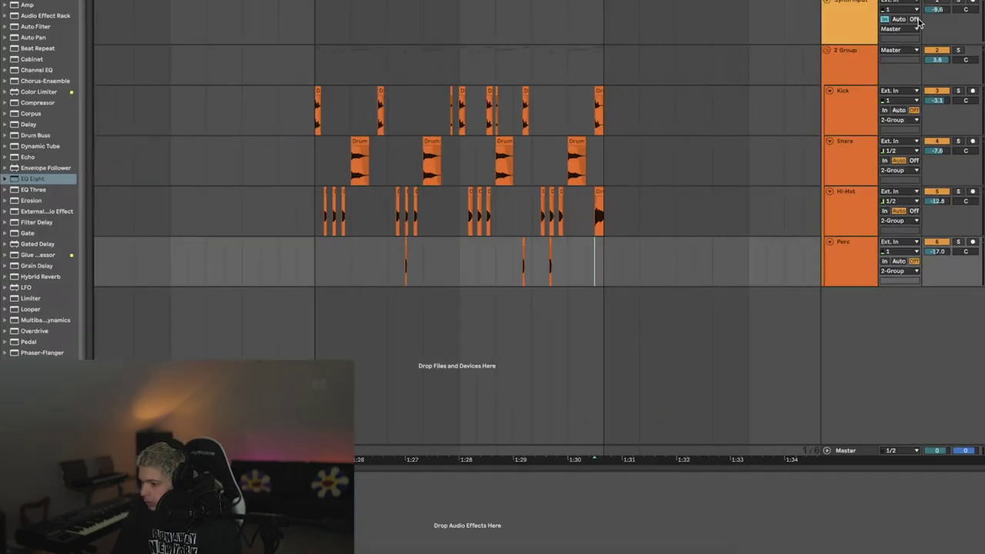
Lower the pitch of the recorded synth clip and add TAL-Chorus-LX to the Synth Input track.
{"action": "left_click", "coordinate": [861, 10]}
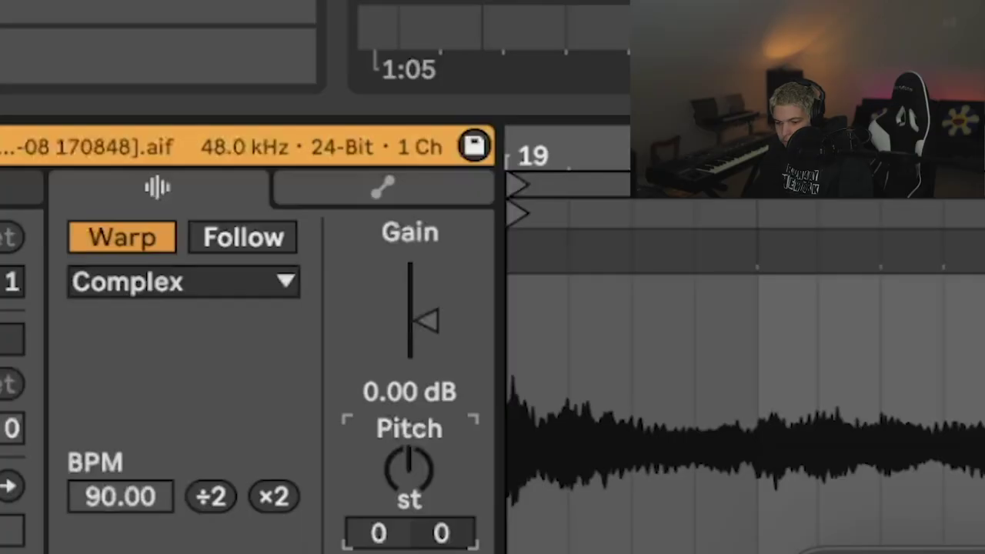
{"action": "left_click_drag", "start_coordinate": [380, 531], "coordinate": [379, 546]}
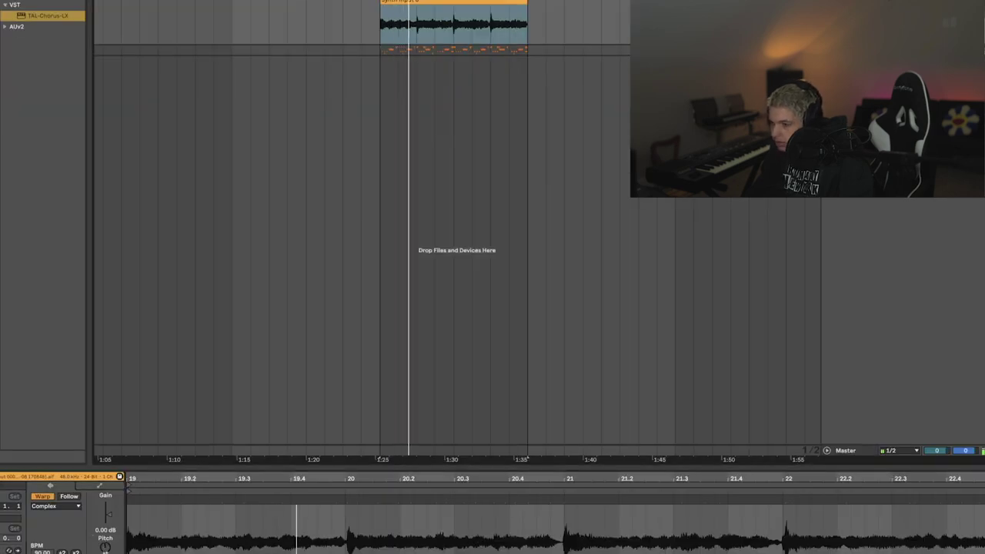
{"action": "key", "text": "shift+Tab"}
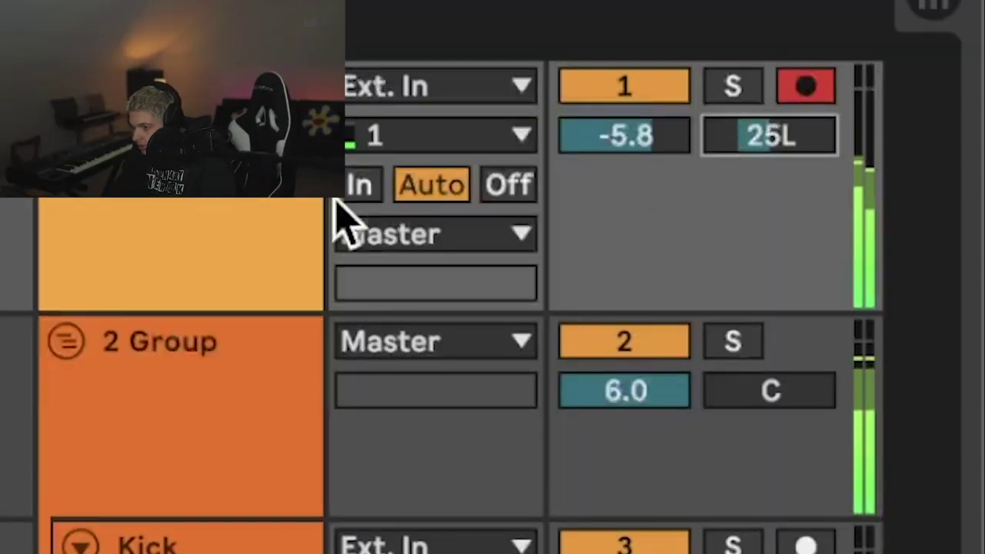
Duplicate the Synth Input track and pan the copy to the right.
{"action": "left_click", "coordinate": [220, 231]}
{"action": "key", "text": "ctrl+d"}
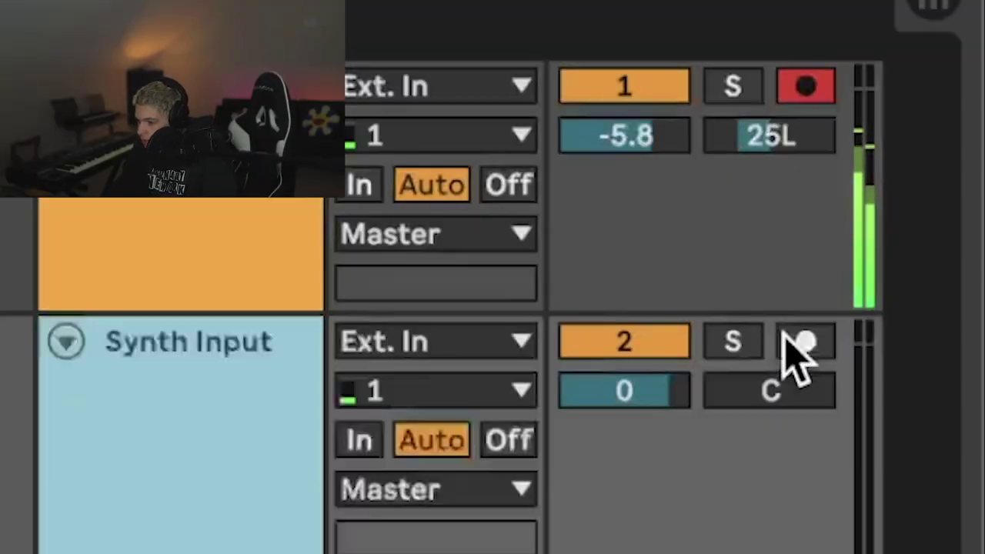
{"action": "left_click_drag", "start_coordinate": [780, 402], "coordinate": [780, 373]}
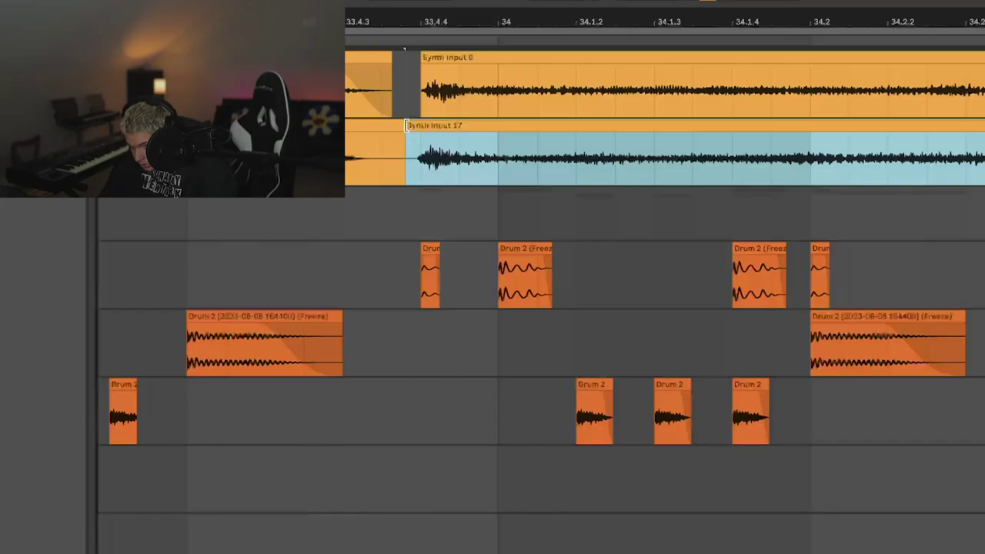
Trim the start of the Synth Input 17 clip just before 33.4.4 and fade out the end of the clip preceding it.
{"action": "left_click", "coordinate": [413, 142]}
{"action": "key", "text": "space"}
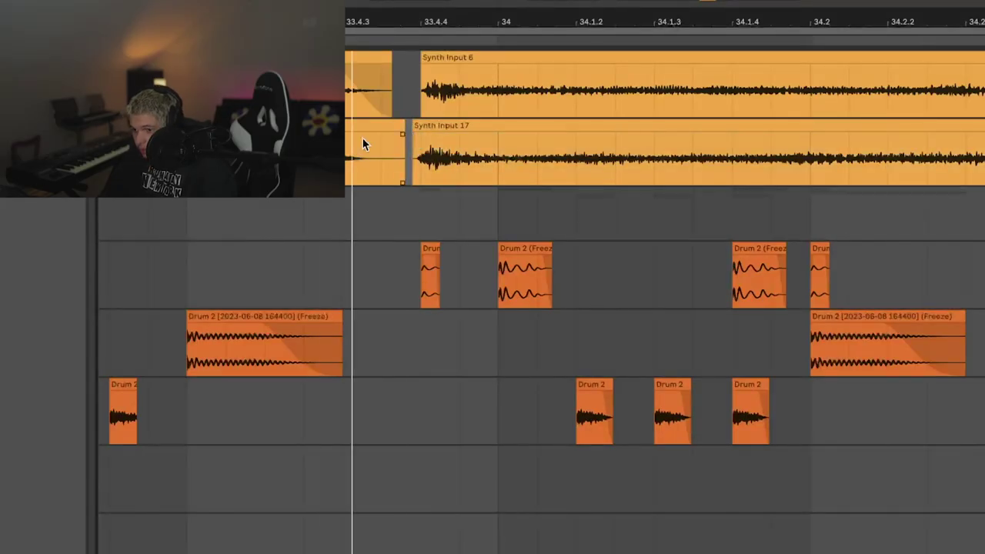
{"action": "left_click_drag", "start_coordinate": [404, 136], "coordinate": [387, 137]}
{"action": "scroll", "coordinate": [495, 183], "scroll_direction": "right", "scroll_amount": 3}
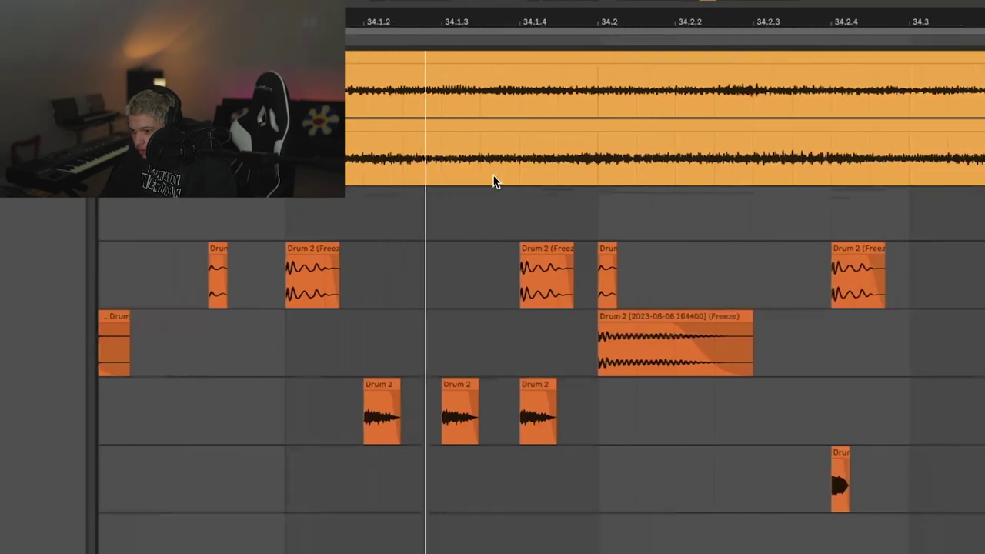
Trim the Synth Input 17 clip before bar 35 to end at 34.4.4, matching the clip above, and play the layered synths.
{"action": "scroll", "coordinate": [495, 182], "scroll_direction": "down", "scroll_amount": 5}
{"action": "left_click", "coordinate": [677, 123]}
{"action": "left_click_drag", "start_coordinate": [677, 124], "coordinate": [667, 124]}
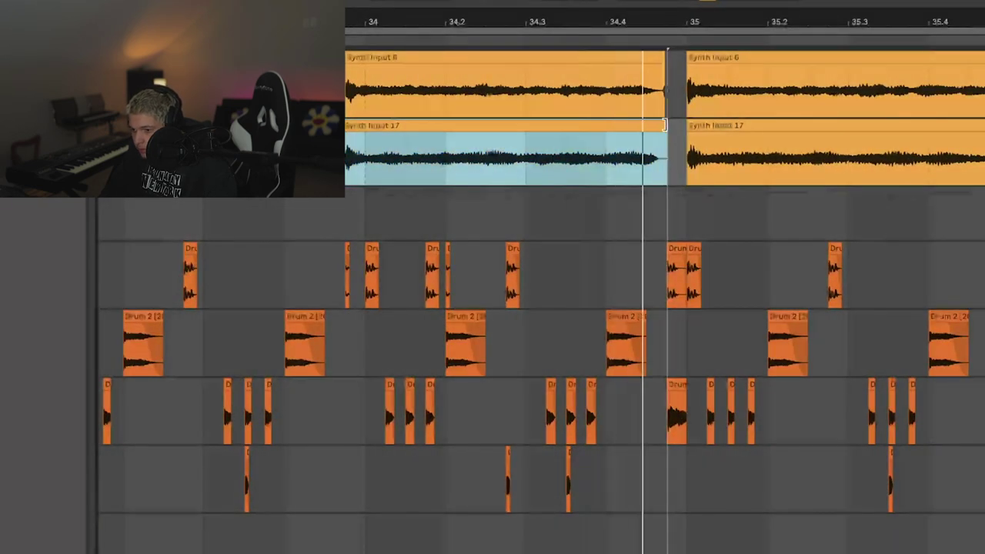
{"action": "left_click", "coordinate": [661, 102]}
{"action": "left_click", "coordinate": [568, 84]}
{"action": "key", "text": "space"}
{"action": "key", "text": "space"}
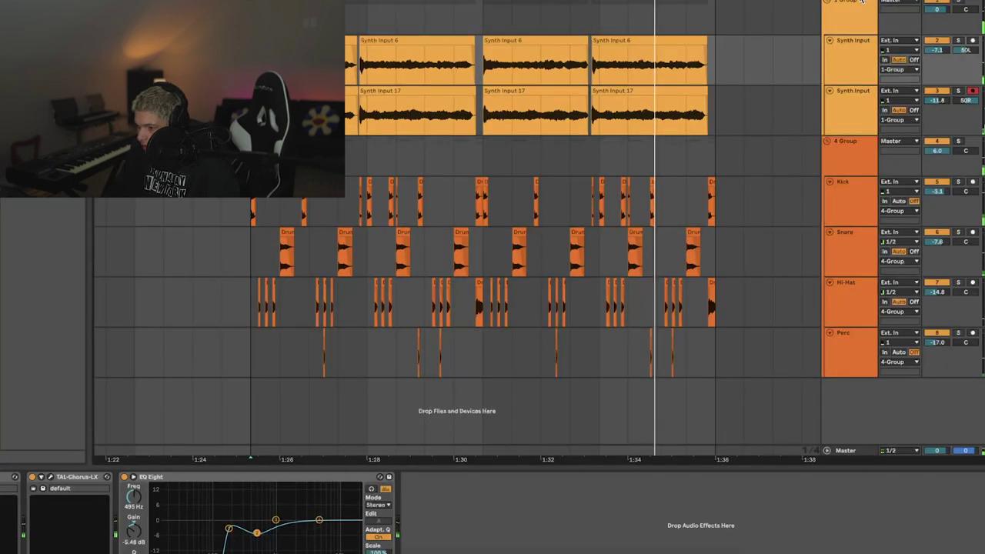
Add the CLA-2A compressor to the synth group and adjust its peak reduction.
{"action": "left_click", "coordinate": [855, 15]}
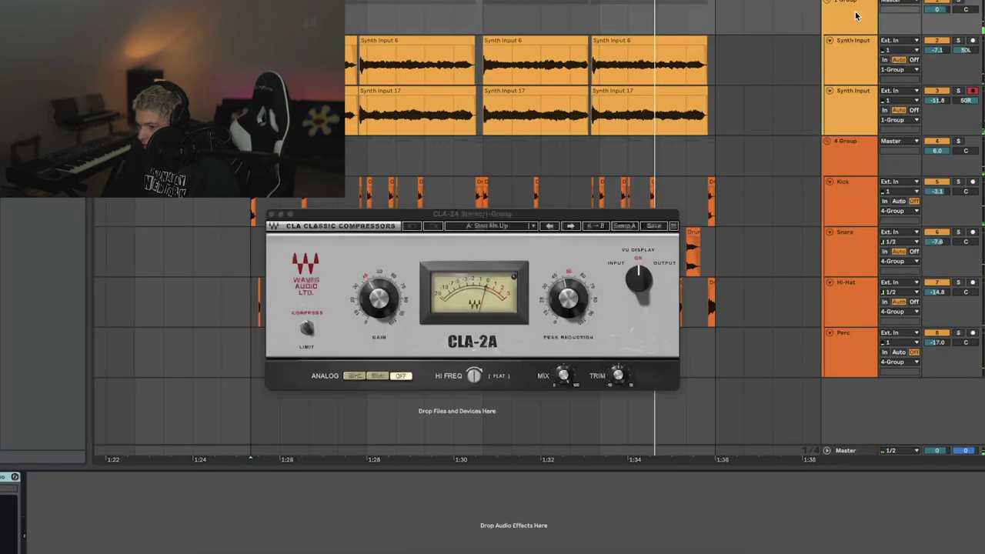
{"action": "left_click", "coordinate": [567, 296]}
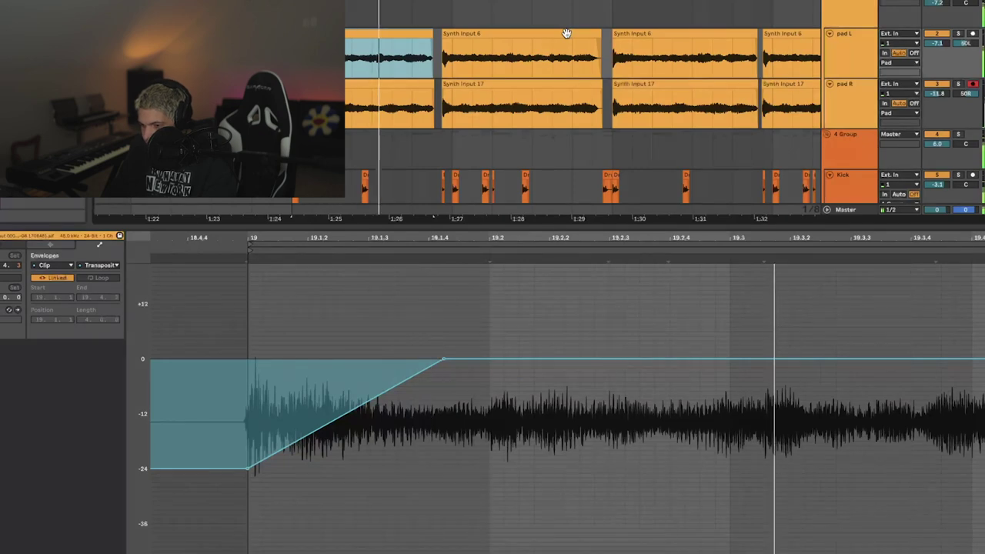
Add breakpoints to the Transposition envelope of the third Synth Input 17 clip and bend its starting pitch downward.
{"action": "scroll", "coordinate": [566, 33], "scroll_direction": "right", "scroll_amount": 2}
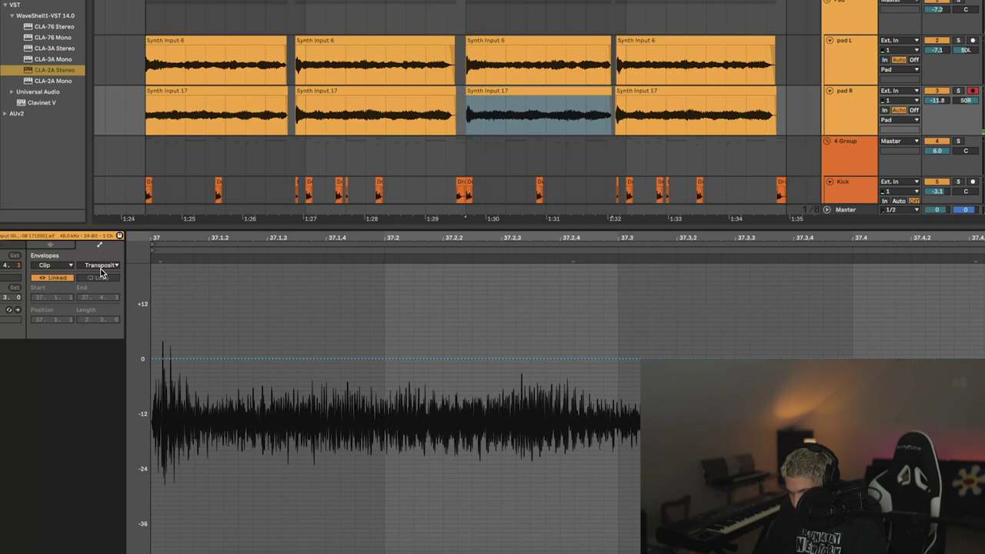
{"action": "left_click", "coordinate": [220, 359]}
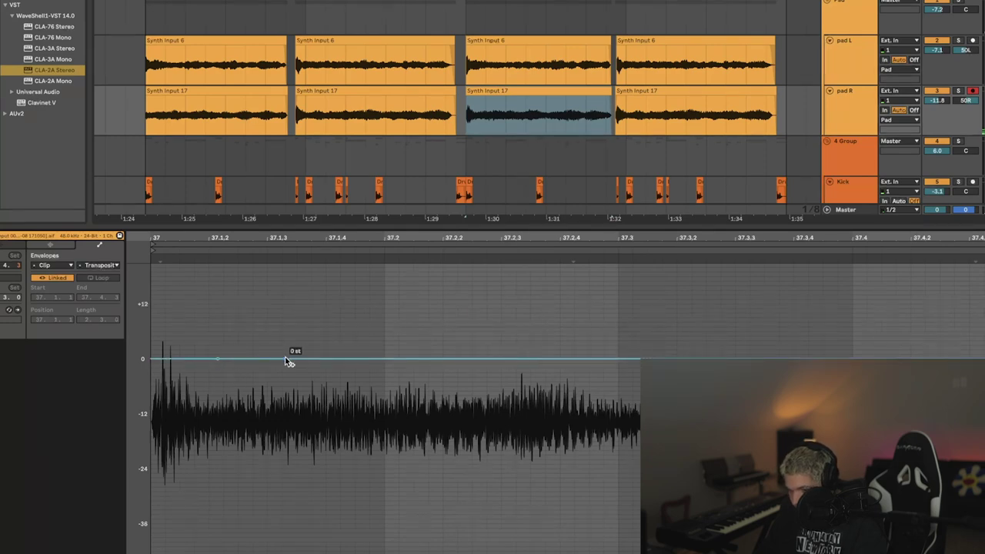
{"action": "left_click_drag", "start_coordinate": [220, 358], "coordinate": [216, 420]}
{"action": "left_click_drag", "start_coordinate": [351, 359], "coordinate": [316, 359]}
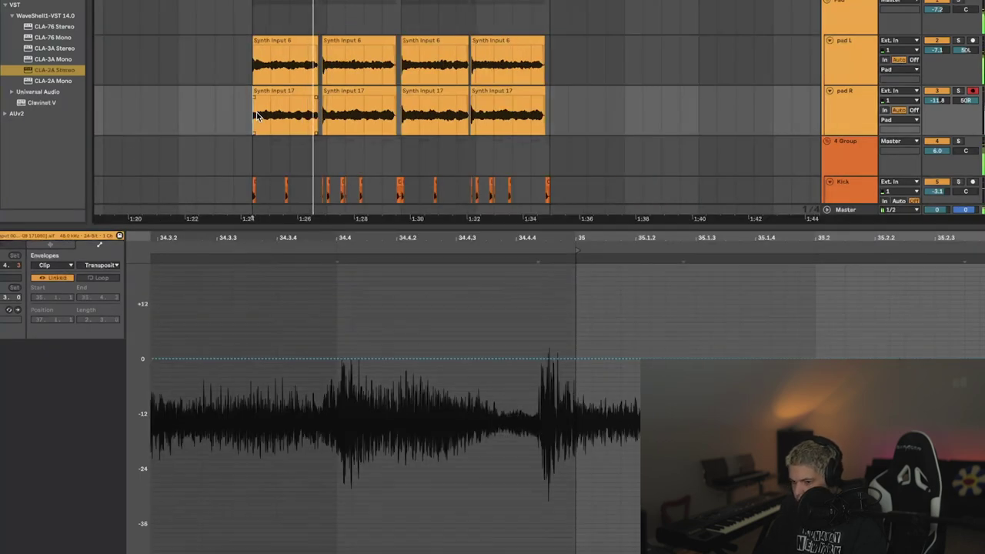
Delete the short kick hit at the start of the second pad chord.
{"action": "scroll", "coordinate": [307, 115], "scroll_direction": "up", "scroll_amount": 3}
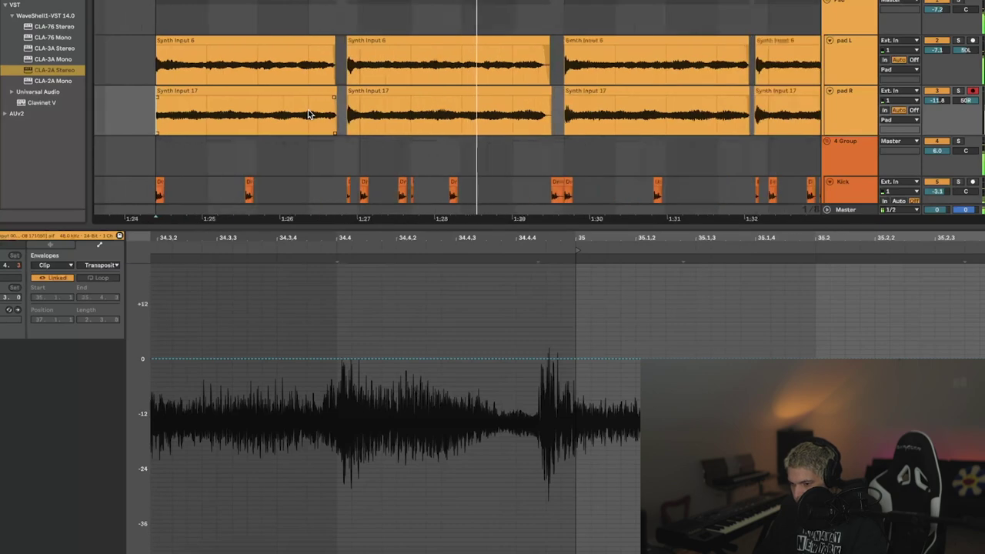
{"action": "scroll", "coordinate": [389, 125], "scroll_direction": "down", "scroll_amount": 3}
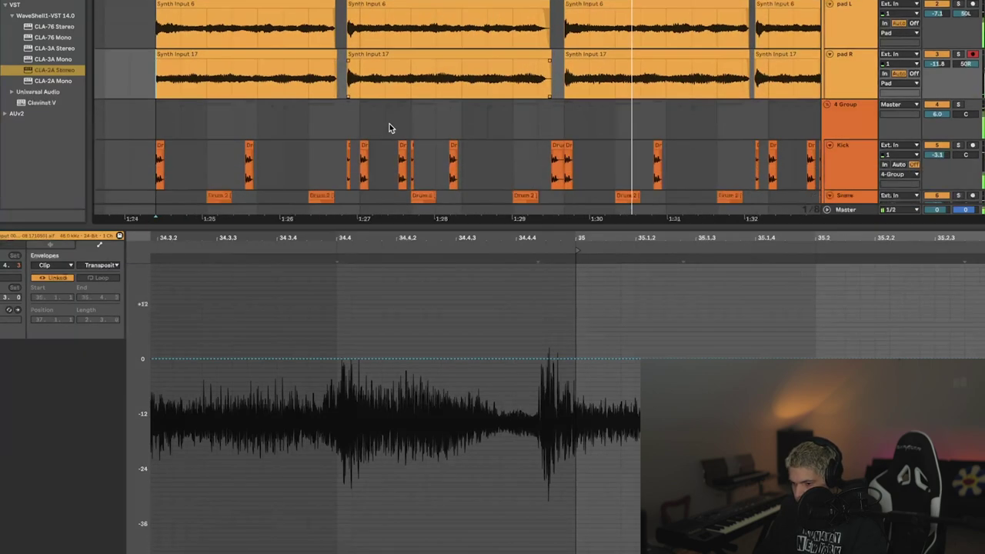
{"action": "left_click", "coordinate": [348, 140]}
{"action": "key", "text": "Delete"}
{"action": "scroll", "coordinate": [716, 134], "scroll_direction": "right", "scroll_amount": 1}
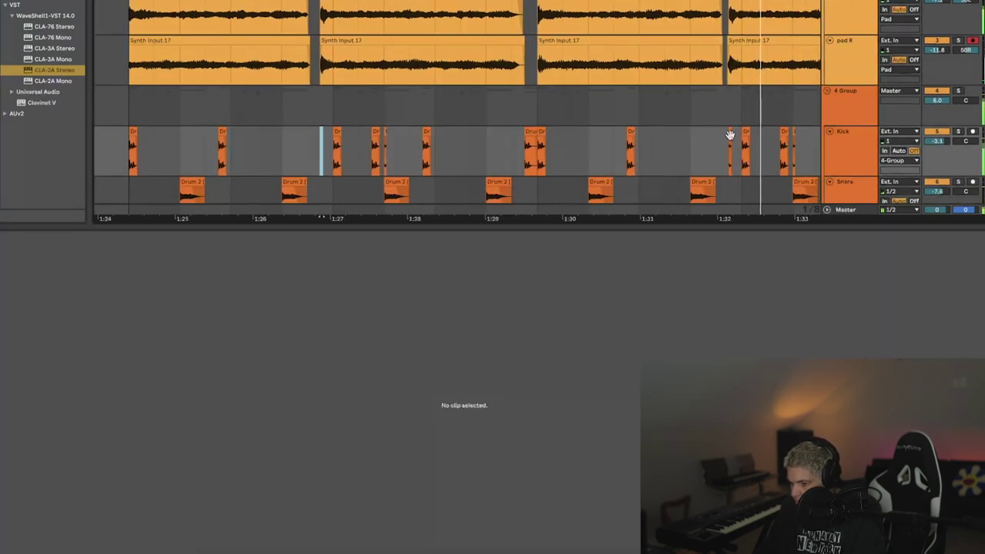
Set the starting transposition of the second Synth Input 17 clip to +5 st and play the pads from bar 33.
{"action": "scroll", "coordinate": [730, 136], "scroll_direction": "down", "scroll_amount": 3}
{"action": "scroll", "coordinate": [730, 135], "scroll_direction": "down", "scroll_amount": 4}
{"action": "scroll", "coordinate": [730, 135], "scroll_direction": "up", "scroll_amount": 2}
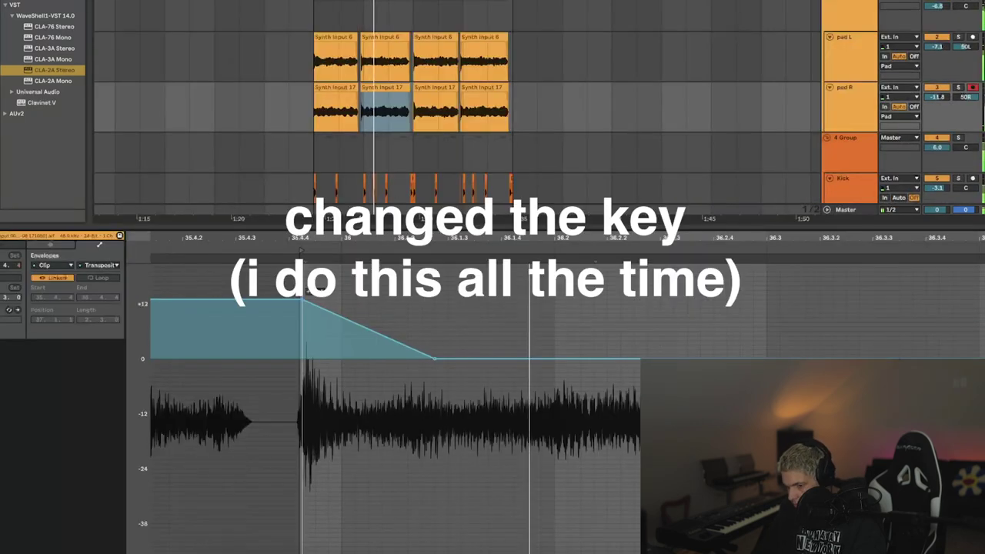
{"action": "left_click_drag", "start_coordinate": [302, 300], "coordinate": [303, 337]}
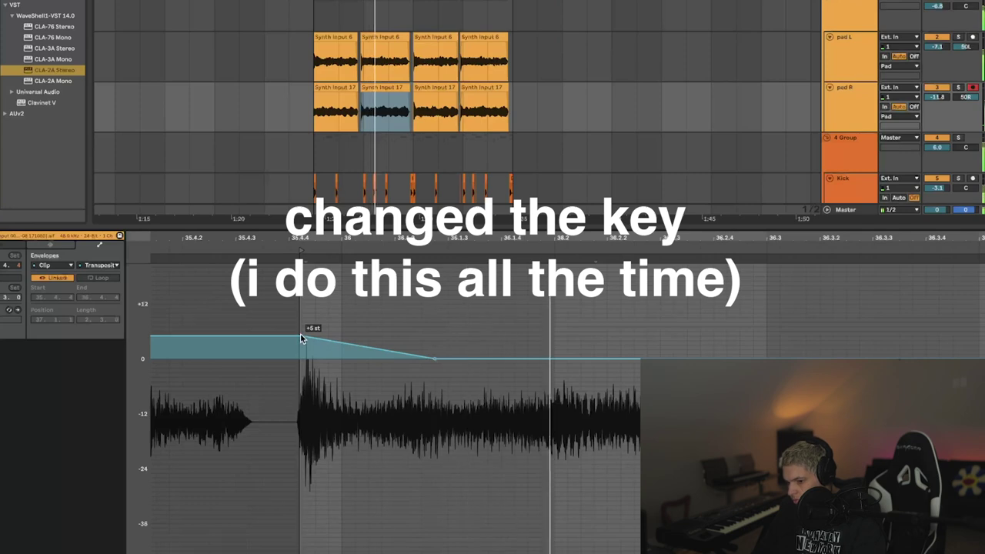
{"action": "left_click", "coordinate": [314, 106]}
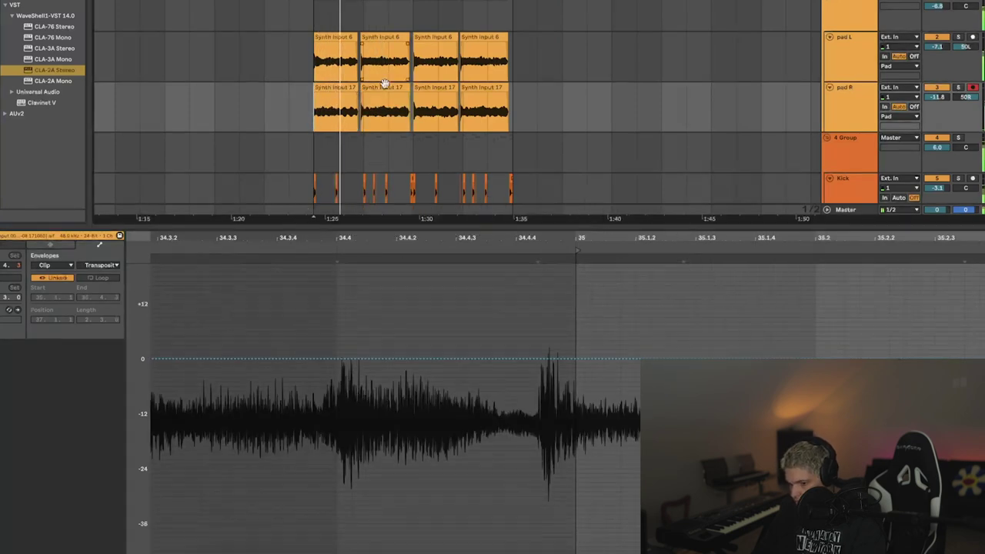
{"action": "left_click", "coordinate": [382, 90]}
{"action": "scroll", "coordinate": [222, 336], "scroll_direction": "left", "scroll_amount": 1}
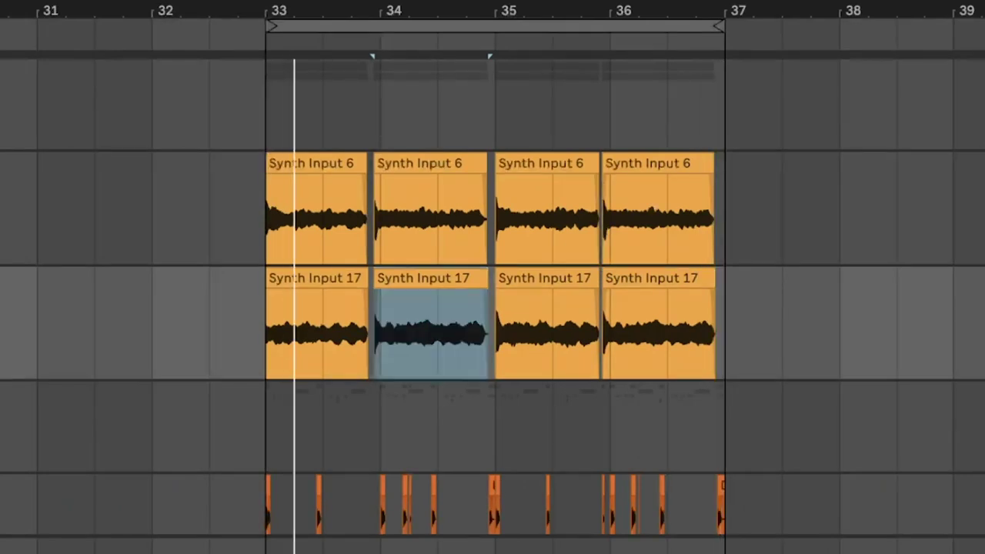
Insert a new audio track below the drum group for recording the next part.
{"action": "scroll", "coordinate": [493, 308], "scroll_direction": "down", "scroll_amount": 5}
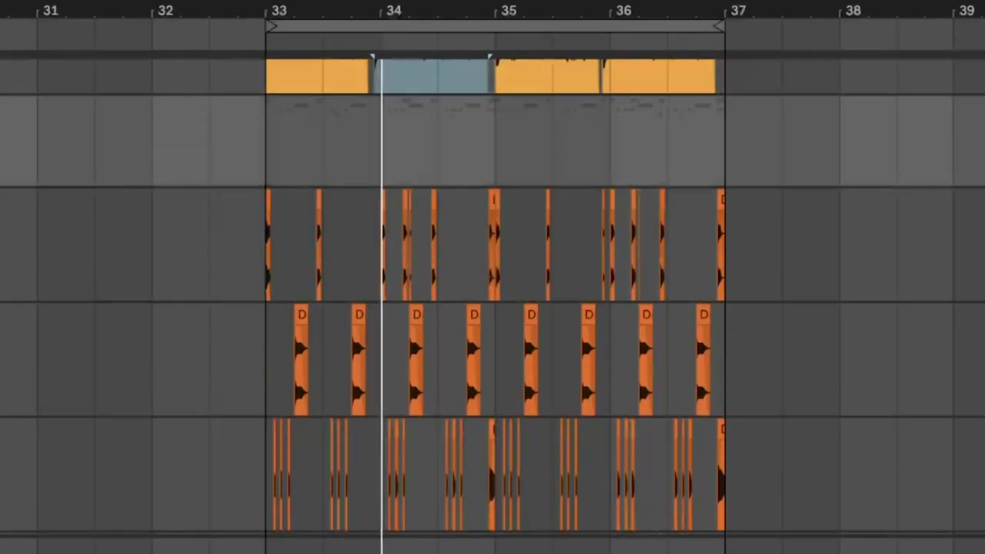
{"action": "scroll", "coordinate": [492, 308], "scroll_direction": "up", "scroll_amount": 5}
{"action": "key", "text": "ctrl+t"}
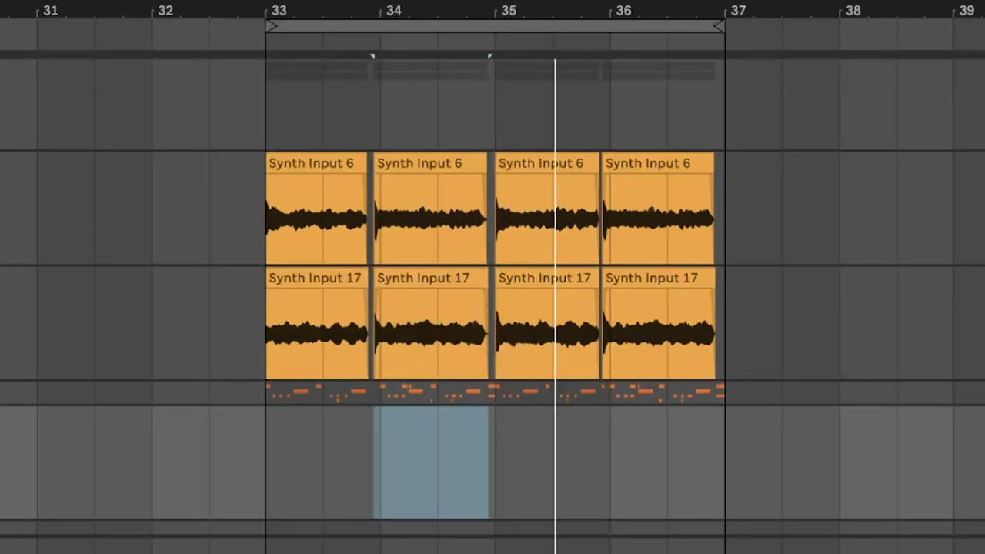
{"action": "left_click", "coordinate": [977, 208]}
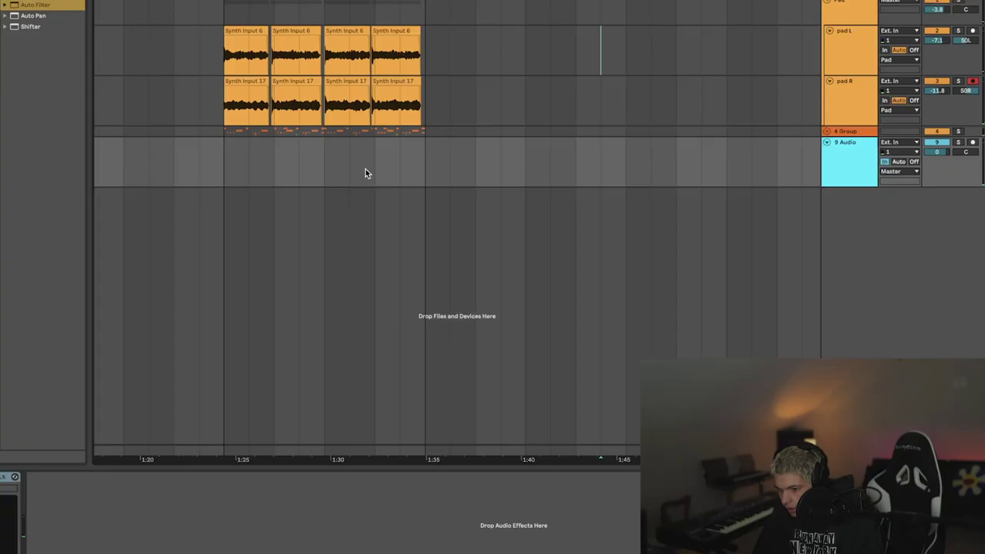
{"action": "scroll", "coordinate": [365, 168], "scroll_direction": "left", "scroll_amount": 2}
{"action": "left_click", "coordinate": [262, 141]}
{"action": "left_click", "coordinate": [287, 147]}
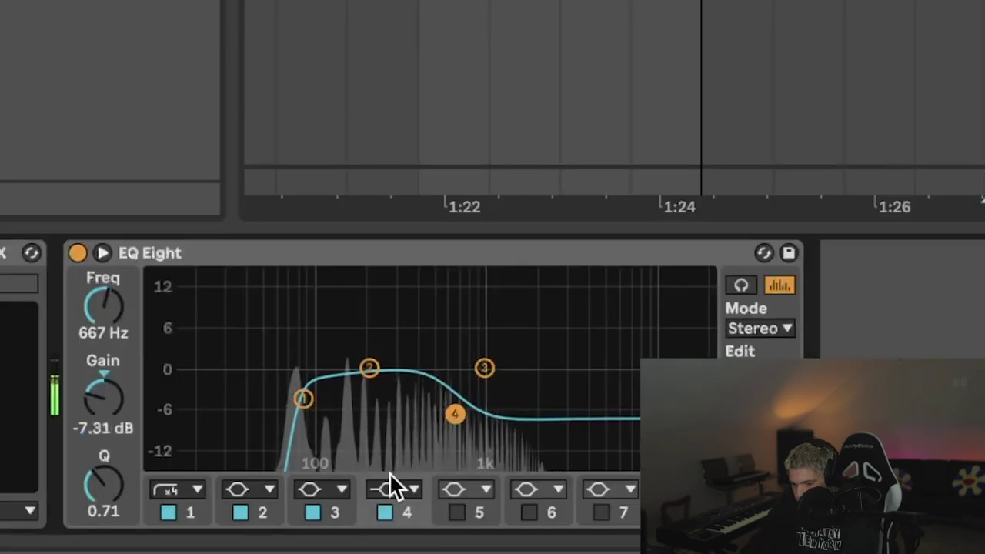
Change EQ Eight band 4 to a high-cut filter and move it to 1.47 kHz.
{"action": "left_click", "coordinate": [389, 485]}
{"action": "left_click", "coordinate": [396, 461]}
{"action": "left_click_drag", "start_coordinate": [462, 392], "coordinate": [511, 389]}
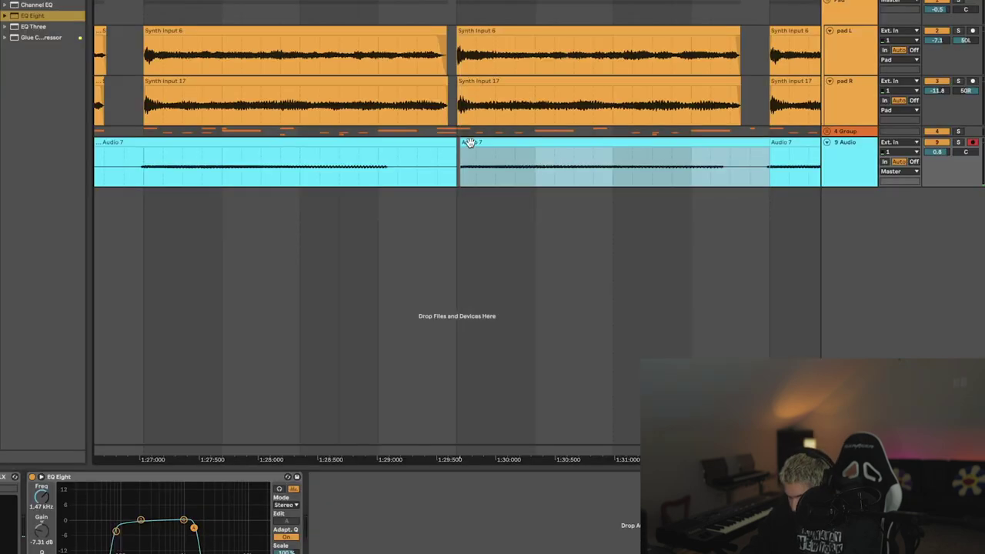
Shift the third Audio 7 bass clip slightly earlier and shorten its end before the last Audio 7 clip.
{"action": "left_click_drag", "start_coordinate": [470, 143], "coordinate": [451, 143]}
{"action": "left_click", "coordinate": [460, 143]}
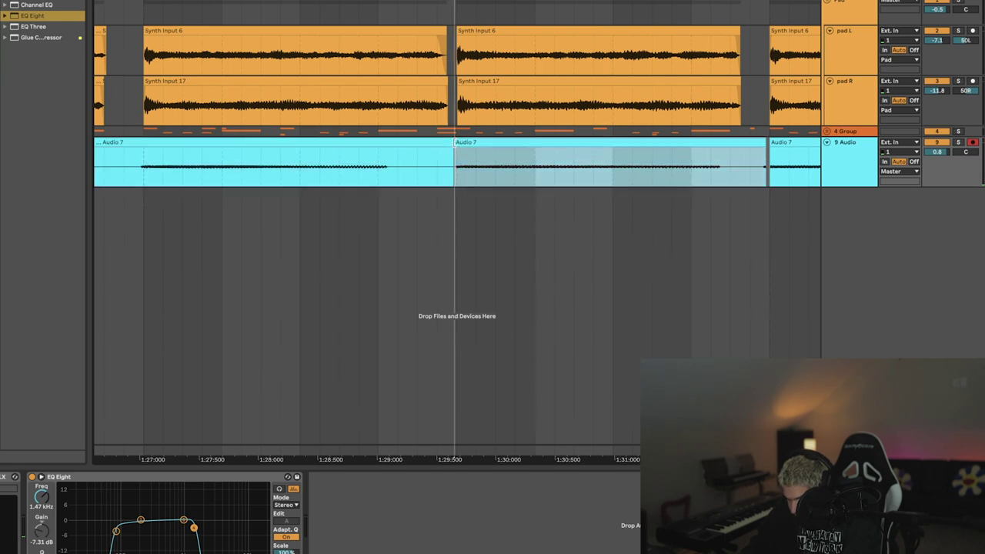
{"action": "scroll", "coordinate": [530, 168], "scroll_direction": "right", "scroll_amount": 6}
{"action": "left_click_drag", "start_coordinate": [332, 142], "coordinate": [317, 142]}
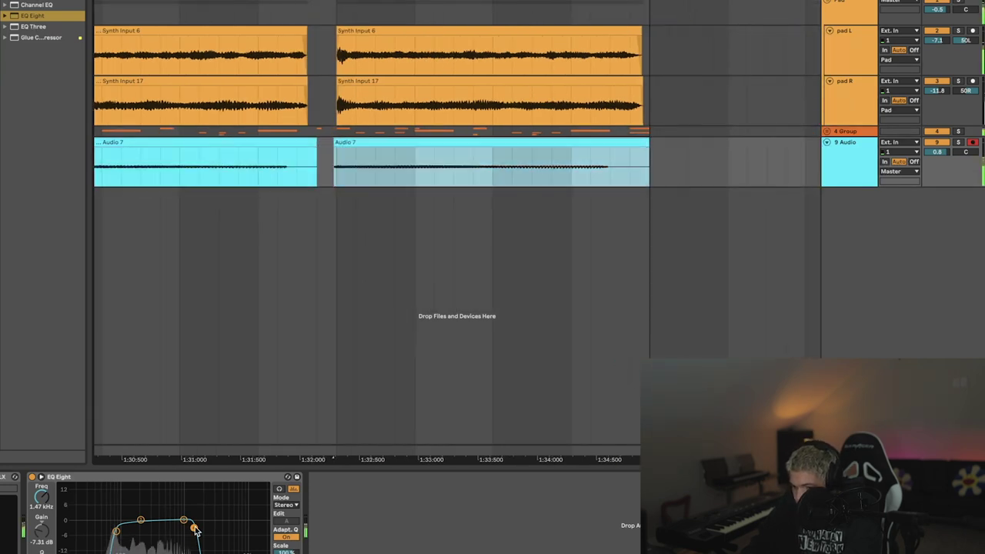
Raise the EQ Eight high cut to 2.02 kHz and nudge the Audio 7 note under the second pad chord slightly earlier.
{"action": "left_click_drag", "start_coordinate": [195, 529], "coordinate": [199, 532]}
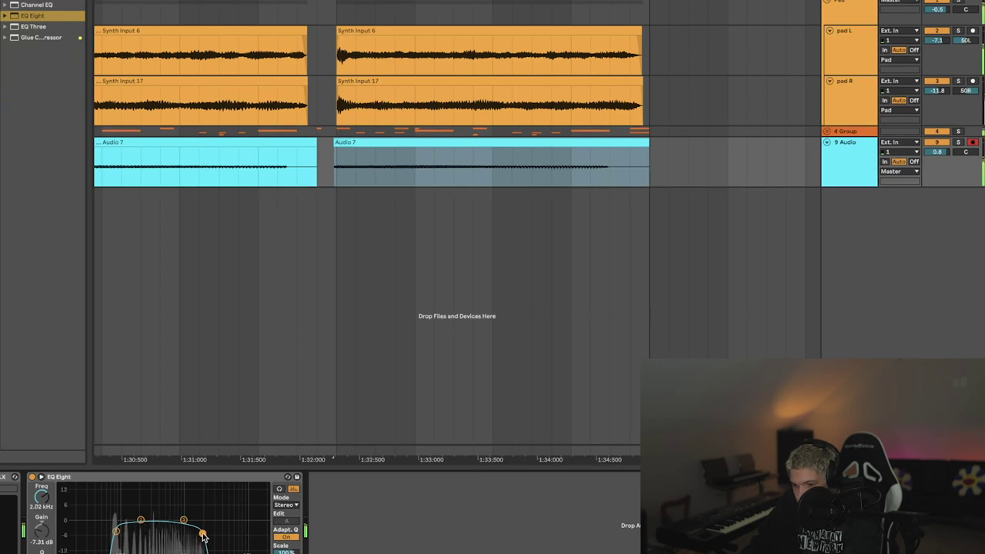
{"action": "scroll", "coordinate": [351, 244], "scroll_direction": "left", "scroll_amount": 8}
{"action": "left_click_drag", "start_coordinate": [308, 185], "coordinate": [615, 176]}
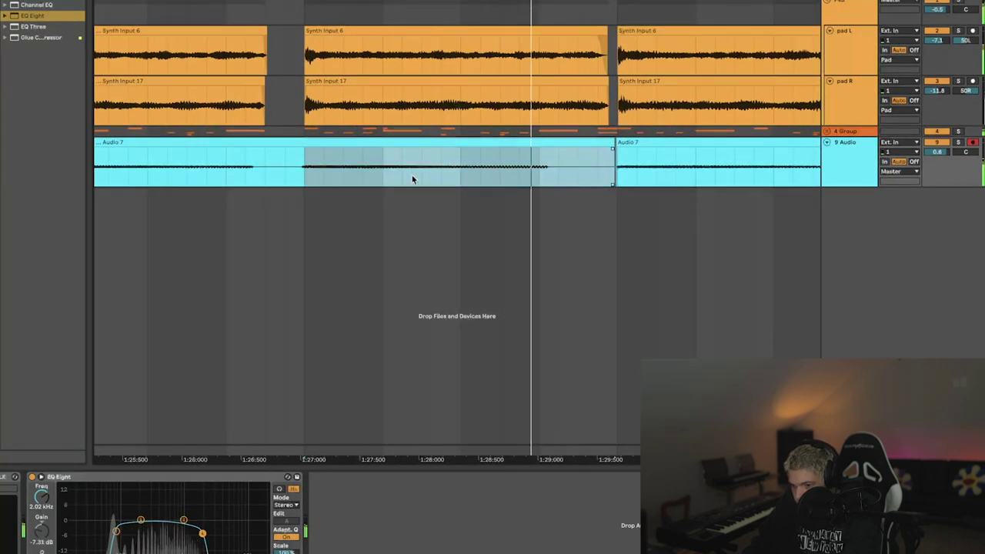
{"action": "left_click_drag", "start_coordinate": [306, 142], "coordinate": [301, 142]}
{"action": "left_click", "coordinate": [330, 147]}
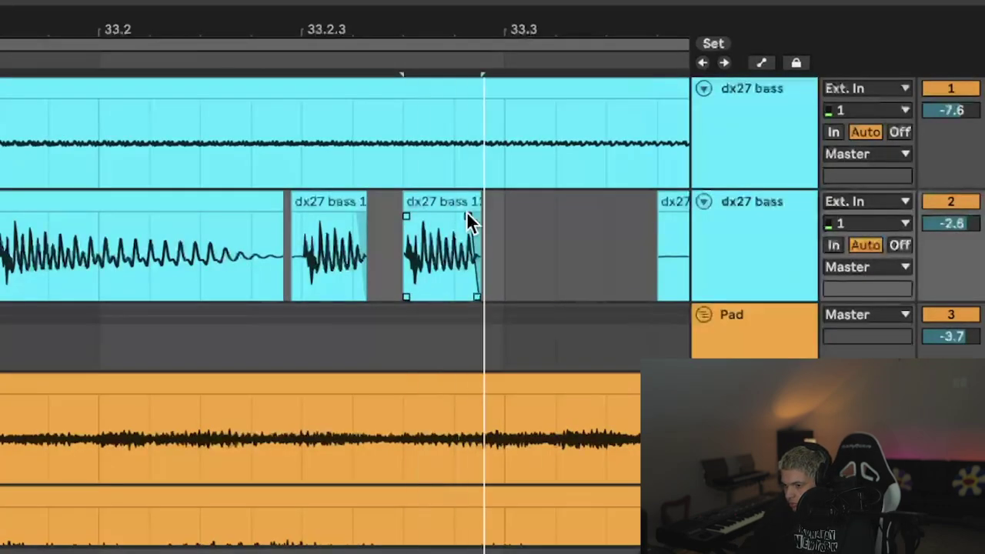
Trim the start of the dx27 bass 12 clip just before 33.1.4 so it begins closer to its note.
{"action": "scroll", "coordinate": [469, 220], "scroll_direction": "down", "scroll_amount": 5}
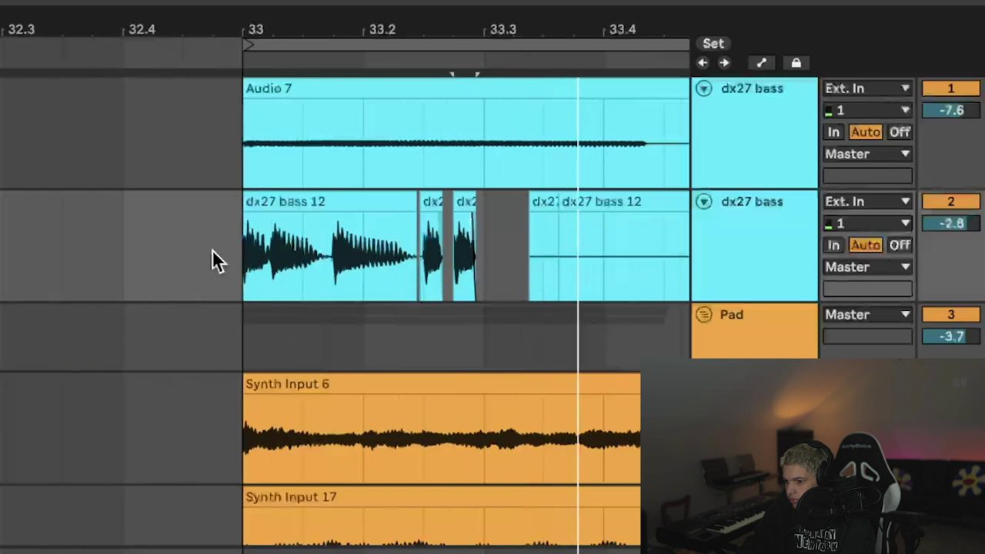
{"action": "left_click", "coordinate": [605, 199]}
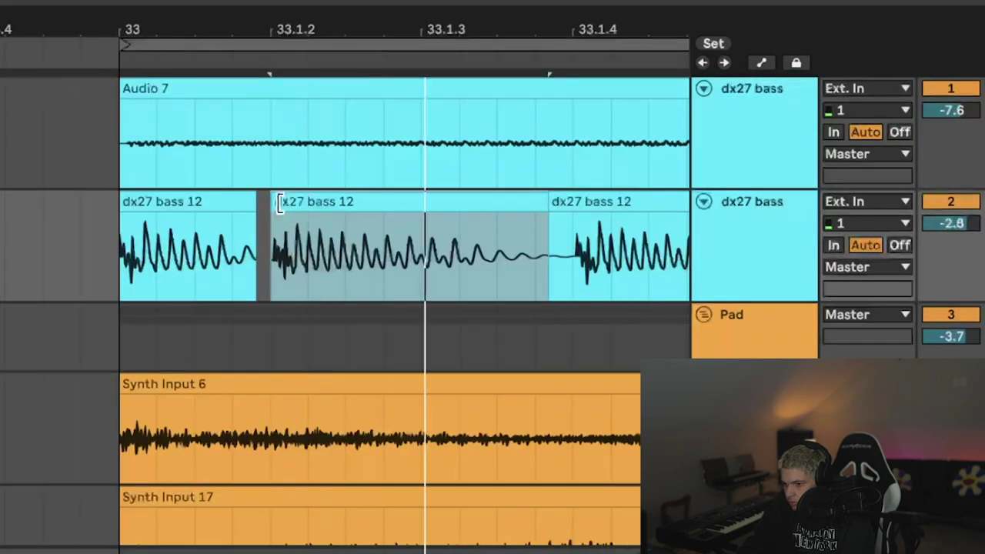
{"action": "left_click", "coordinate": [204, 193]}
{"action": "scroll", "coordinate": [424, 182], "scroll_direction": "right", "scroll_amount": 5}
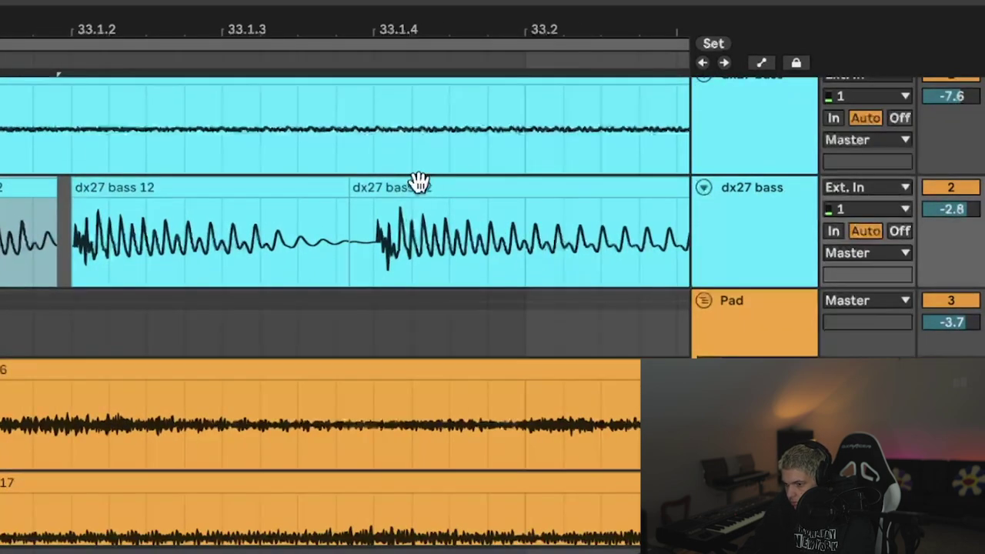
{"action": "left_click_drag", "start_coordinate": [354, 189], "coordinate": [371, 188]}
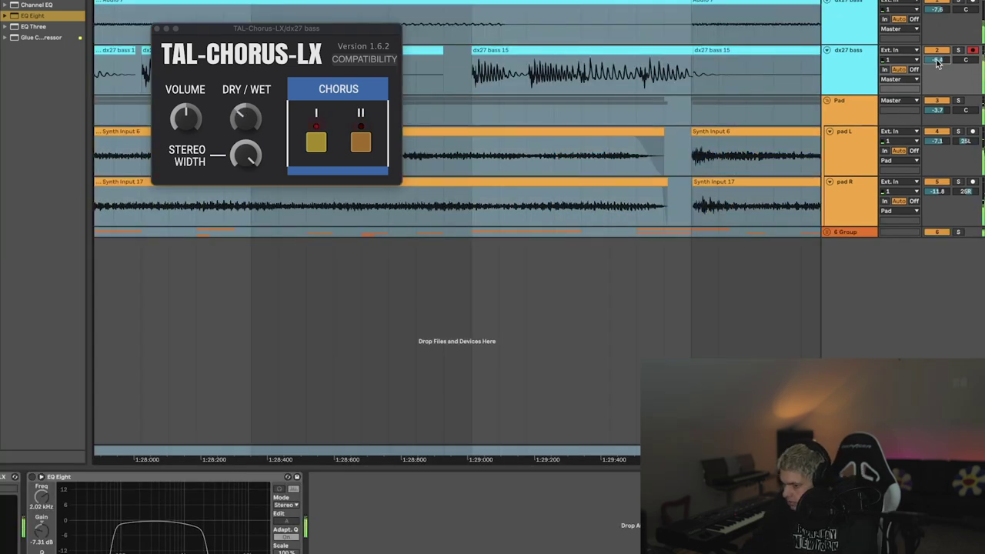
Clear the clips and effects from the duplicated dx27 bass track and arm it for recording.
{"action": "key", "text": "super+a"}
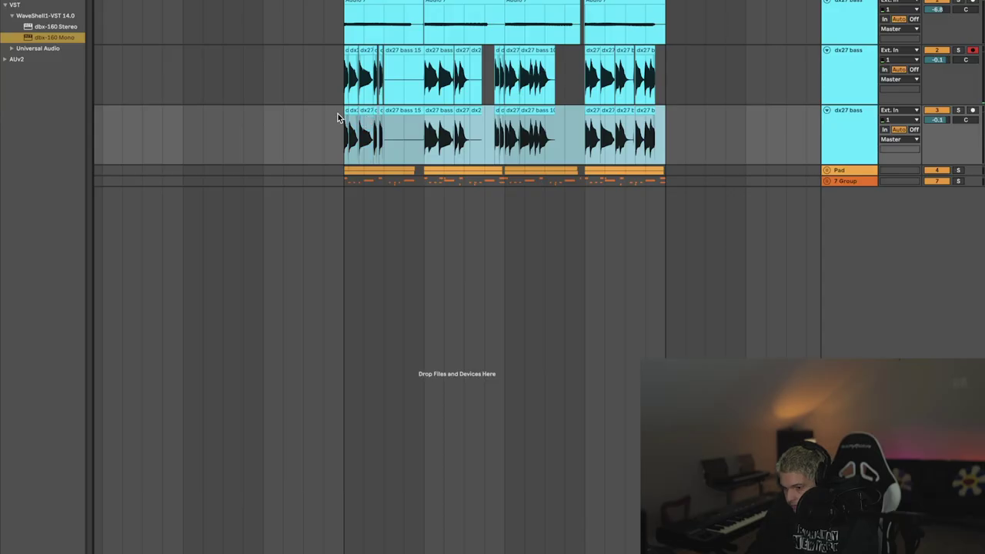
{"action": "key", "text": "Delete"}
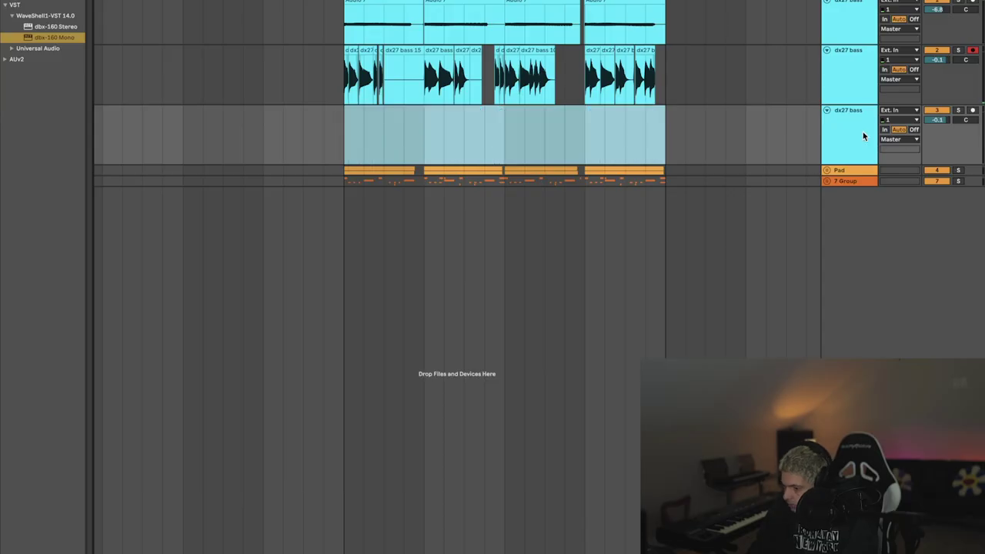
{"action": "double_click", "coordinate": [860, 143]}
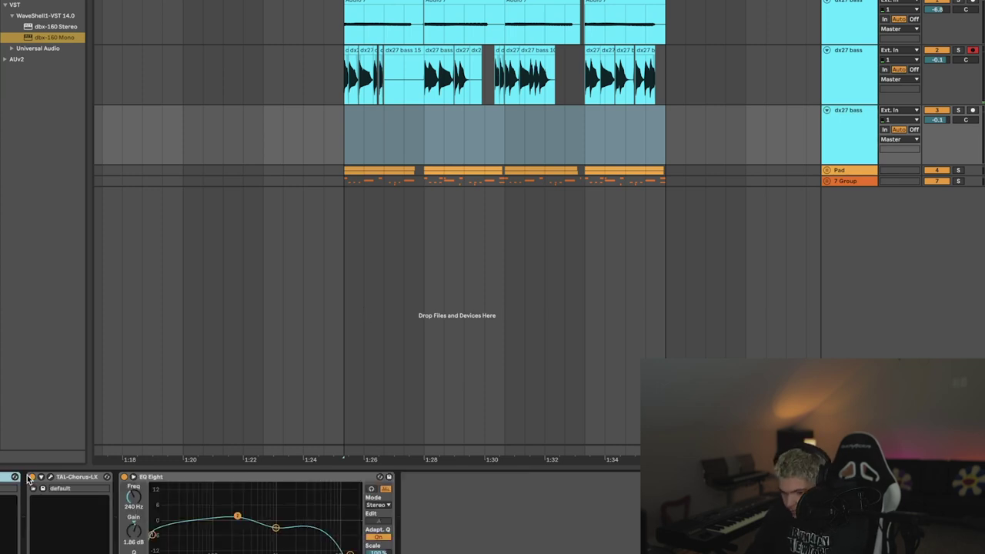
{"action": "left_click", "coordinate": [818, 117]}
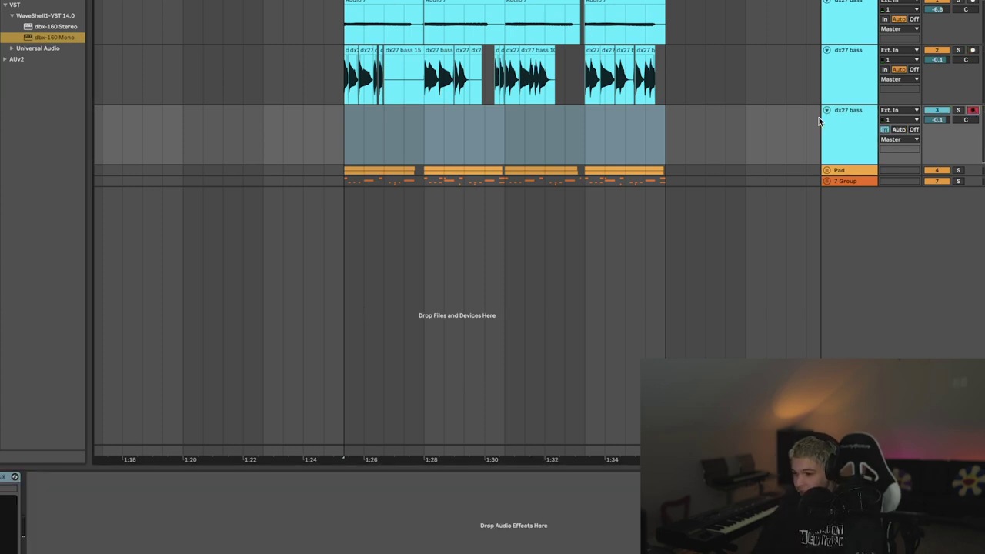
Select the four-bar loop region and start recording onto the empty dx27 bass track.
{"action": "scroll", "coordinate": [442, 44], "scroll_direction": "right", "scroll_amount": 1}
{"action": "left_click", "coordinate": [412, 2]}
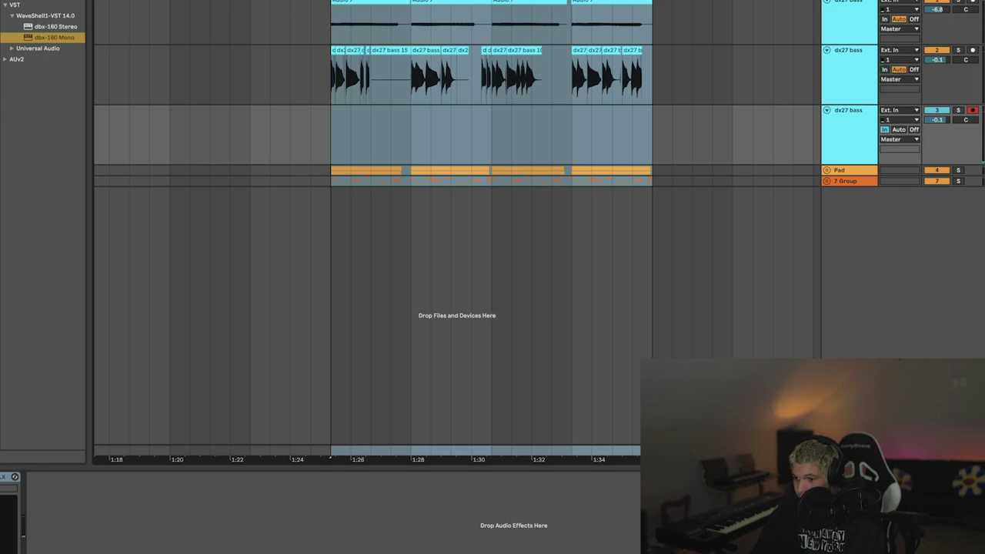
{"action": "key", "text": "F9"}
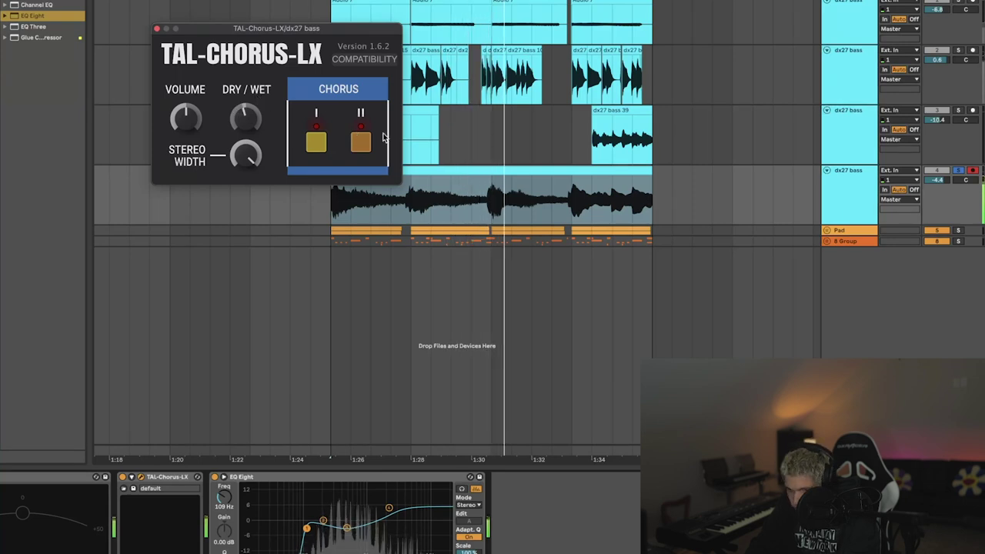
Unsolo the fourth dx27 bass track and switch off Chorus II in TAL-Chorus-LX.
{"action": "left_click", "coordinate": [957, 171]}
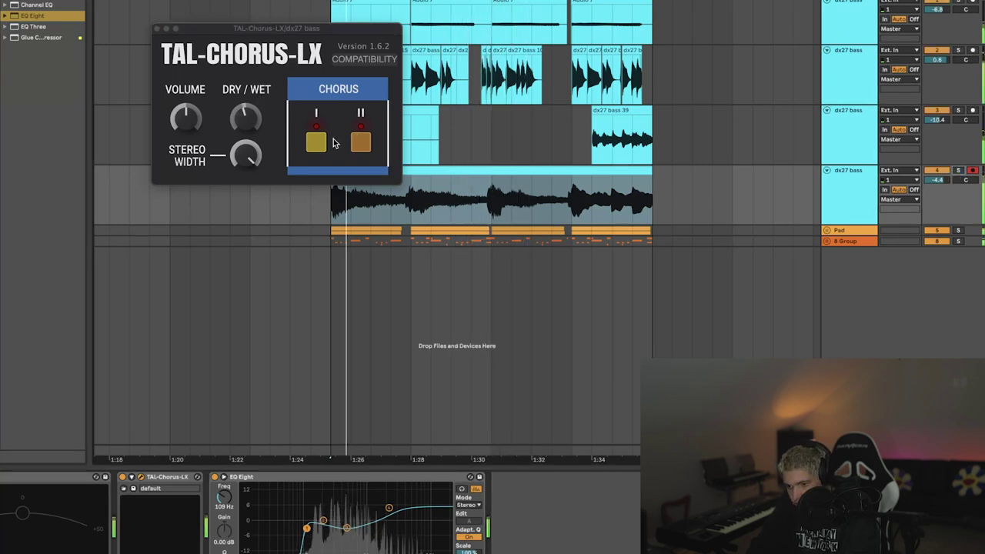
{"action": "left_click", "coordinate": [356, 146]}
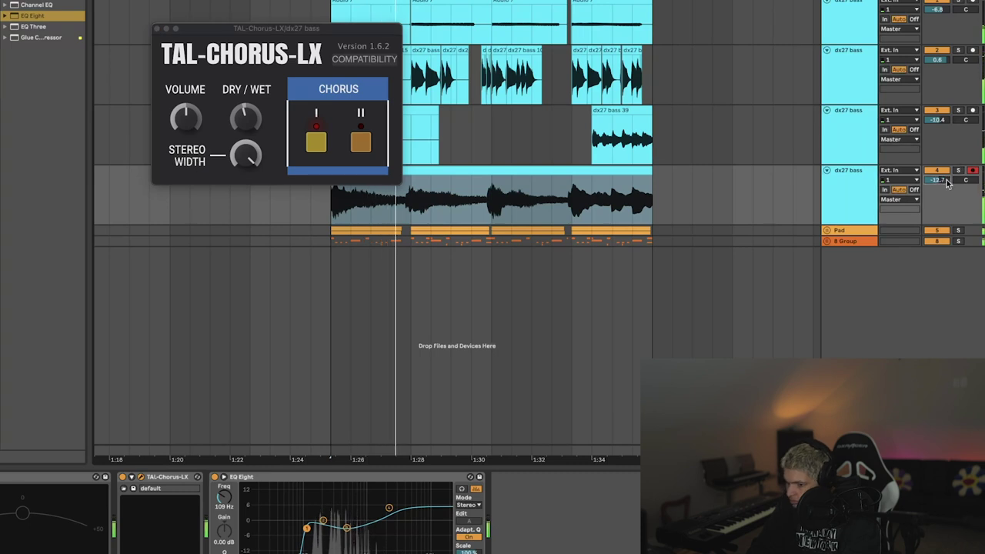
Set the EQ Eight mid dip to -1.38 dB at 484 Hz and the fourth dx27 bass track's volume to -13.7 dB.
{"action": "left_click_drag", "start_coordinate": [307, 529], "coordinate": [346, 523]}
{"action": "left_click_drag", "start_coordinate": [943, 182], "coordinate": [944, 176]}
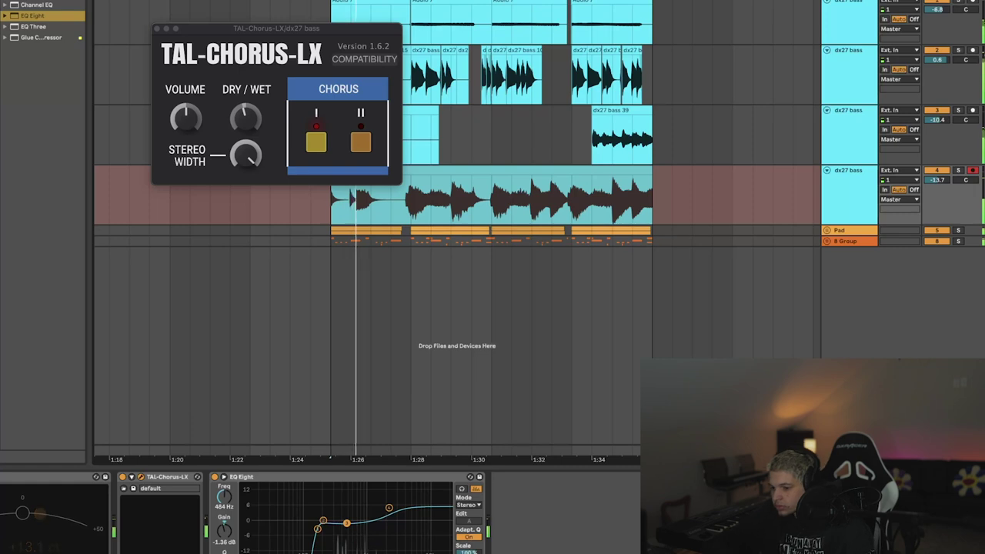
Stop the recording and extend the second dx27 bass 64 clip to the start of the fourth pad chord.
{"action": "left_click", "coordinate": [945, 210]}
{"action": "key", "text": "space"}
{"action": "left_click", "coordinate": [618, 144]}
{"action": "left_click", "coordinate": [595, 209]}
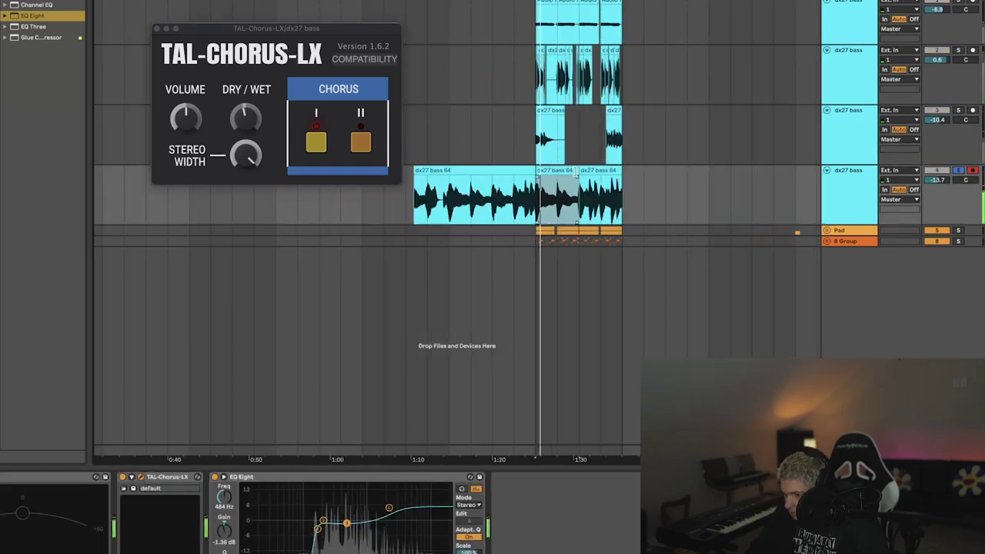
{"action": "left_click_drag", "start_coordinate": [579, 172], "coordinate": [605, 172]}
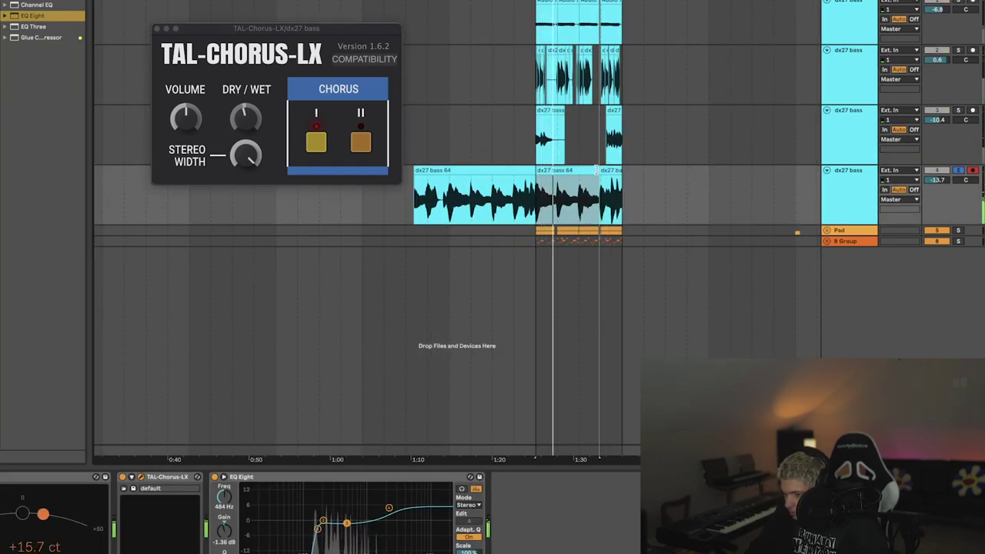
Delete the part of the fourth dx27 bass track's recording that lies before the loop start.
{"action": "scroll", "coordinate": [543, 212], "scroll_direction": "up", "scroll_amount": 5}
{"action": "left_click", "coordinate": [469, 172]}
{"action": "key", "text": "Delete"}
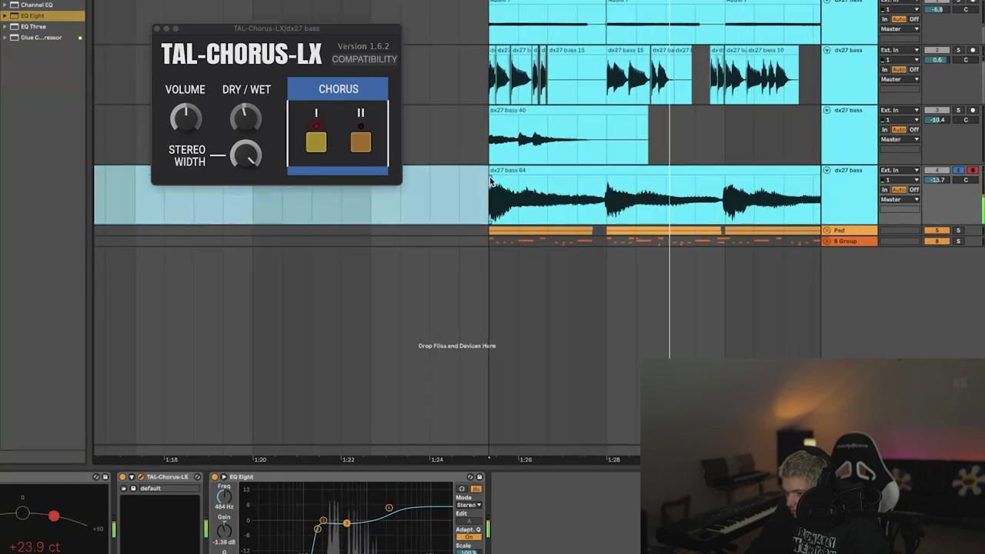
{"action": "left_click_drag", "start_coordinate": [491, 179], "coordinate": [495, 180]}
{"action": "scroll", "coordinate": [497, 183], "scroll_direction": "right", "scroll_amount": 4}
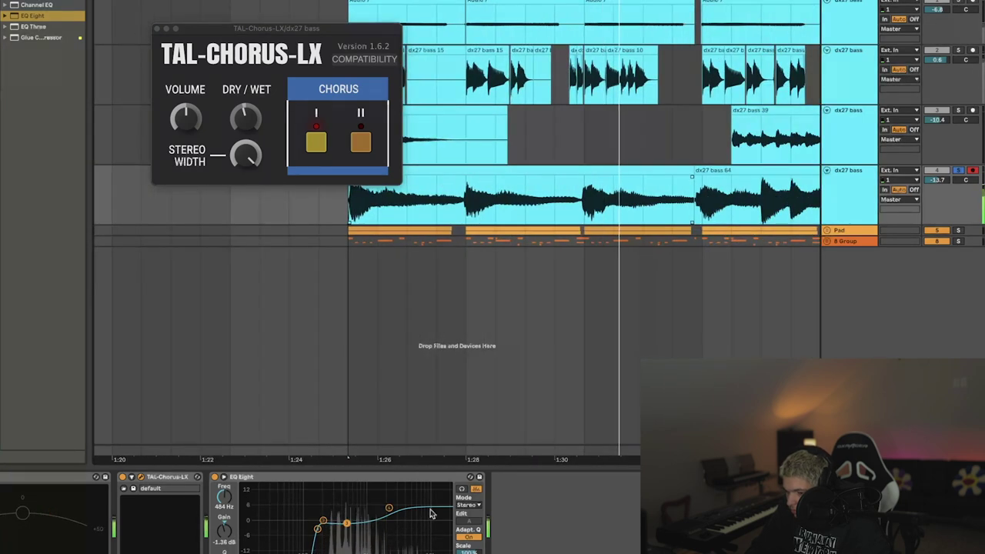
Set EQ Eight's high shelf to -0.12 dB at 2.45 kHz and its mid dip to -5.08 dB at 1.19 kHz.
{"action": "left_click_drag", "start_coordinate": [389, 509], "coordinate": [390, 522]}
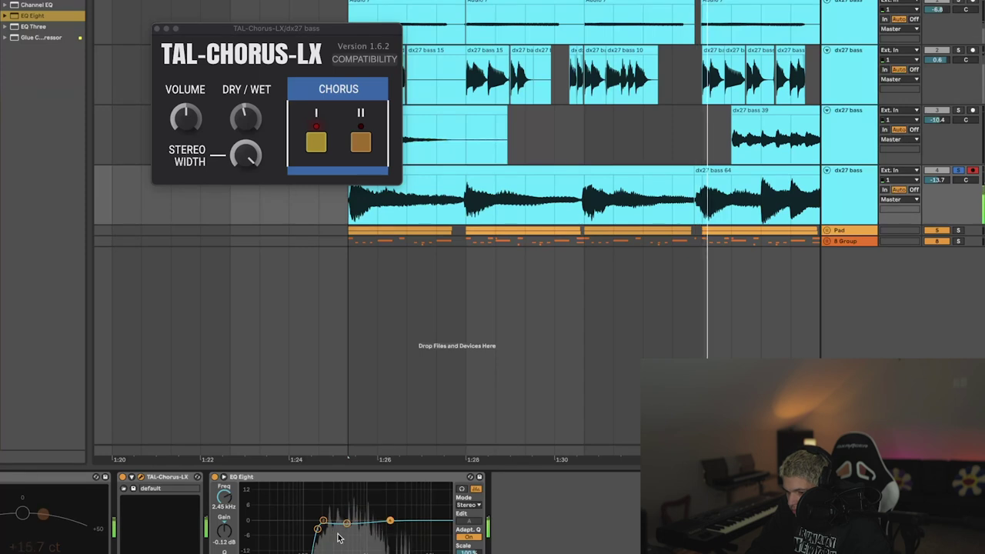
{"action": "left_click_drag", "start_coordinate": [370, 486], "coordinate": [370, 538]}
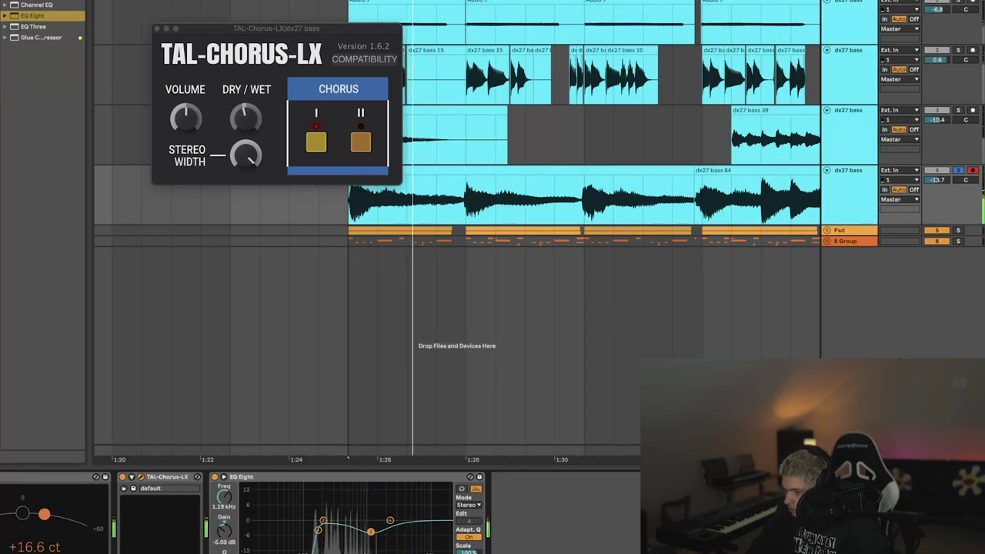
{"action": "key", "text": "space"}
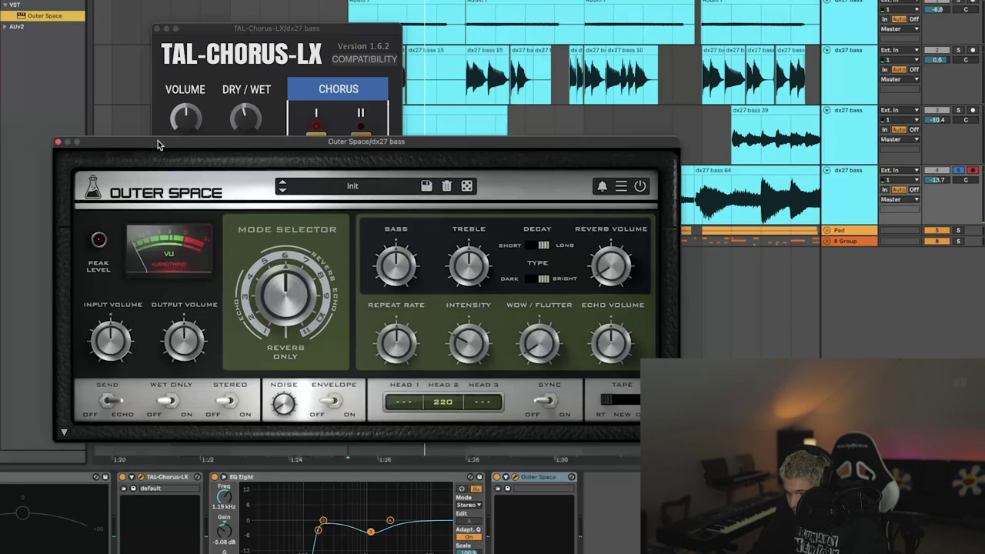
Raise the reverb volume and turn down the echo volume in the Outer Space effect on the dx27 bass track.
{"action": "left_click_drag", "start_coordinate": [158, 141], "coordinate": [329, 100]}
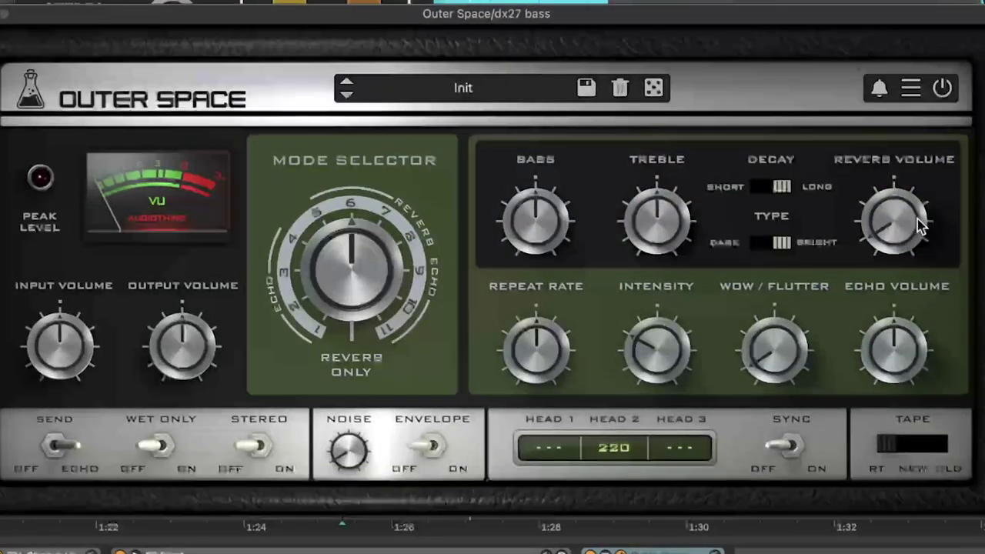
{"action": "scroll", "coordinate": [890, 214], "scroll_direction": "up", "scroll_amount": 3}
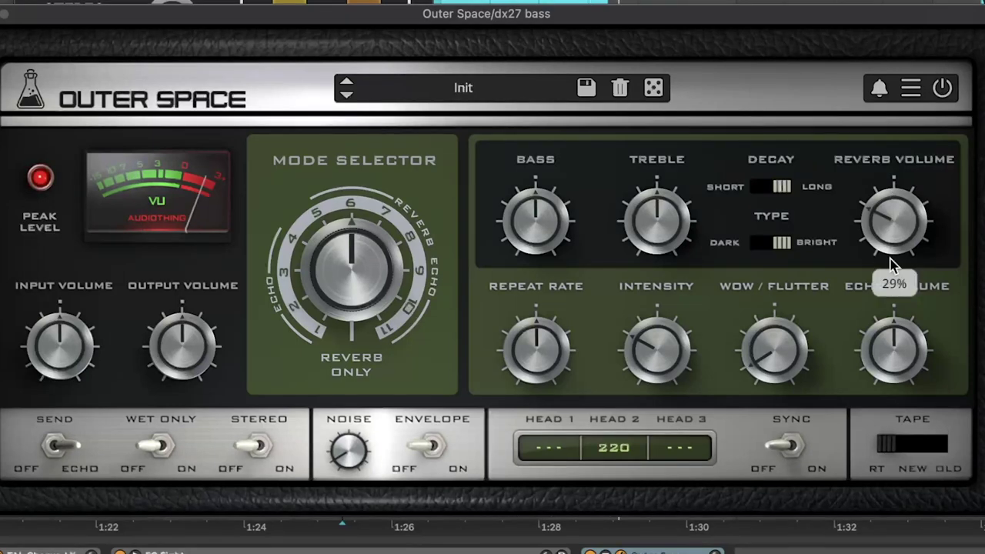
{"action": "left_click_drag", "start_coordinate": [885, 332], "coordinate": [842, 387]}
{"action": "left_click_drag", "start_coordinate": [890, 230], "coordinate": [893, 202]}
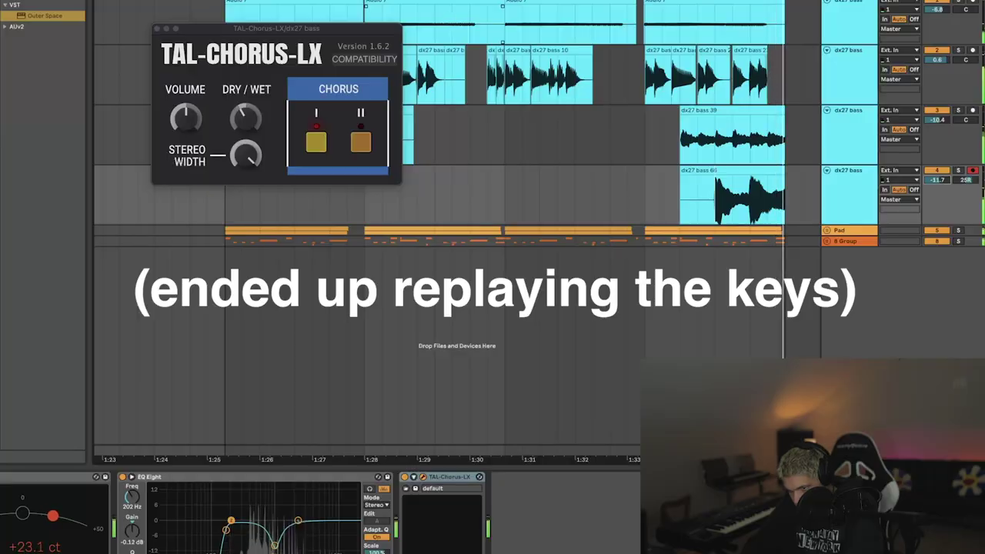
Set the loop to the last two pad chords and restart playback.
{"action": "left_click_drag", "start_coordinate": [785, 1], "coordinate": [505, 1]}
{"action": "key", "text": "space"}
{"action": "key", "text": "space"}
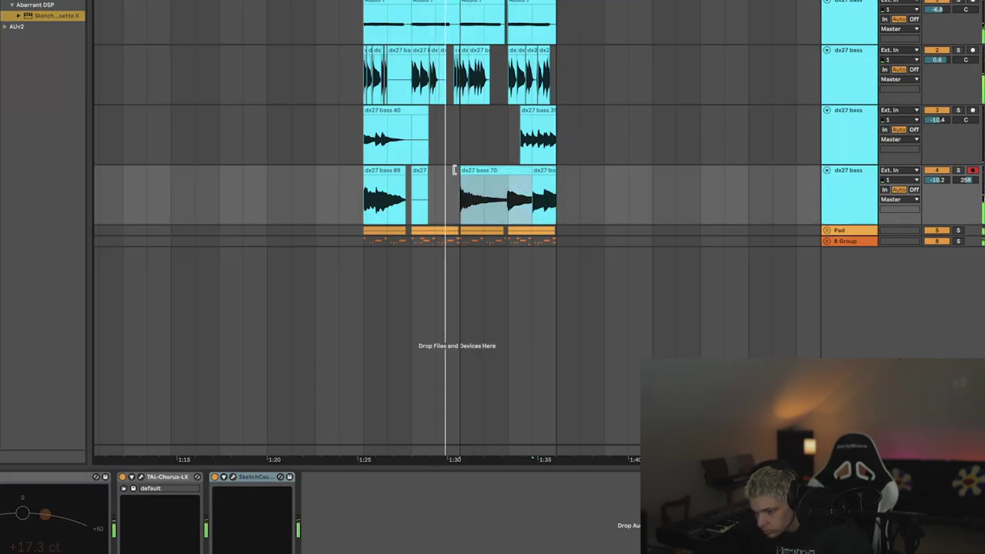
Extend the start of the dx27 bass 70 clip slightly earlier and widen the loop back to all four pad chords.
{"action": "left_click_drag", "start_coordinate": [454, 170], "coordinate": [451, 170]}
{"action": "left_click", "coordinate": [468, 1]}
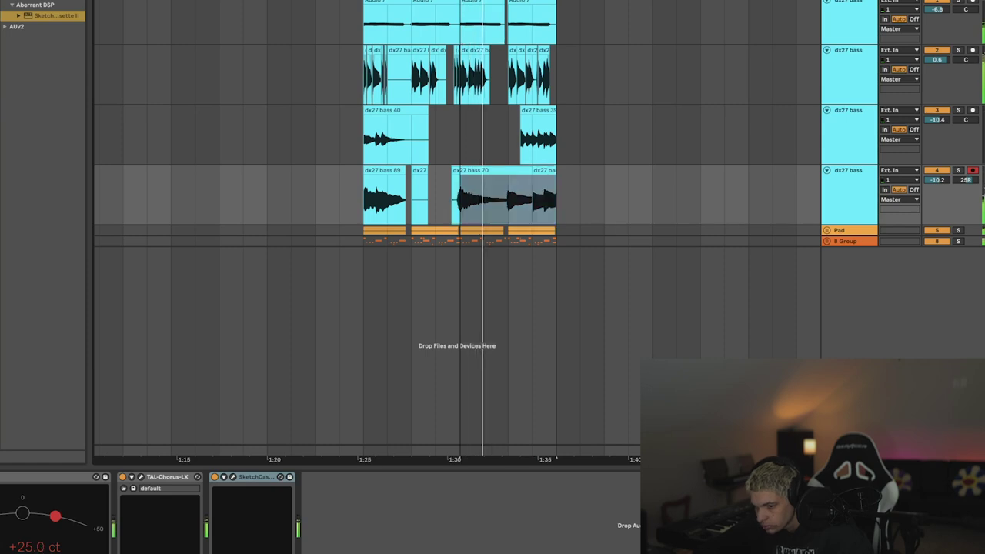
{"action": "left_click_drag", "start_coordinate": [460, 1], "coordinate": [364, 2]}
Delete the short clip under the second pad chord and an unwanted section of the fourth dx27 bass track's later recording.
{"action": "left_click", "coordinate": [421, 171]}
{"action": "key", "text": "Delete"}
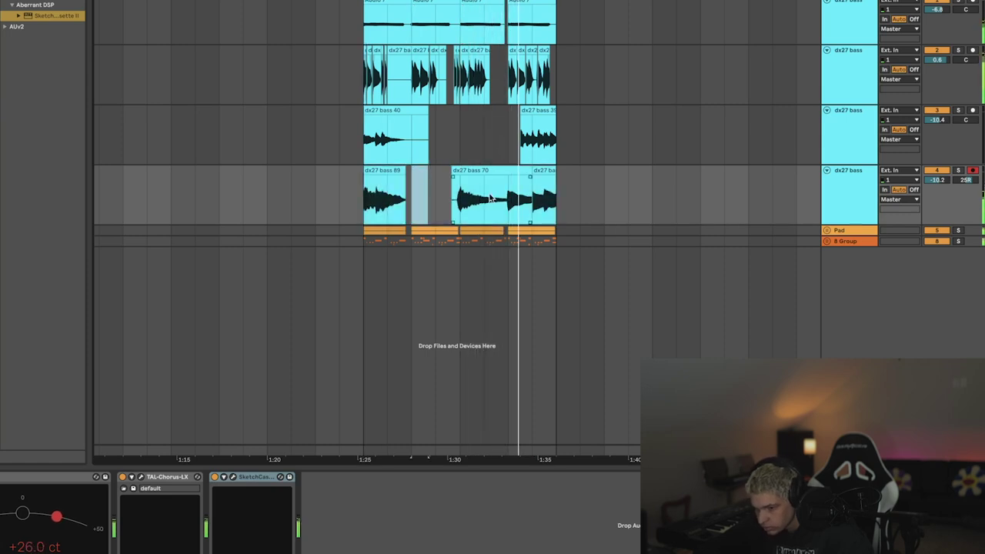
{"action": "scroll", "coordinate": [485, 199], "scroll_direction": "up", "scroll_amount": 5}
{"action": "left_click_drag", "start_coordinate": [568, 212], "coordinate": [546, 208]}
{"action": "key", "text": "Delete"}
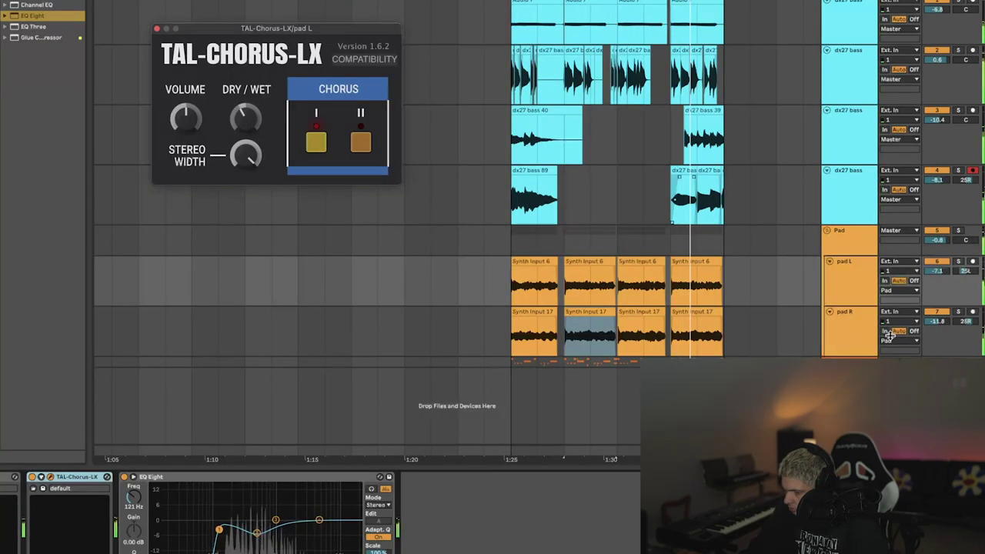
Select the pad R track and close its TAL-Chorus-LX window.
{"action": "left_click", "coordinate": [889, 335]}
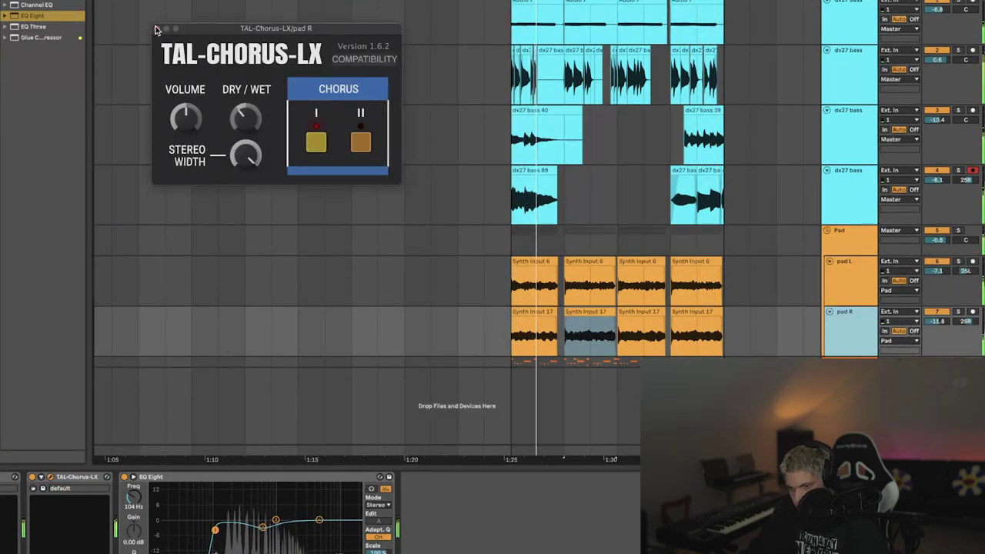
{"action": "left_click", "coordinate": [156, 29]}
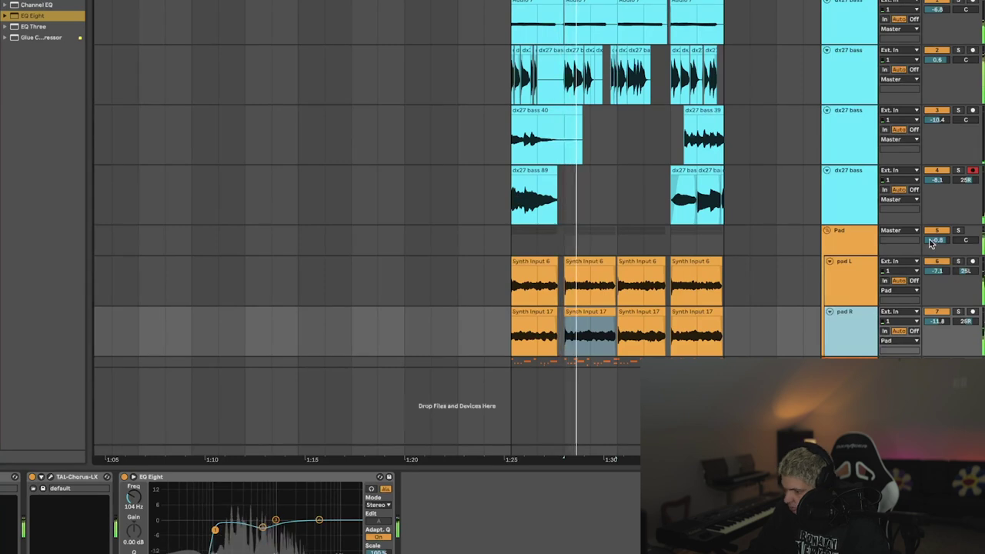
Delete the opening of the dx27 bass 39 clip up to the middle of the fourth pad chord.
{"action": "scroll", "coordinate": [708, 91], "scroll_direction": "up", "scroll_amount": 3}
{"action": "left_click_drag", "start_coordinate": [681, 149], "coordinate": [655, 149]}
{"action": "key", "text": "Delete"}
Lengthen the dx27 bass 70 clip's fade-in across nearly the whole clip and select the fourth dx27 bass track.
{"action": "left_click", "coordinate": [635, 146]}
{"action": "key", "text": "space"}
{"action": "key", "text": "space"}
{"action": "left_click_drag", "start_coordinate": [646, 178], "coordinate": [677, 183]}
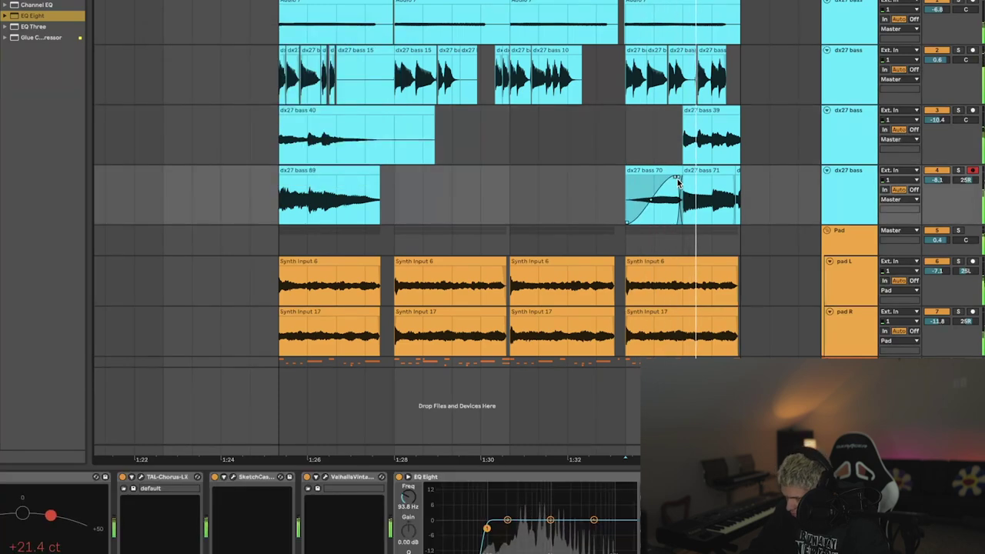
{"action": "left_click", "coordinate": [857, 209]}
{"action": "left_click", "coordinate": [817, 198]}
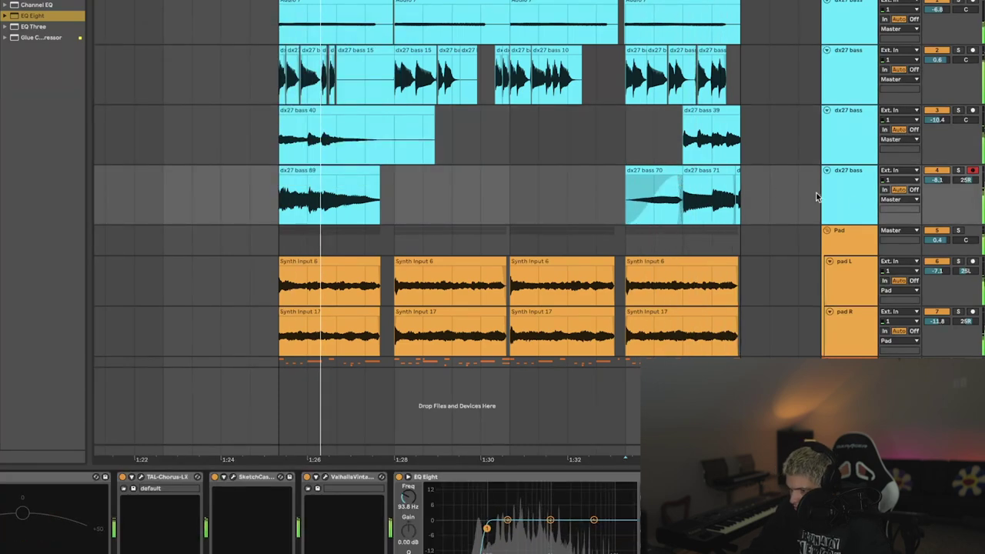
{"action": "left_click", "coordinate": [834, 181]}
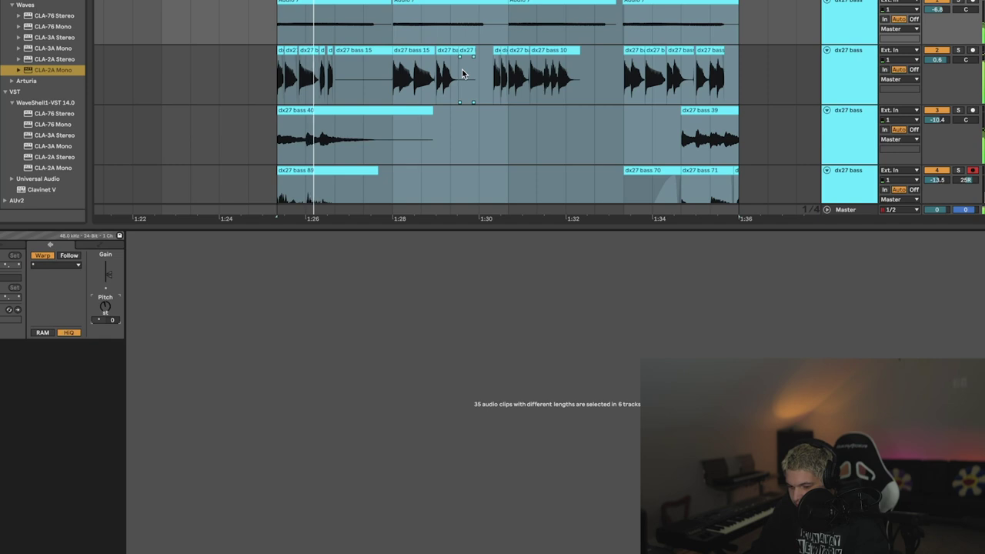
Switch the Pad group back on and raise its volume slightly.
{"action": "scroll", "coordinate": [462, 73], "scroll_direction": "down", "scroll_amount": 5}
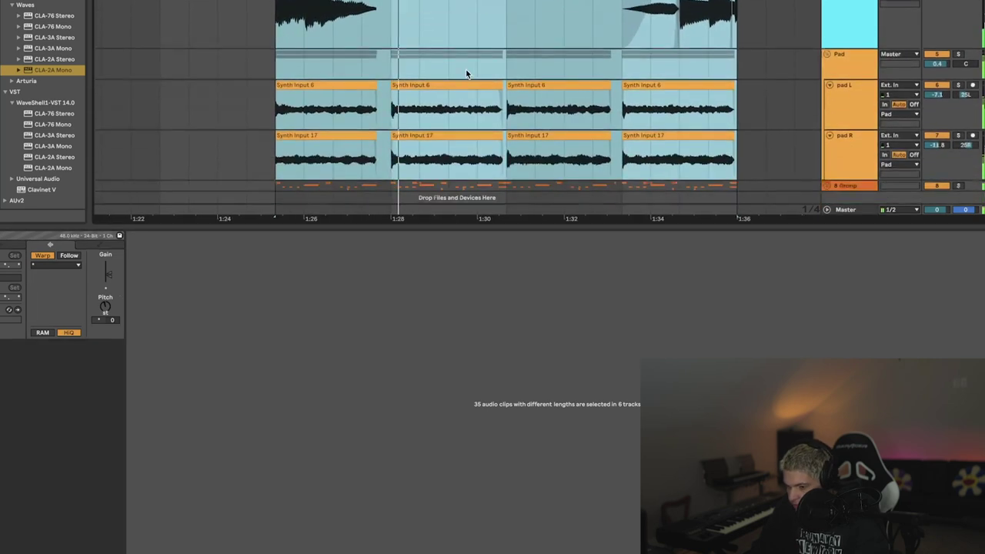
{"action": "scroll", "coordinate": [933, 54], "scroll_direction": "up", "scroll_amount": 5}
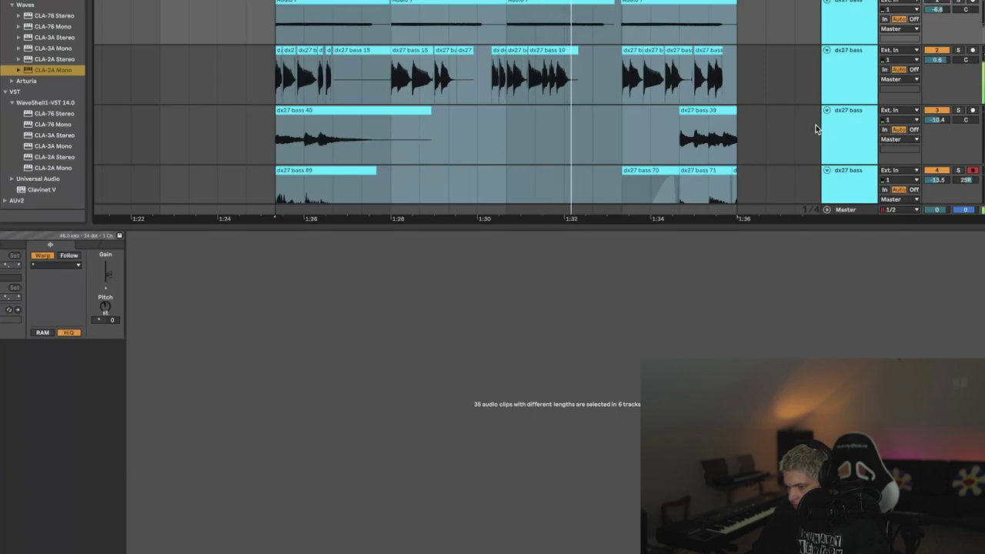
{"action": "scroll", "coordinate": [816, 129], "scroll_direction": "down", "scroll_amount": 5}
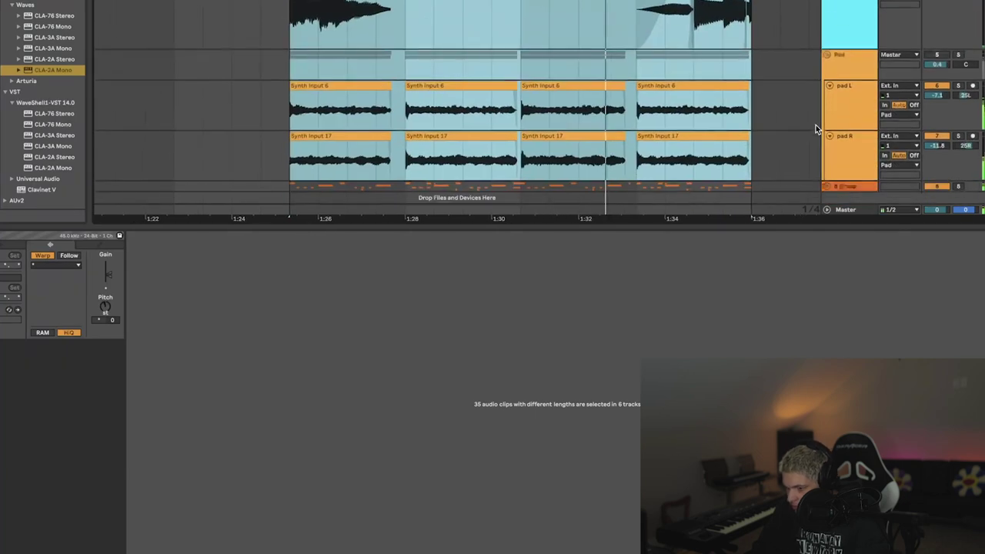
{"action": "left_click", "coordinate": [938, 56]}
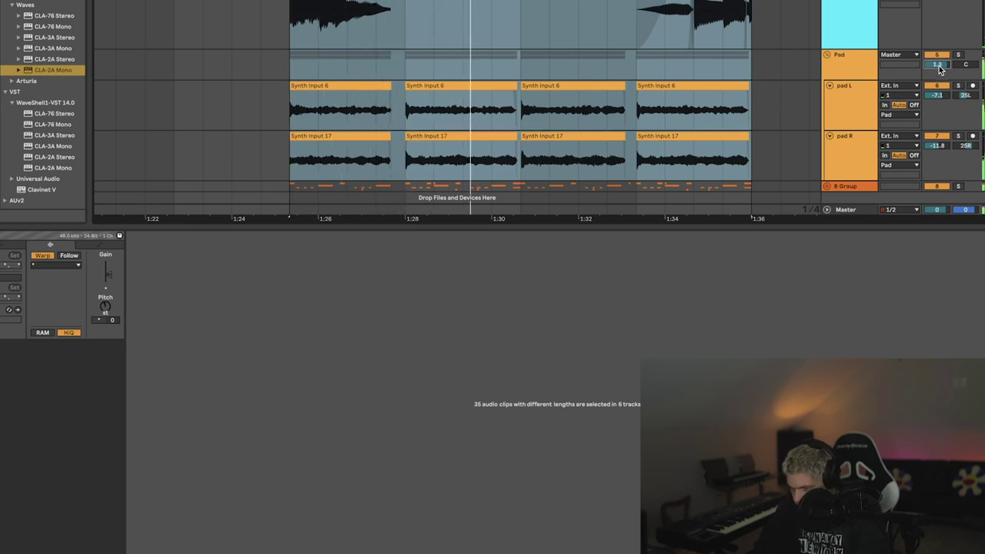
Set input monitoring on the fourth dx27 bass track to Off.
{"action": "scroll", "coordinate": [708, 104], "scroll_direction": "up", "scroll_amount": 5}
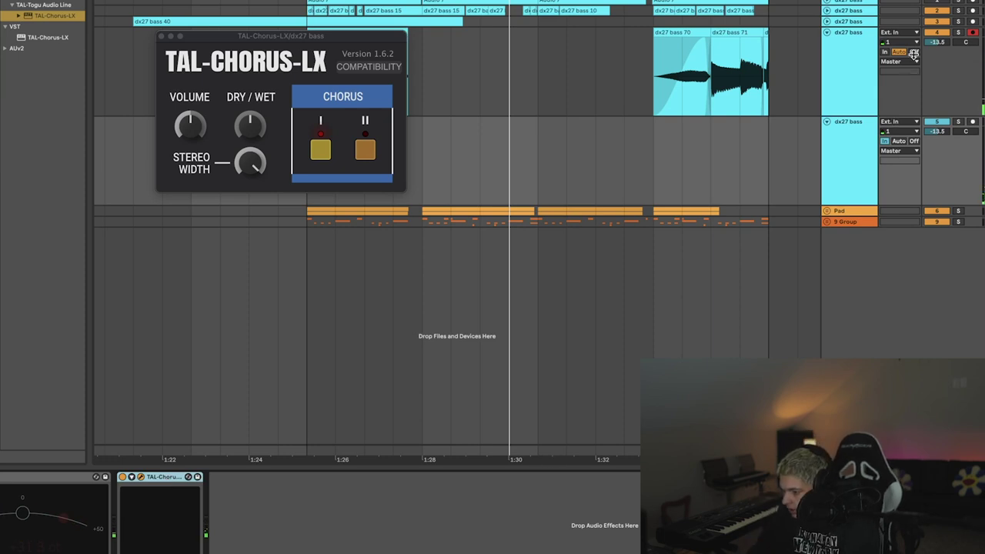
{"action": "left_click", "coordinate": [913, 53]}
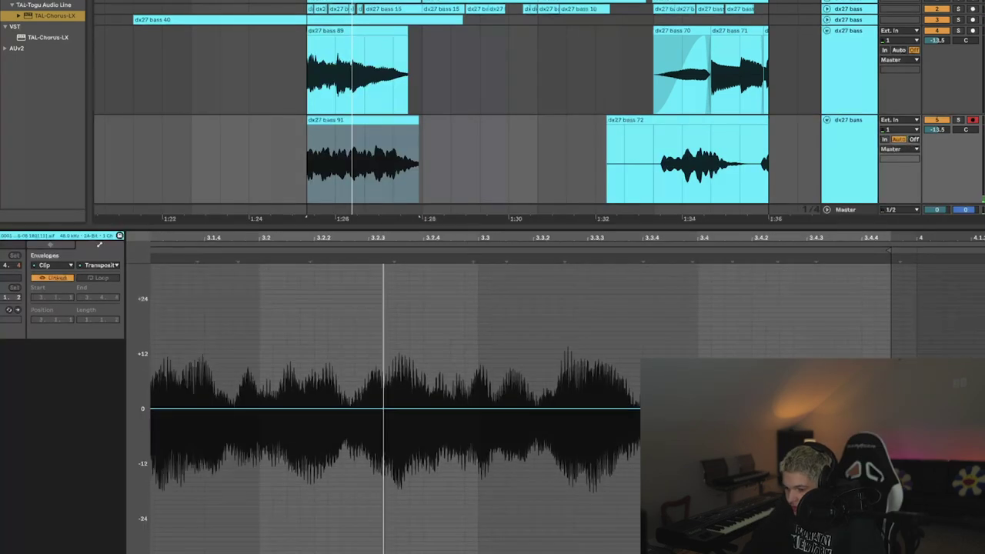
Play the dx27 bass 91 clip from its start and trim its end to match the dx27 bass 89 clip above.
{"action": "scroll", "coordinate": [395, 408], "scroll_direction": "left", "scroll_amount": 4}
{"action": "scroll", "coordinate": [395, 408], "scroll_direction": "right", "scroll_amount": 1}
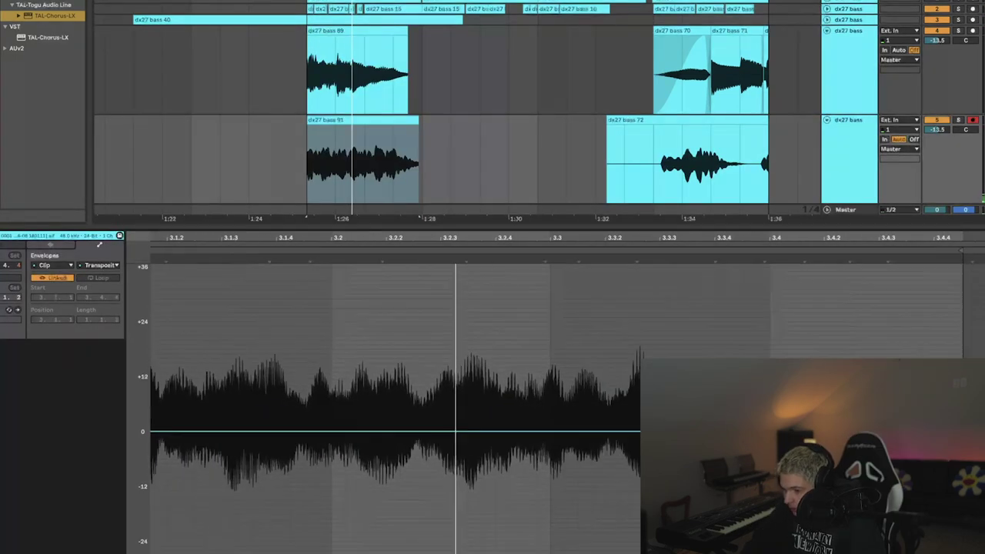
{"action": "scroll", "coordinate": [396, 408], "scroll_direction": "right", "scroll_amount": 3}
{"action": "left_click", "coordinate": [367, 154]}
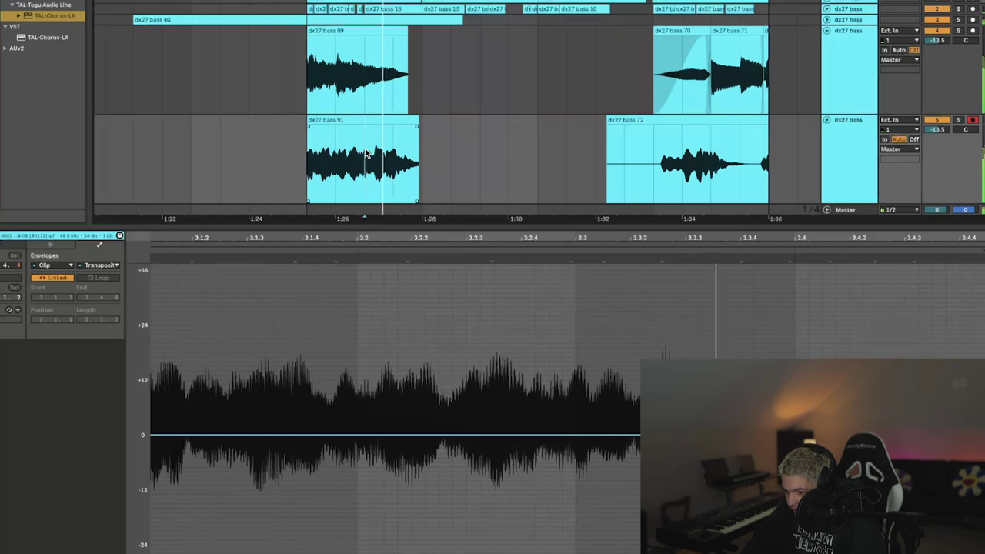
{"action": "left_click", "coordinate": [313, 157]}
{"action": "key", "text": "space"}
{"action": "key", "text": "space"}
{"action": "scroll", "coordinate": [428, 133], "scroll_direction": "up", "scroll_amount": 4}
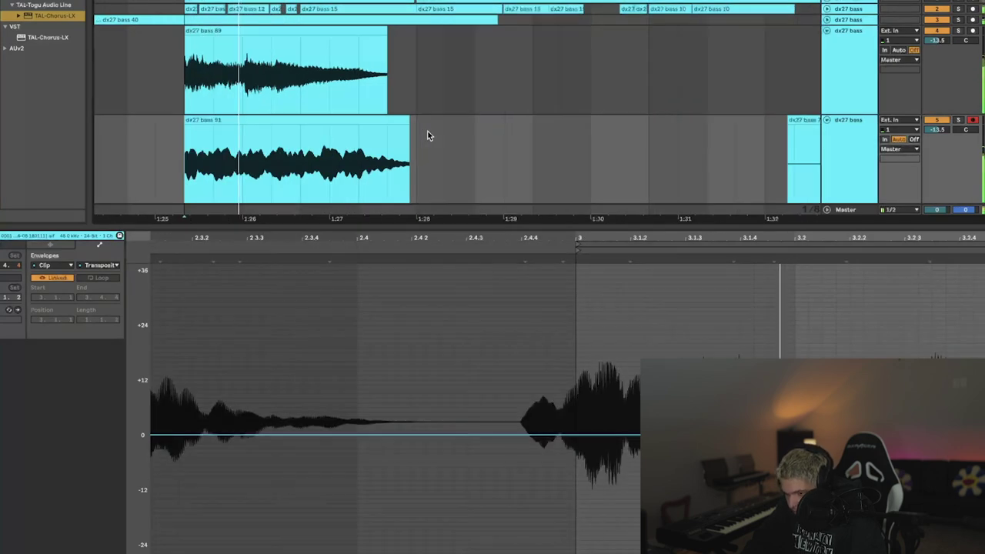
{"action": "left_click_drag", "start_coordinate": [409, 119], "coordinate": [386, 119]}
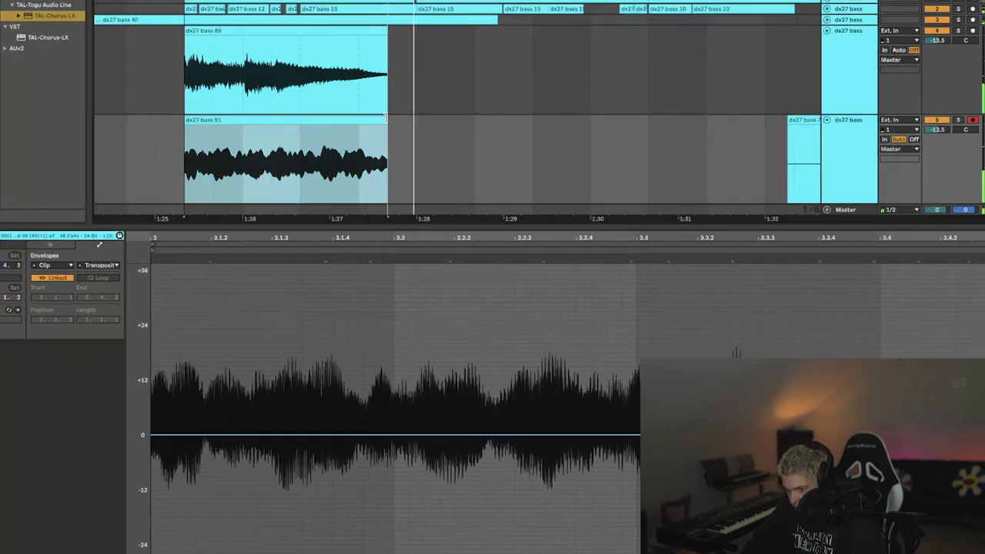
Bend the pitch at the start of the dx27 bass 75 clip in its transposition envelope.
{"action": "scroll", "coordinate": [388, 122], "scroll_direction": "down", "scroll_amount": 6}
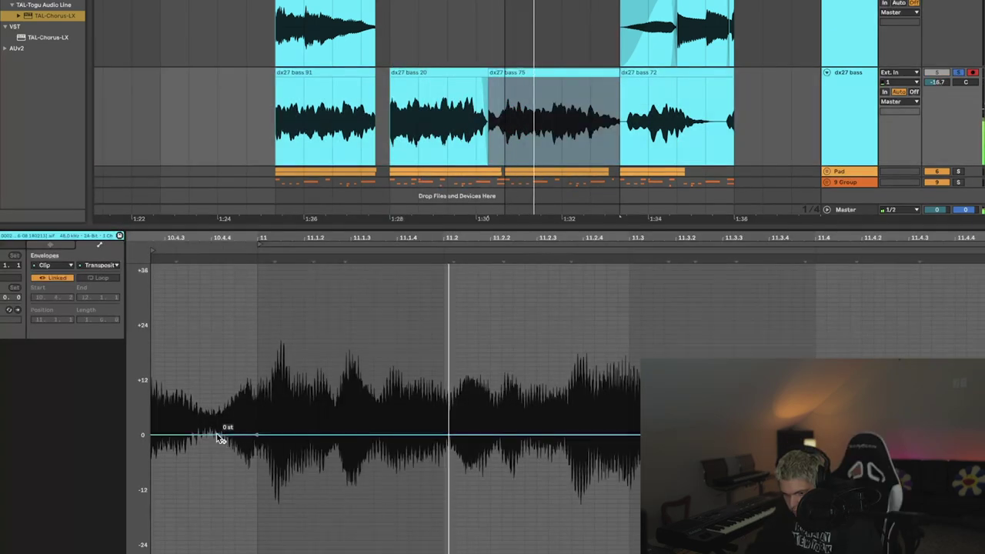
{"action": "left_click_drag", "start_coordinate": [220, 428], "coordinate": [151, 402]}
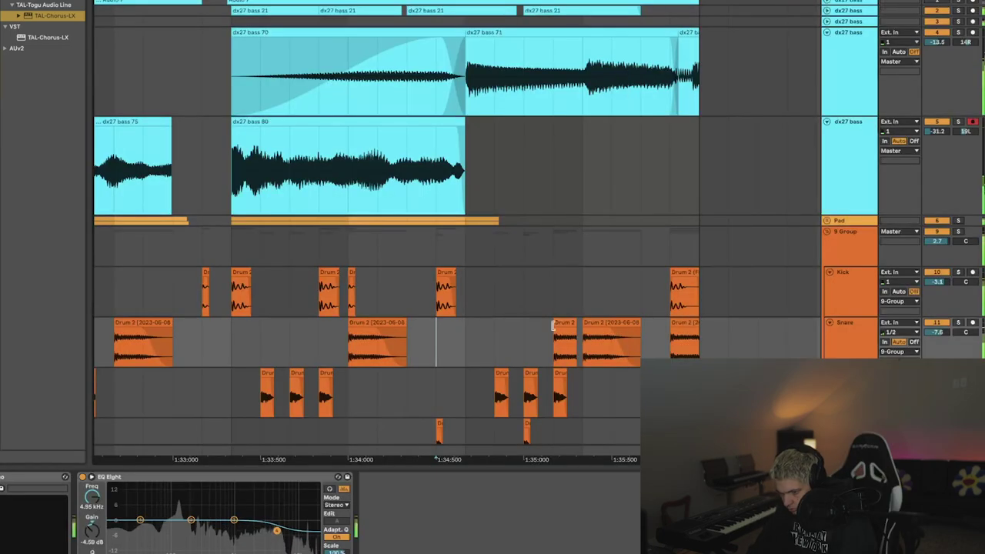
Move the short snare hit just after 1:35 onto the second half of the following snare clip, and select the kick near 1:34.5.
{"action": "left_click", "coordinate": [629, 321]}
{"action": "key", "text": "space"}
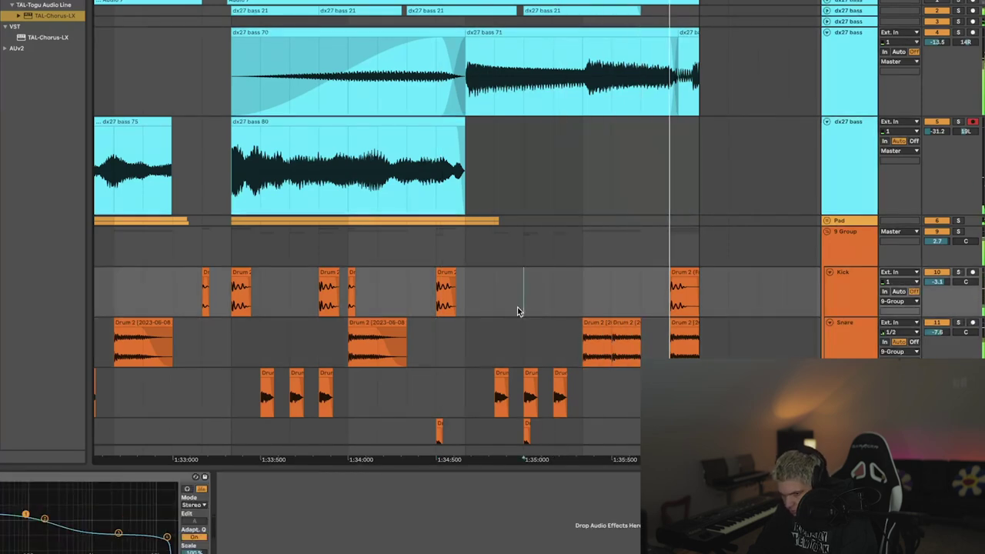
{"action": "left_click", "coordinate": [448, 279]}
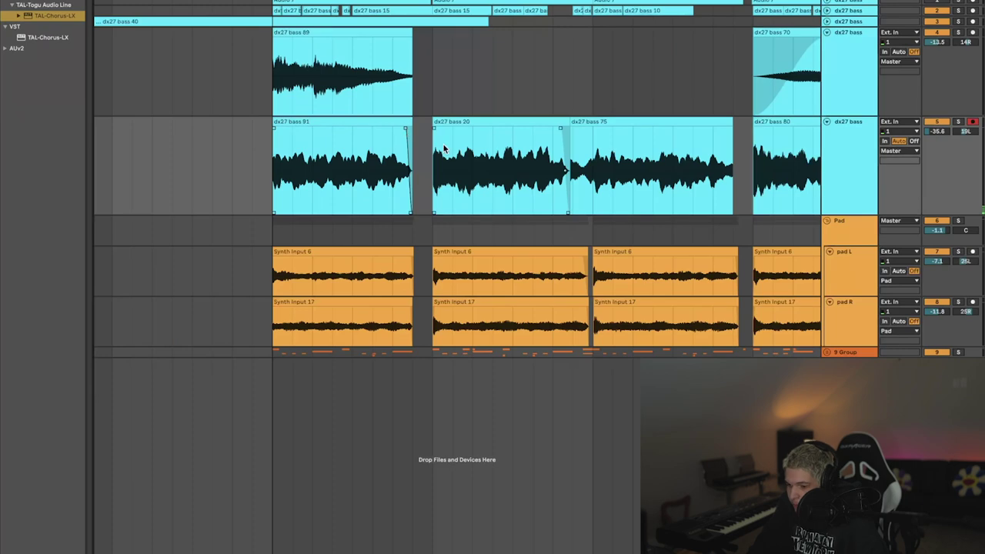
Stop playback and select the clips on all the drum tracks from about 1:46 to 2:00.
{"action": "scroll", "coordinate": [443, 149], "scroll_direction": "right", "scroll_amount": 2}
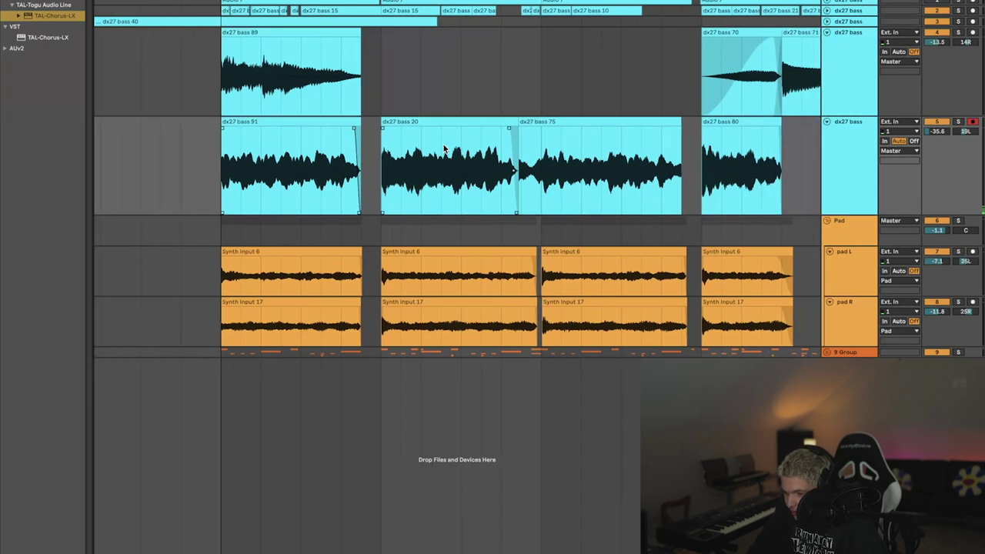
{"action": "scroll", "coordinate": [521, 129], "scroll_direction": "right", "scroll_amount": 4}
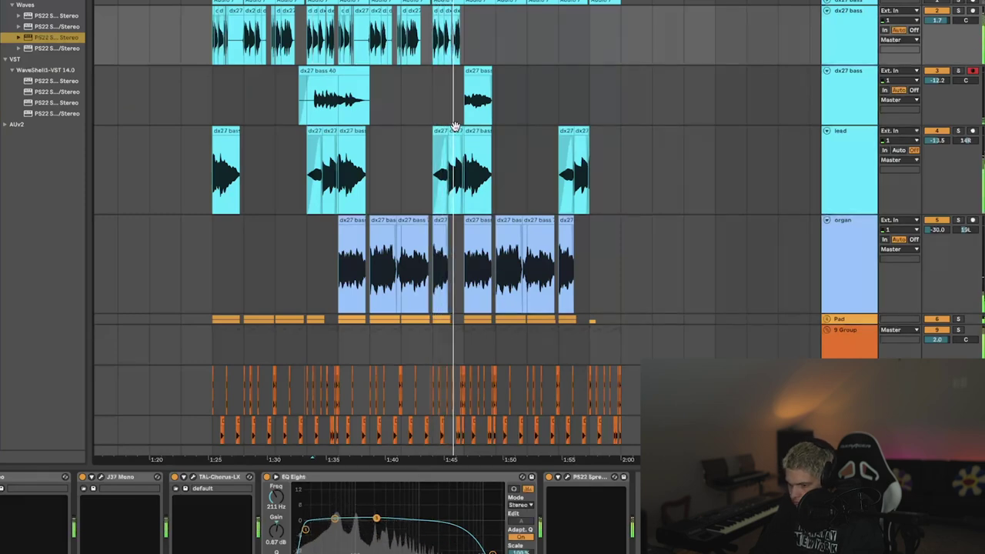
{"action": "left_click_drag", "start_coordinate": [214, 34], "coordinate": [705, 12]}
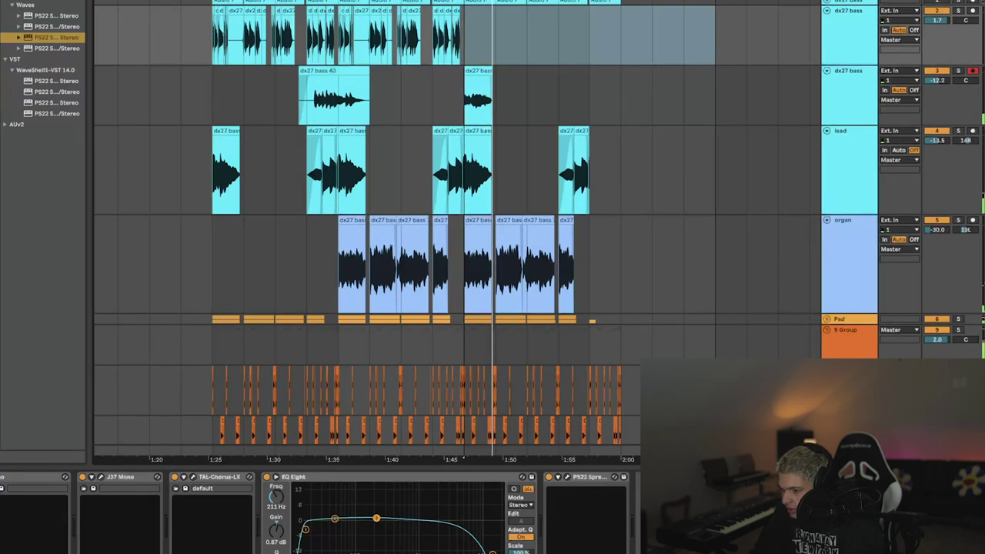
{"action": "key", "text": "space"}
{"action": "scroll", "coordinate": [629, 459], "scroll_direction": "down", "scroll_amount": 1}
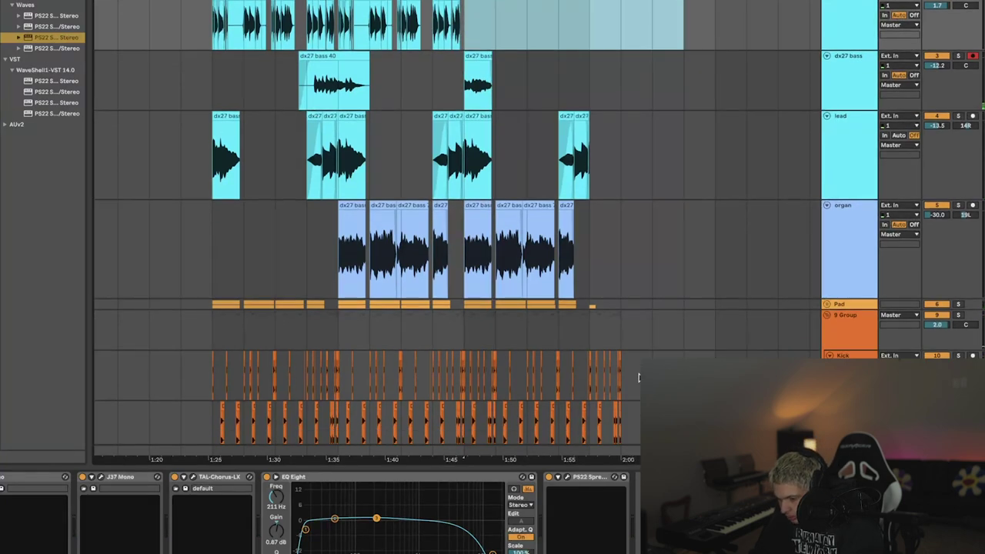
{"action": "scroll", "coordinate": [638, 377], "scroll_direction": "down", "scroll_amount": 6}
{"action": "left_click_drag", "start_coordinate": [636, 404], "coordinate": [463, 254]}
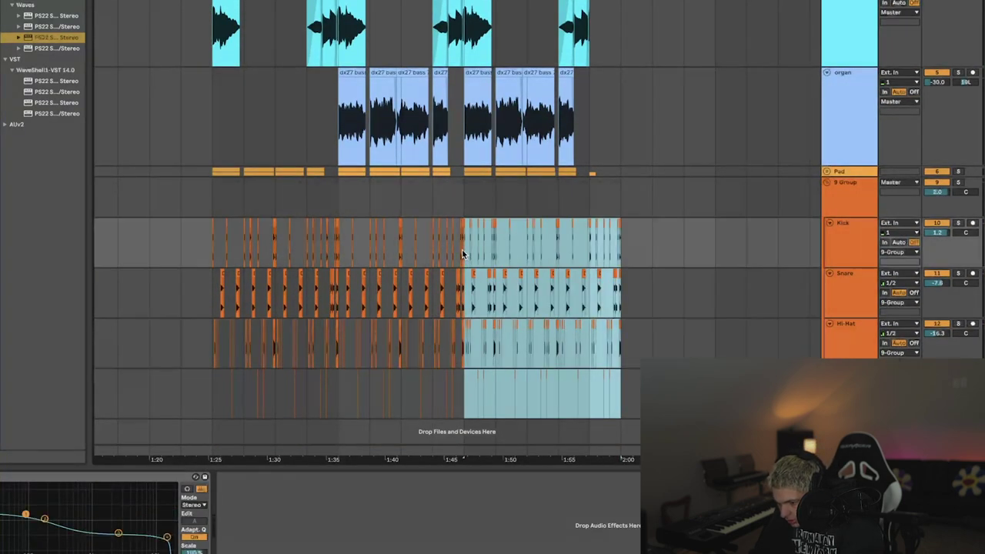
Cue the empty third dx27 bass track near 1:46 and set input monitoring on the dx27 bass track below it to Off.
{"action": "scroll", "coordinate": [454, 177], "scroll_direction": "up", "scroll_amount": 5}
{"action": "left_click", "coordinate": [443, 100]}
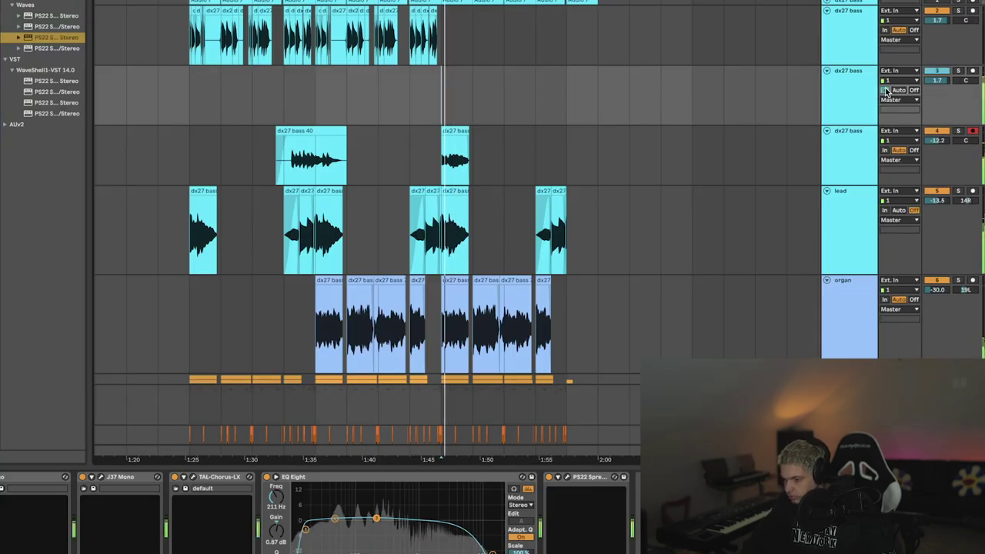
{"action": "left_click", "coordinate": [914, 150]}
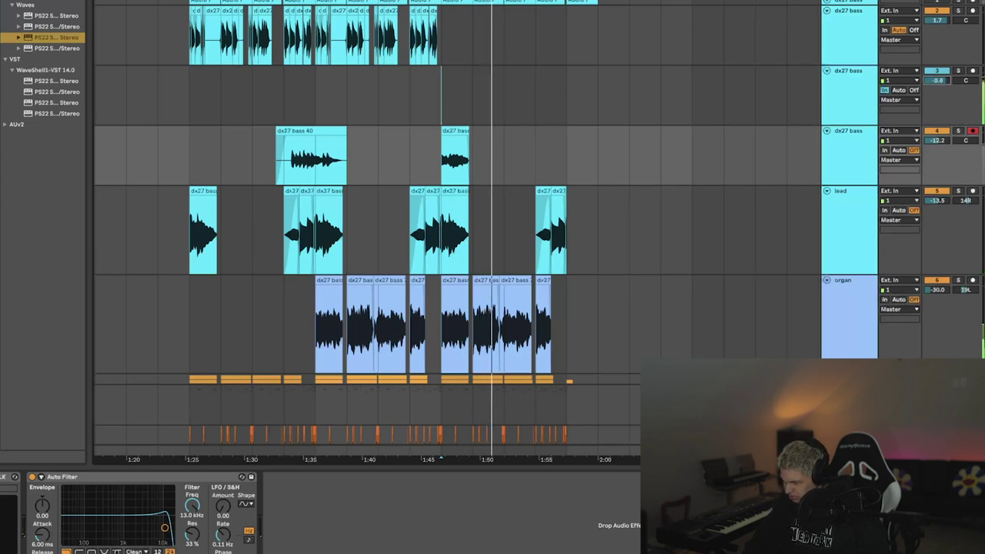
{"action": "key", "text": "space"}
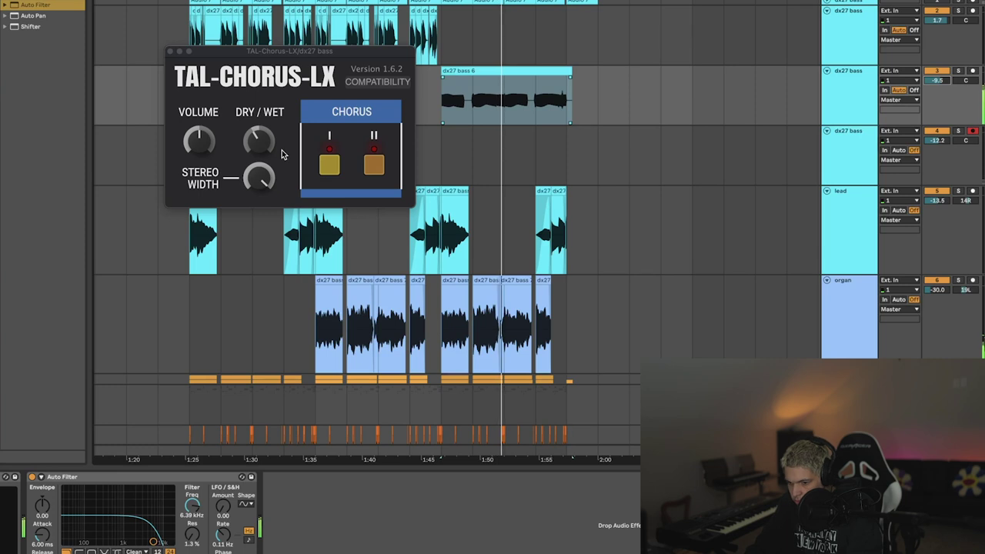
Toggle chorus II on the third dx27 bass track and add Phaser-DDL with its mix at 99, adjusting the delay feedback.
{"action": "left_click", "coordinate": [374, 171]}
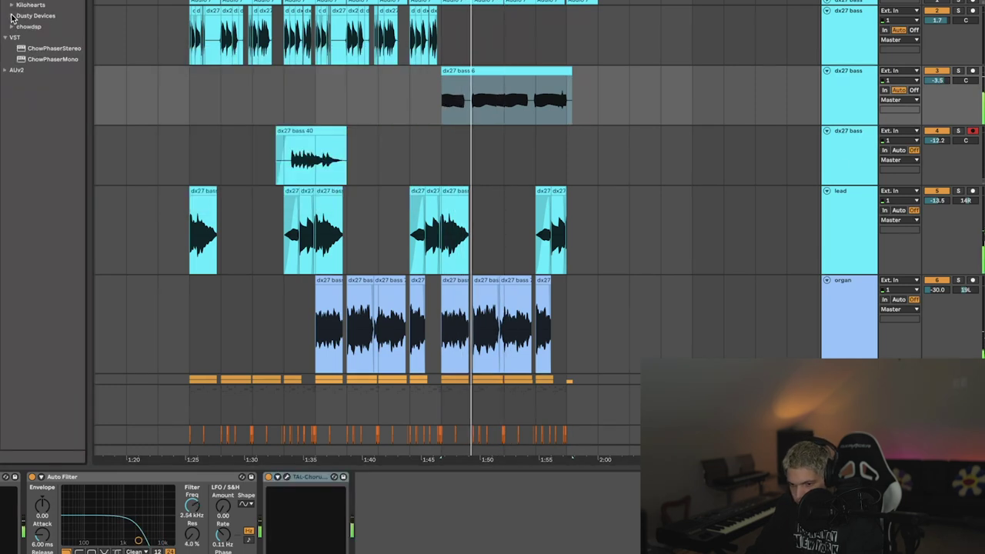
{"action": "left_click", "coordinate": [12, 17]}
{"action": "double_click", "coordinate": [52, 27]}
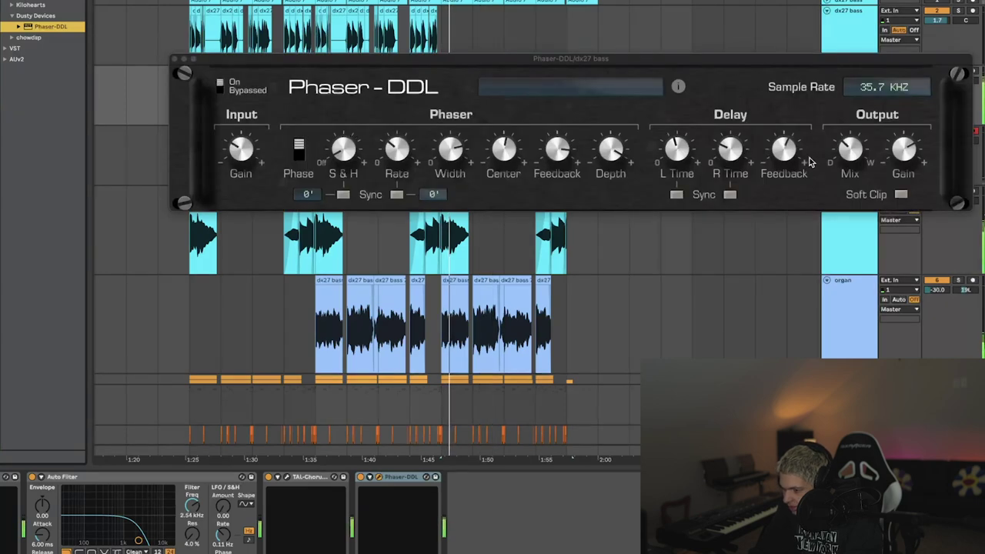
{"action": "left_click", "coordinate": [849, 150]}
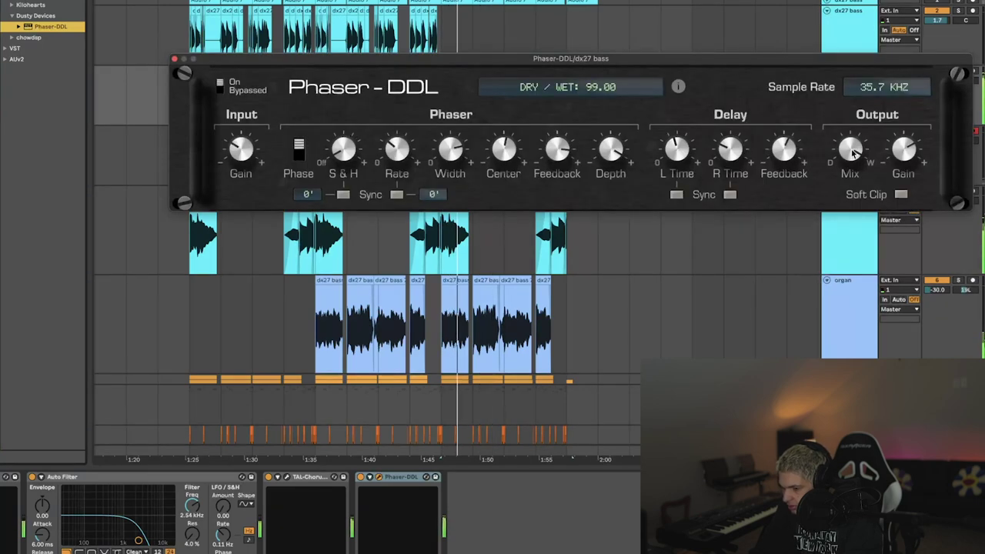
{"action": "left_click_drag", "start_coordinate": [879, 62], "coordinate": [861, 198]}
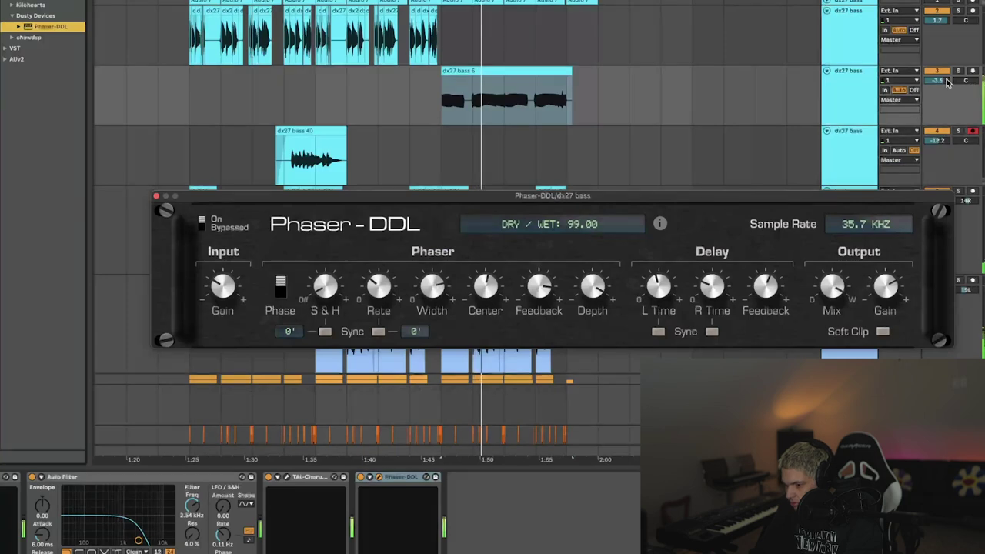
{"action": "mouse_move", "coordinate": [766, 286]}
{"action": "left_mouse_down"}
{"action": "mouse_move", "coordinate": [765, 315]}
{"action": "mouse_move", "coordinate": [766, 269]}
{"action": "left_mouse_up"}
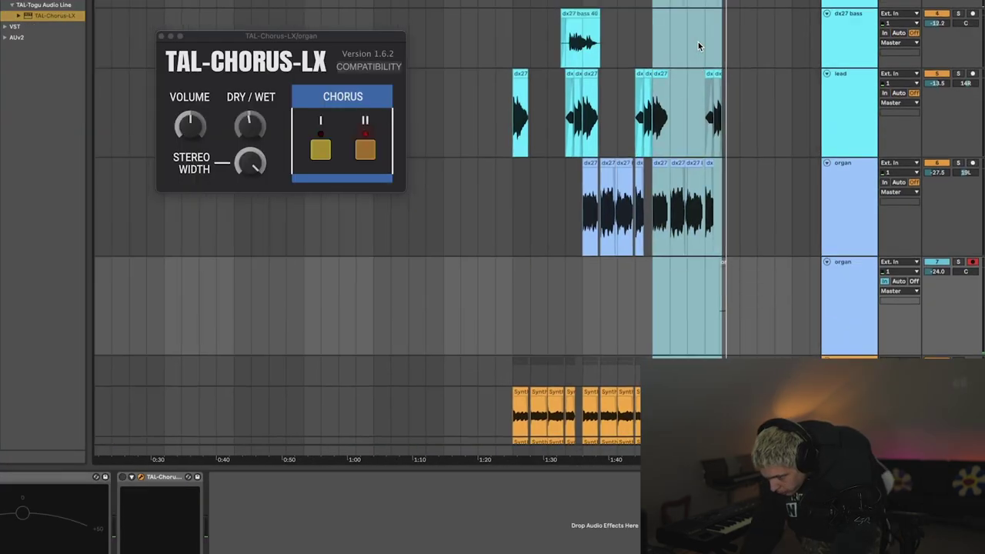
Adjust the echo volume in Outer Space on the lower organ track and close the Phaser-DDL and Outer Space windows.
{"action": "scroll", "coordinate": [698, 42], "scroll_direction": "down", "scroll_amount": 5}
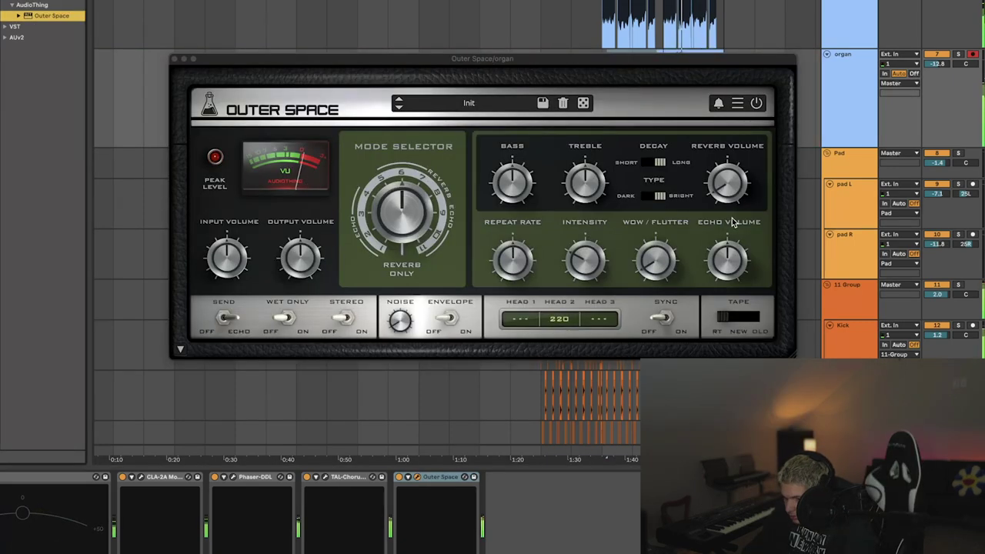
{"action": "left_click", "coordinate": [729, 262]}
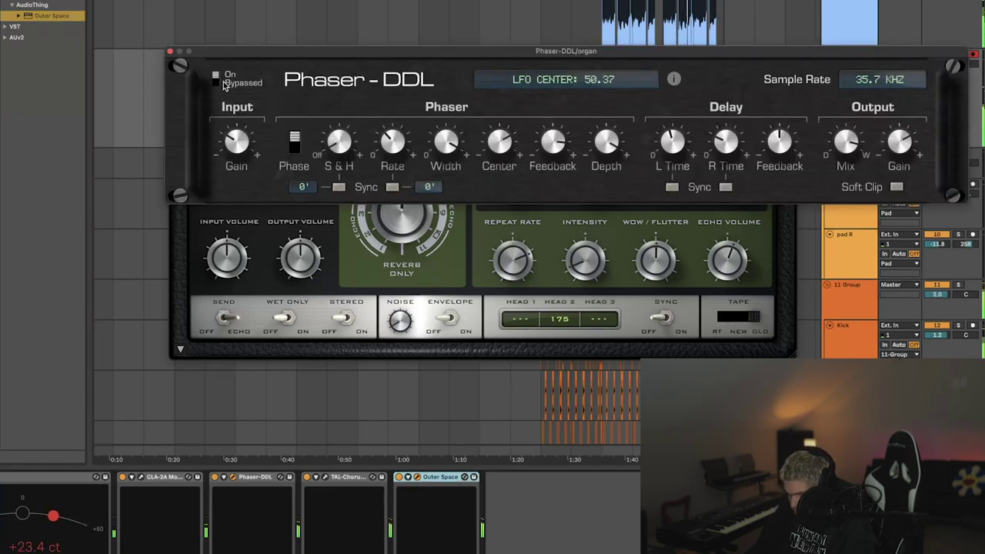
{"action": "left_click", "coordinate": [172, 51]}
{"action": "left_click", "coordinate": [172, 61]}
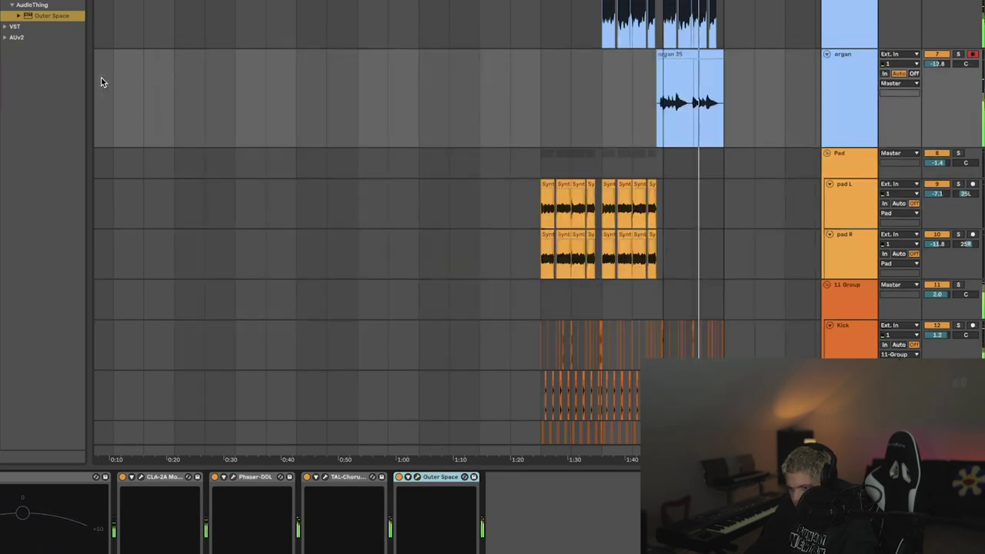
{"action": "left_click", "coordinate": [1, 90]}
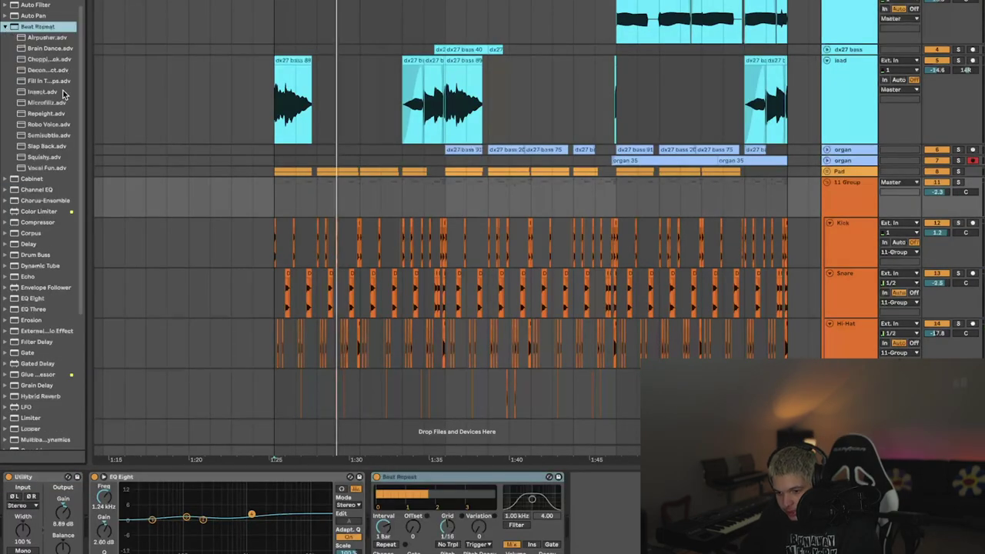
Load Beat Repeat's Microfills preset on the drum group and adjust it, with a 1/16 interval, while playing the drums from 1:25.
{"action": "scroll", "coordinate": [64, 93], "scroll_direction": "down", "scroll_amount": 1}
{"action": "left_click", "coordinate": [50, 96]}
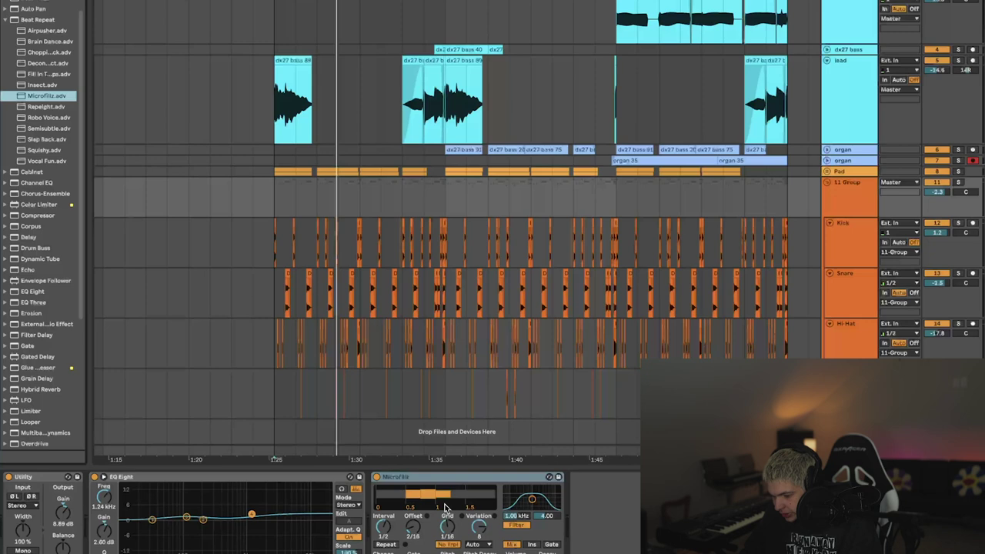
{"action": "scroll", "coordinate": [341, 249], "scroll_direction": "left", "scroll_amount": 1}
{"action": "left_click", "coordinate": [282, 196]}
{"action": "key", "text": "space"}
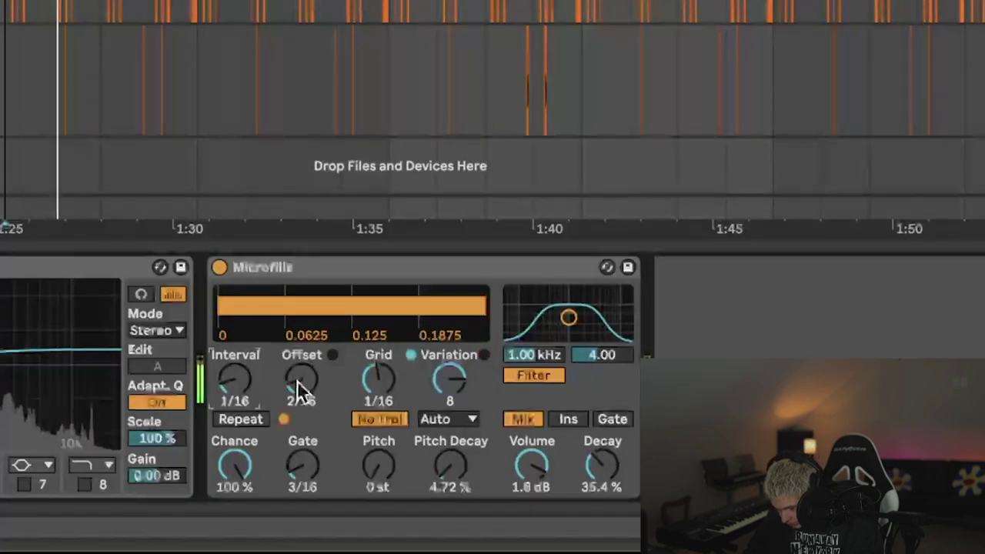
{"action": "left_click_drag", "start_coordinate": [251, 495], "coordinate": [251, 502]}
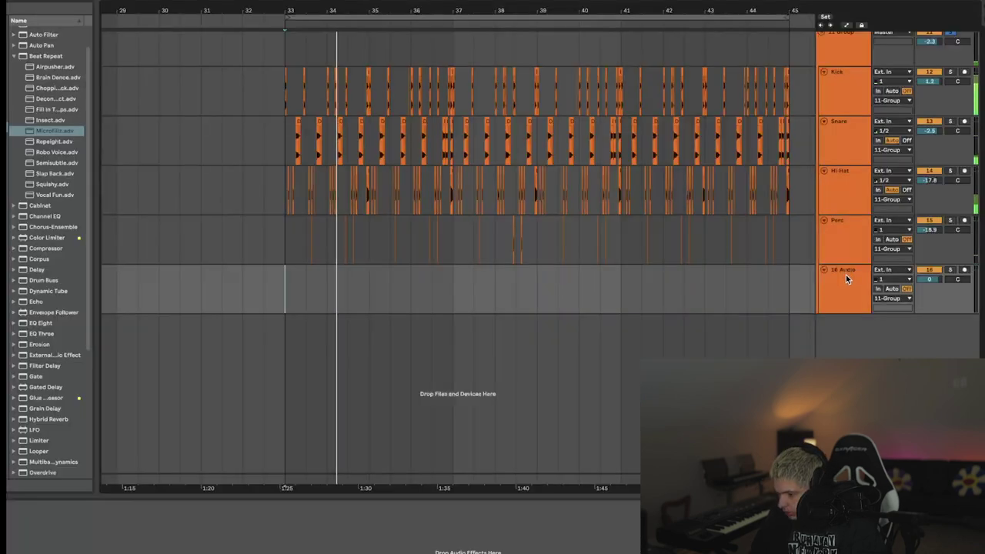
Take the 16 Audio track out of the drum group and record onto it with 11-Group as the input.
{"action": "left_click_drag", "start_coordinate": [845, 274], "coordinate": [845, 337]}
{"action": "left_click", "coordinate": [891, 270]}
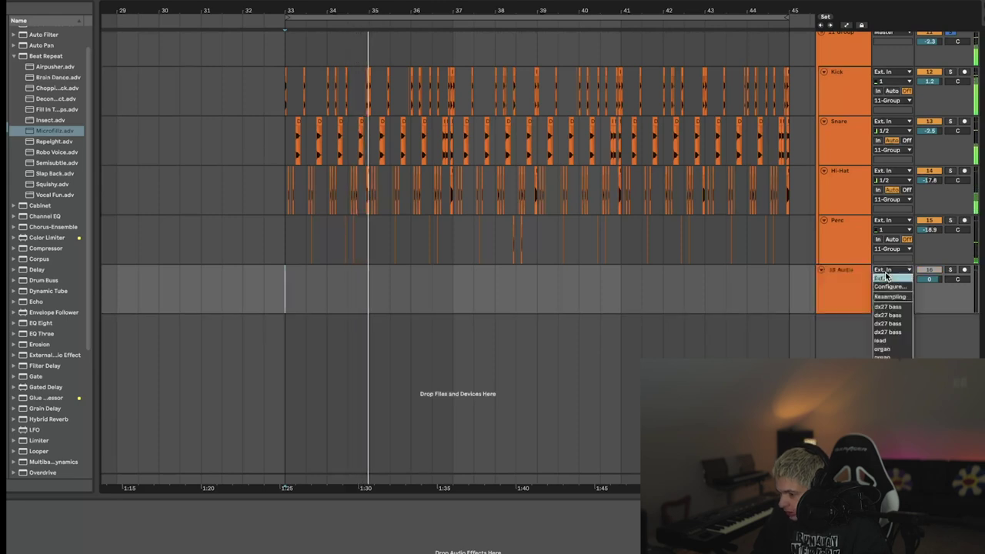
{"action": "left_click", "coordinate": [890, 391]}
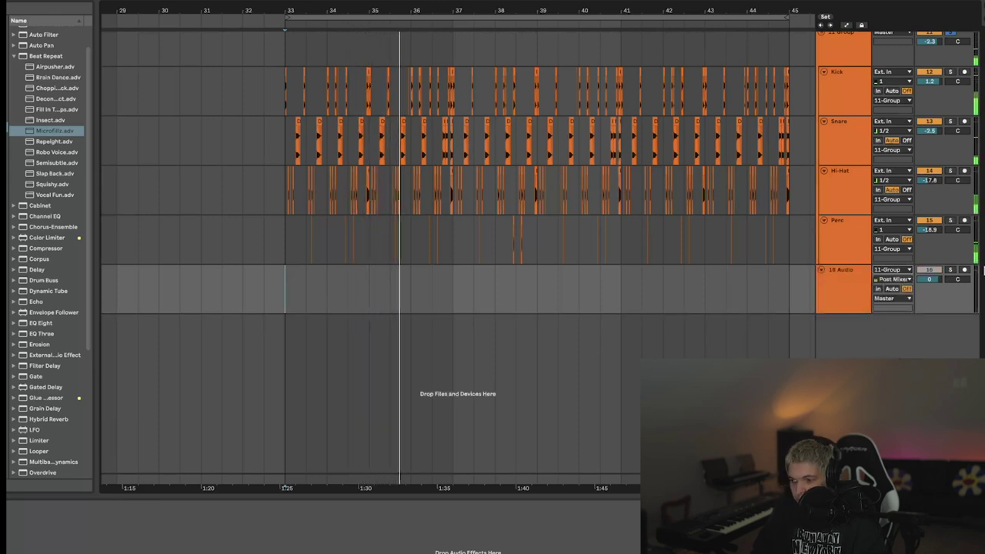
{"action": "left_click", "coordinate": [964, 269]}
{"action": "key", "text": "F9"}
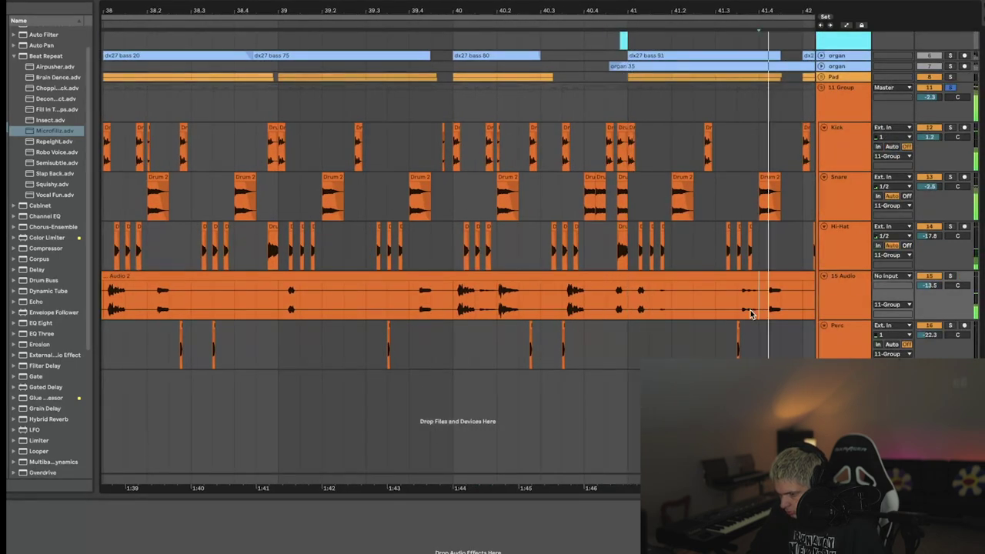
Audition the recorded Audio 2 drum clip from about 41.3 and select the hit at 42.2.
{"action": "left_click", "coordinate": [740, 306]}
{"action": "key", "text": "space"}
{"action": "key", "text": "space"}
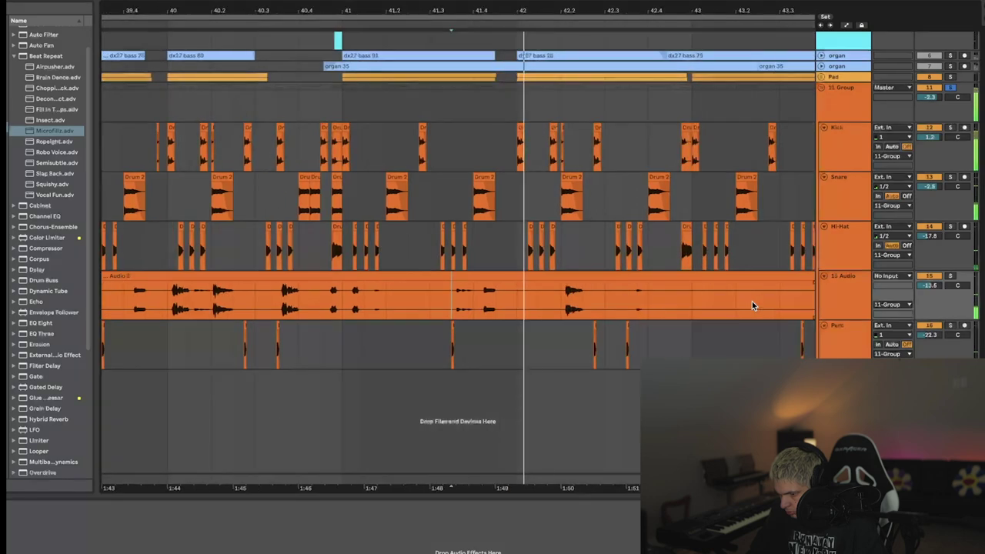
{"action": "left_click", "coordinate": [561, 300]}
{"action": "left_click_drag", "start_coordinate": [563, 301], "coordinate": [575, 299]}
{"action": "key", "text": "space"}
{"action": "key", "text": "space"}
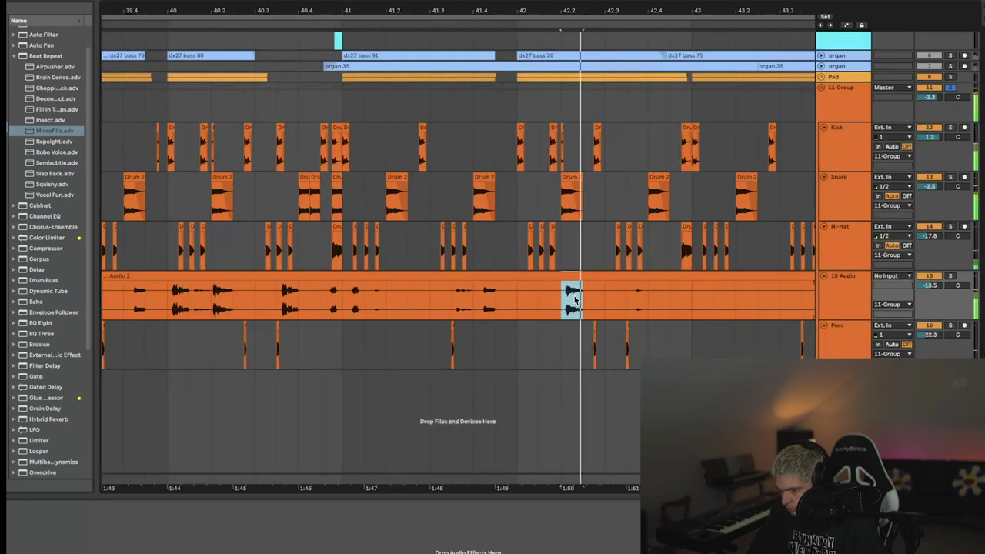
Play the chopped Audio 2 clips from near 1:29 and paste the copied hit at 35.3 on the 15 Audio track.
{"action": "scroll", "coordinate": [576, 299], "scroll_direction": "down", "scroll_amount": 3}
{"action": "scroll", "coordinate": [576, 299], "scroll_direction": "left", "scroll_amount": 8}
{"action": "left_click", "coordinate": [320, 300]}
{"action": "key", "text": "space"}
{"action": "scroll", "coordinate": [387, 299], "scroll_direction": "up", "scroll_amount": 4}
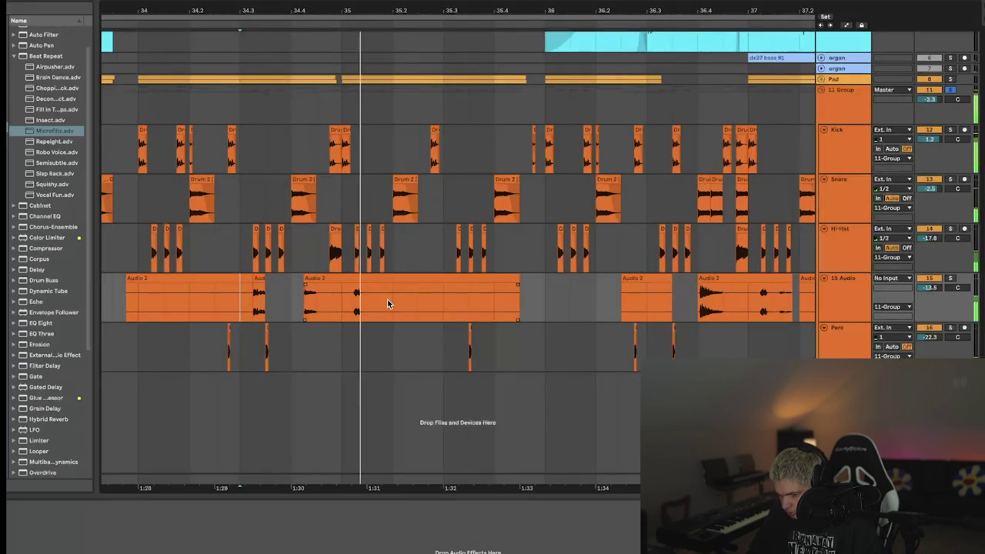
{"action": "left_click", "coordinate": [447, 306]}
{"action": "key", "text": "super+v"}
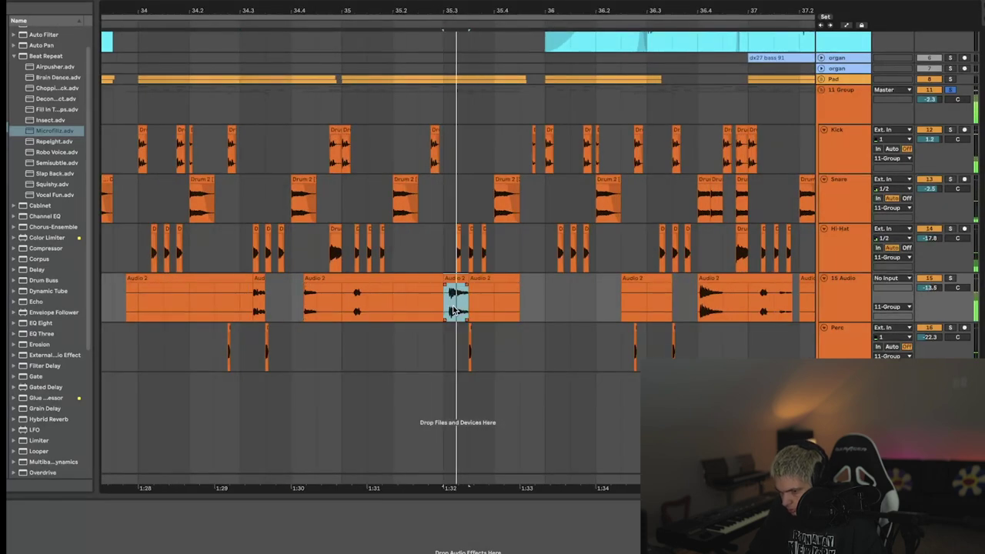
Play the 15 Audio track from about 35.2 and adjust the clip around the pasted hit at 35.3.
{"action": "left_click", "coordinate": [400, 290]}
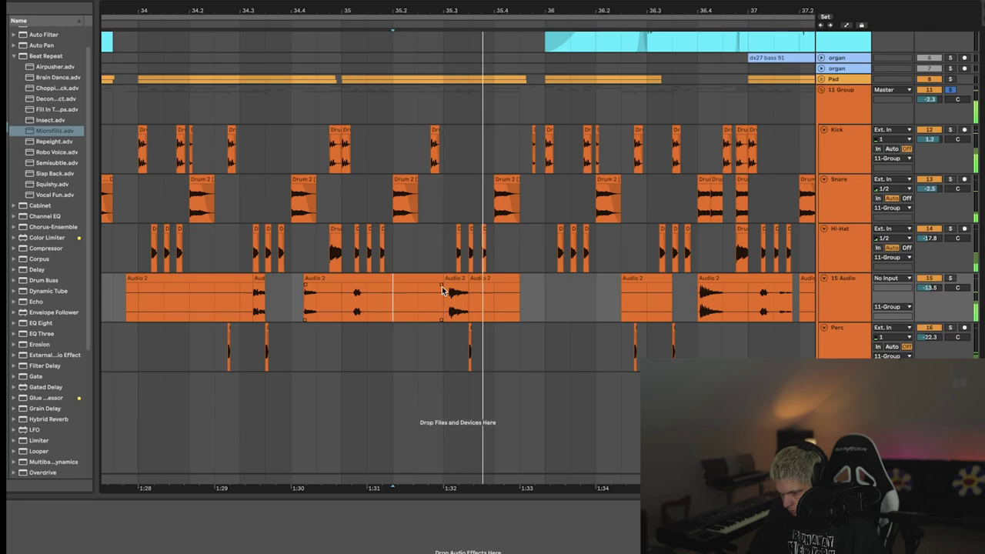
{"action": "scroll", "coordinate": [451, 283], "scroll_direction": "up", "scroll_amount": 5}
{"action": "left_click_drag", "start_coordinate": [451, 282], "coordinate": [484, 286]}
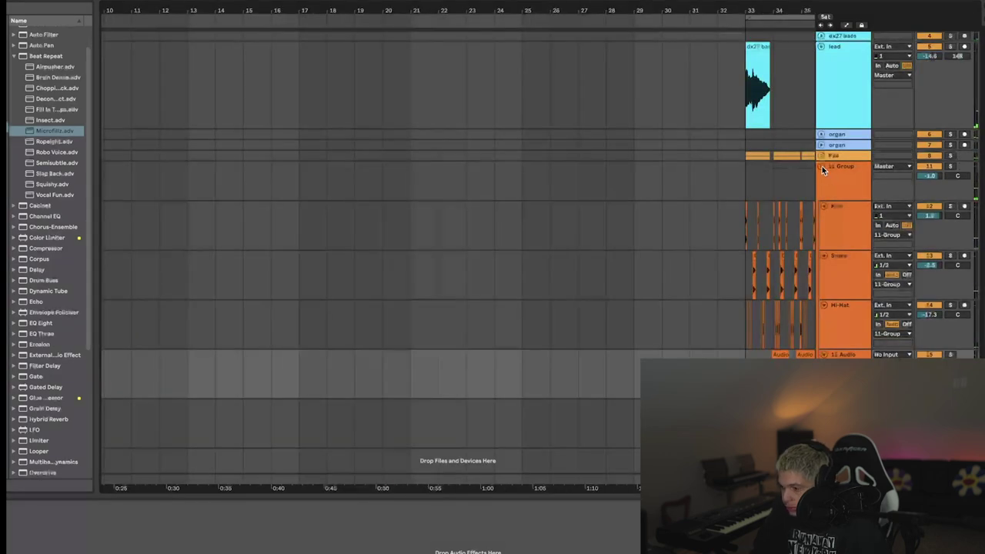
Collapse the drum group and look over the whole arrangement, including the section between bars 33 and 45.
{"action": "left_click", "coordinate": [822, 166]}
{"action": "scroll", "coordinate": [784, 228], "scroll_direction": "right", "scroll_amount": 4}
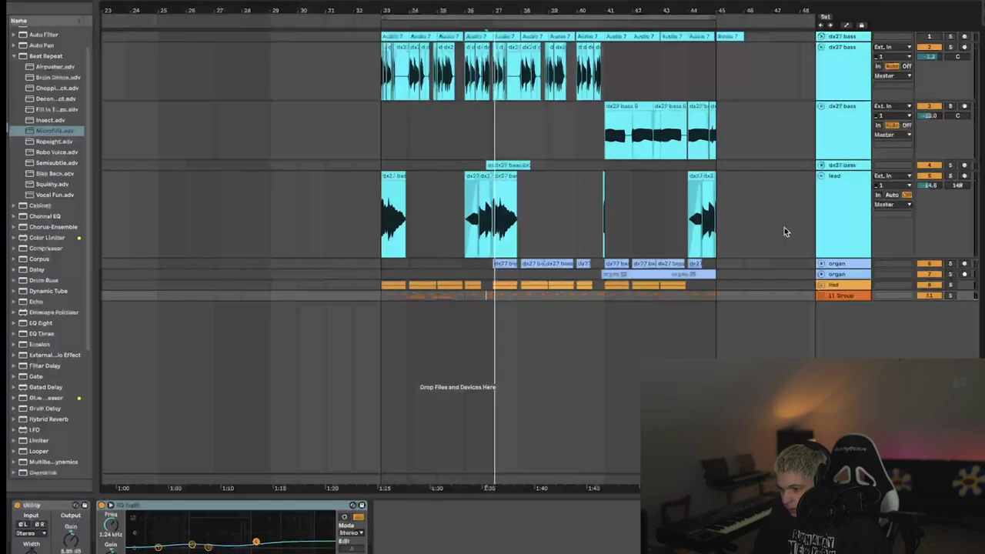
{"action": "scroll", "coordinate": [784, 227], "scroll_direction": "down", "scroll_amount": 5}
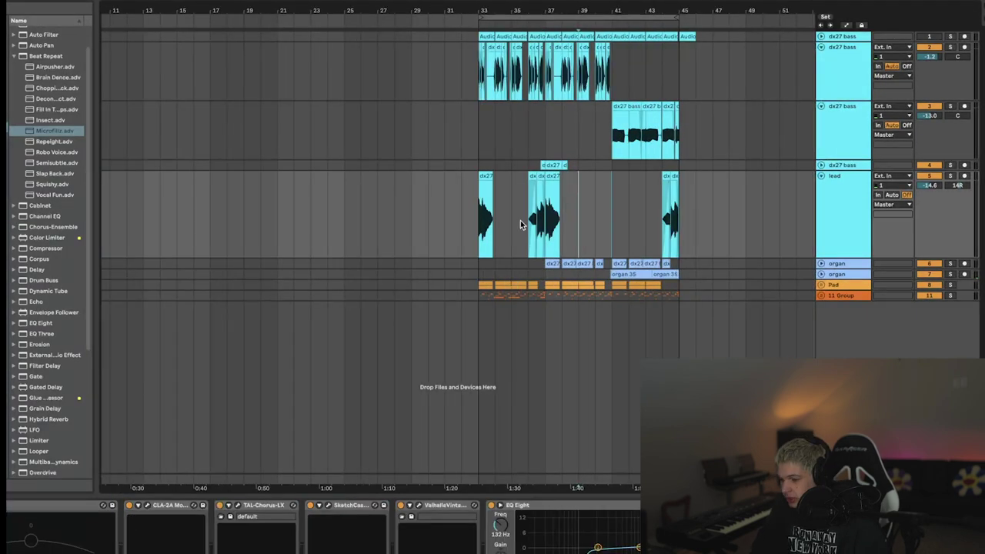
{"action": "scroll", "coordinate": [481, 218], "scroll_direction": "up", "scroll_amount": 2}
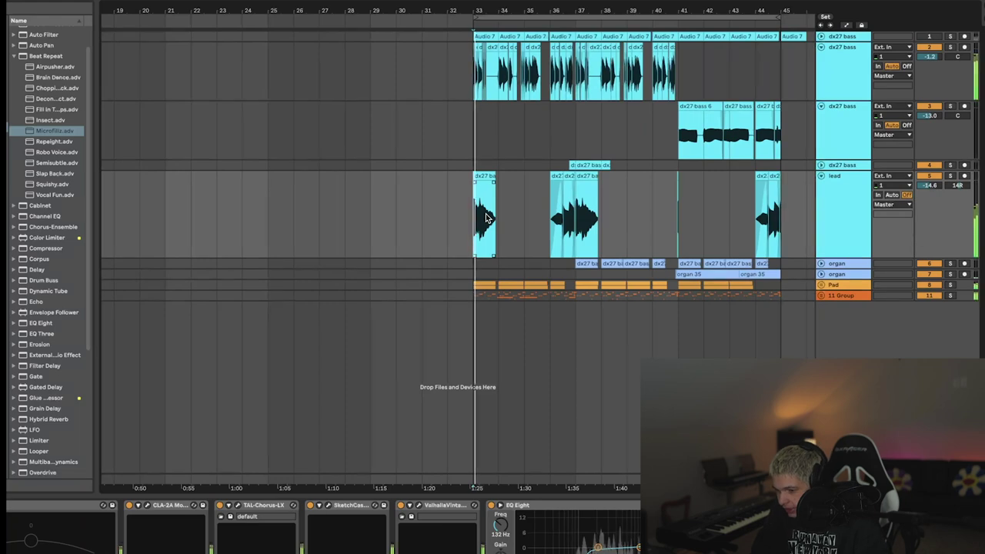
{"action": "scroll", "coordinate": [483, 218], "scroll_direction": "right", "scroll_amount": 3}
{"action": "scroll", "coordinate": [485, 215], "scroll_direction": "right", "scroll_amount": 6}
{"action": "scroll", "coordinate": [486, 215], "scroll_direction": "down", "scroll_amount": 3}
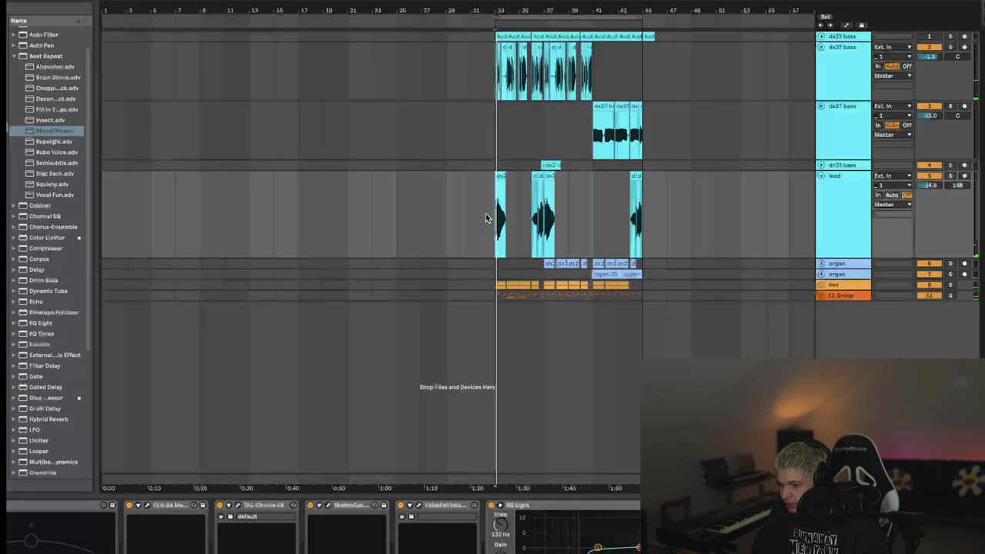